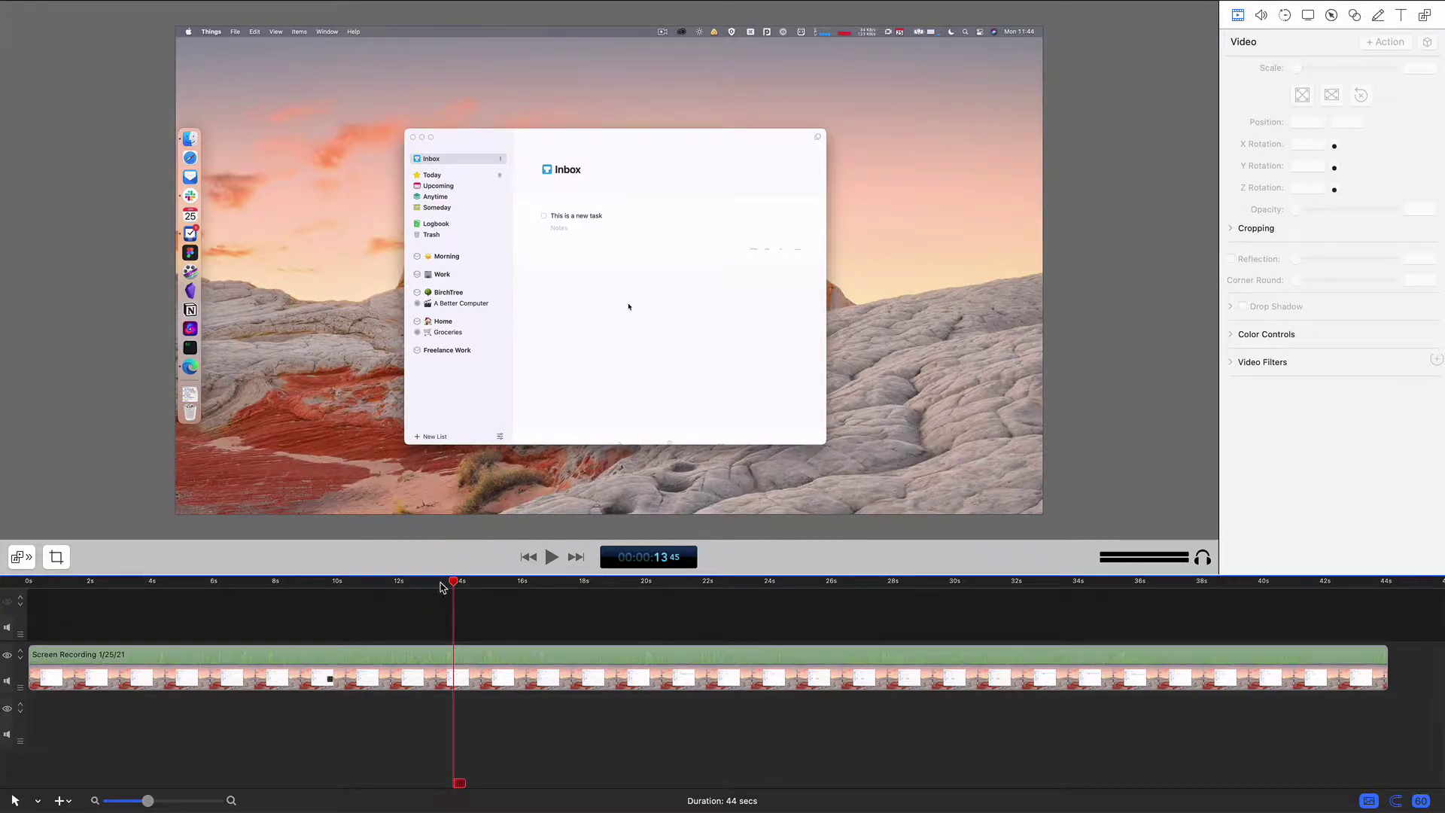
# - Scrub the playhead to just past 3 seconds, where the new to-do card is open
pyautogui.moveTo(459, 587); pyautogui.dragTo(103, 649)
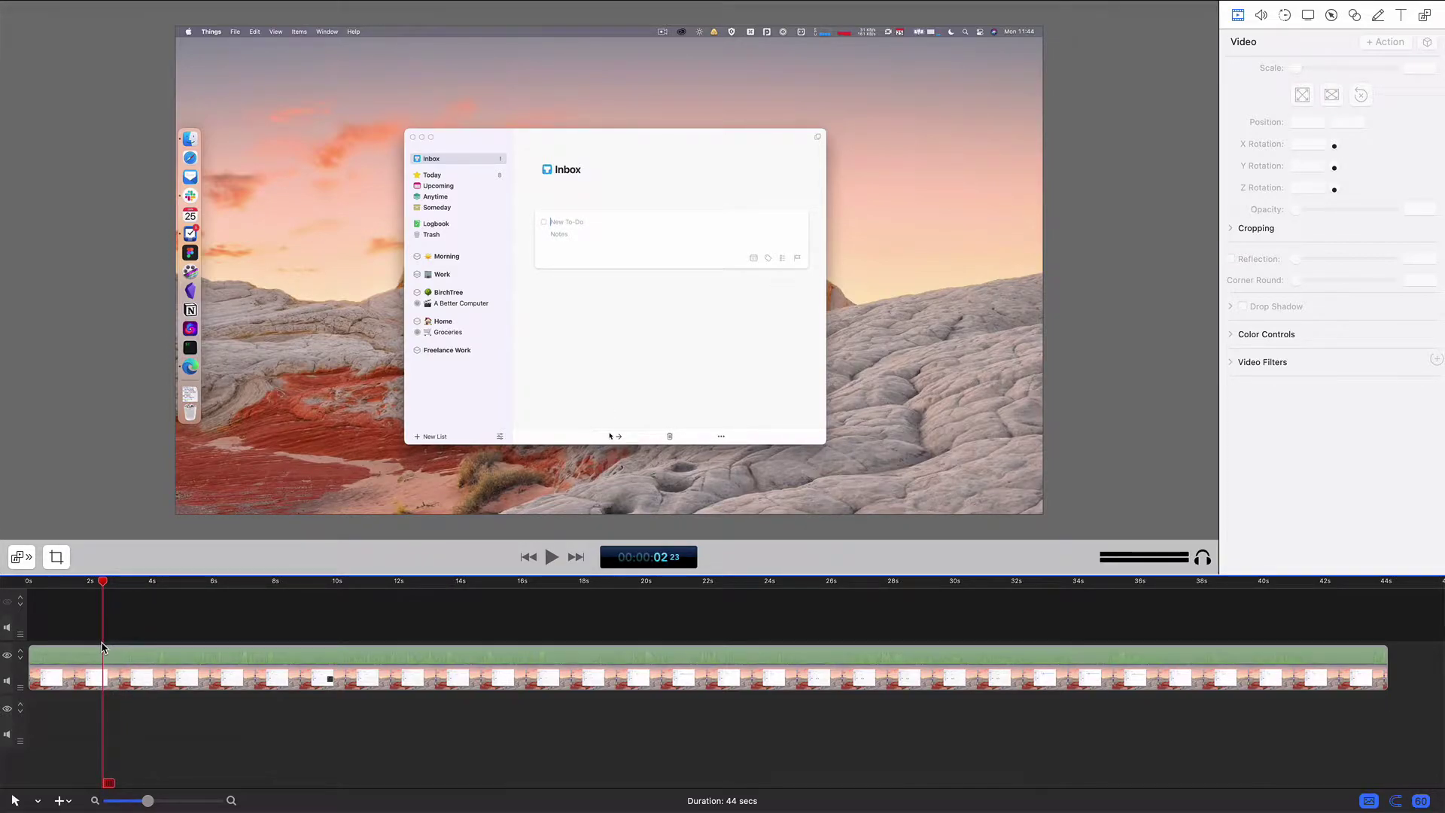
pyautogui.moveTo(103, 648); pyautogui.dragTo(131, 646)
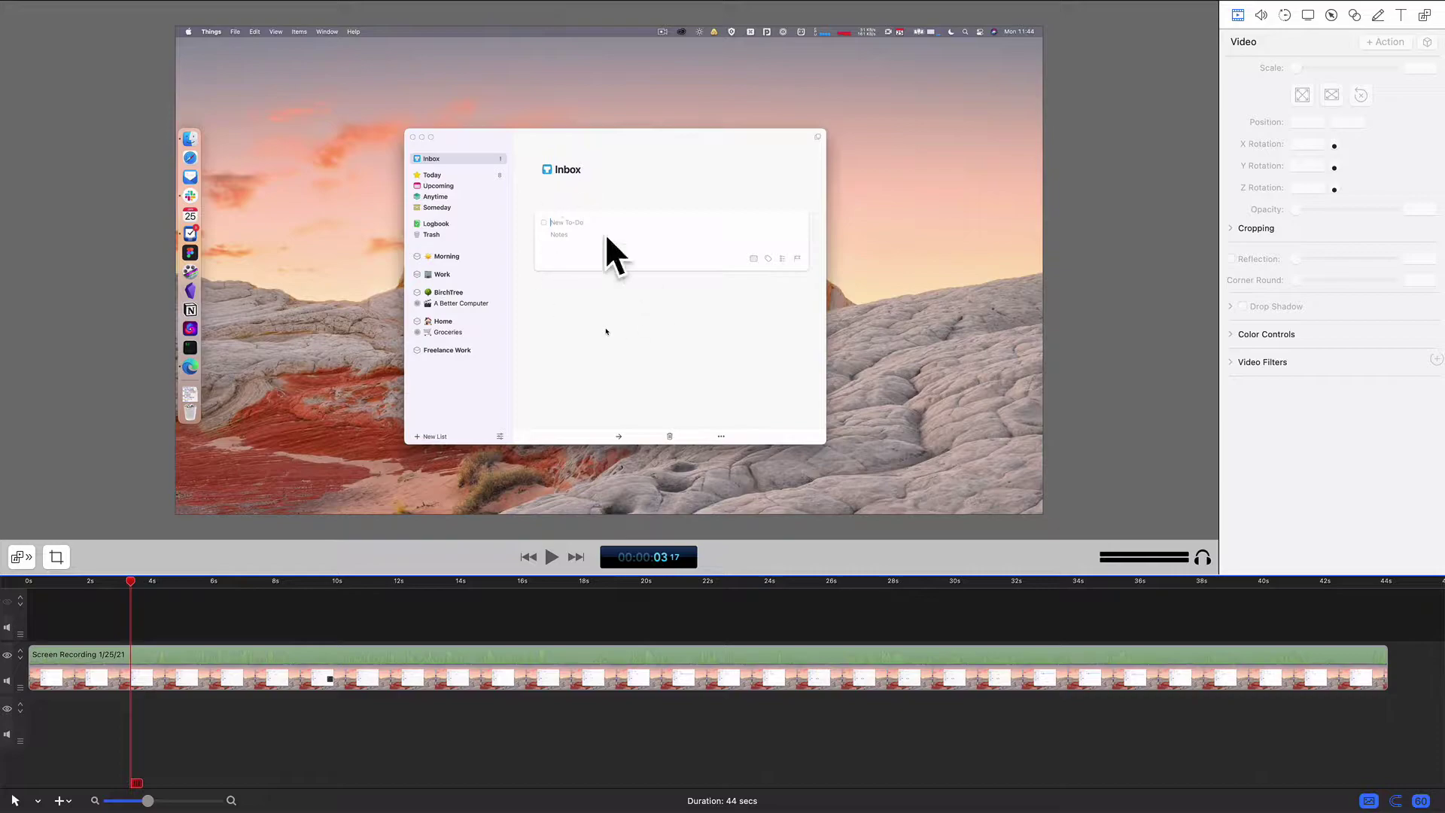
pyautogui.click(211, 670)
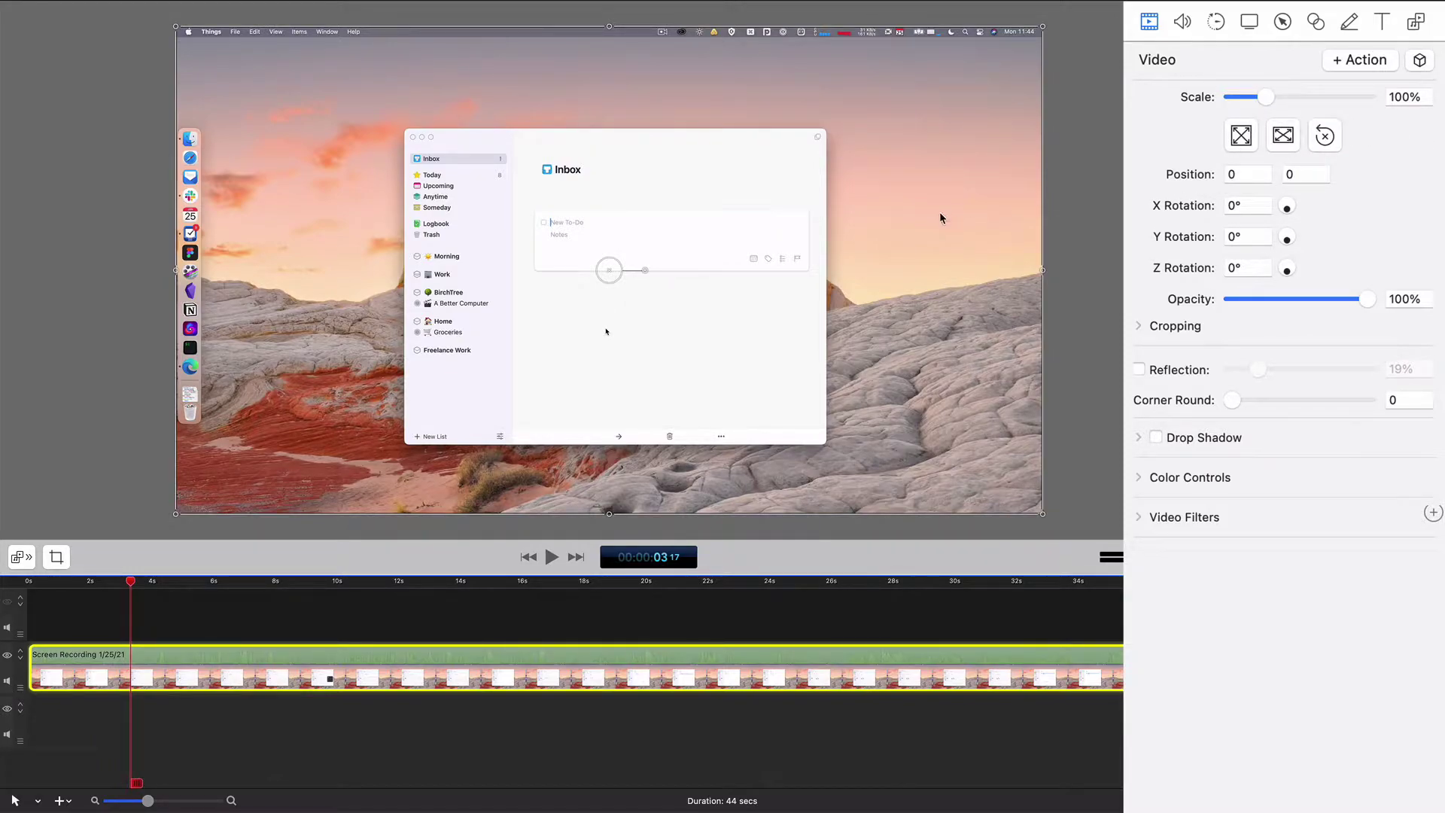
pyautogui.moveTo(940, 214); pyautogui.dragTo(897, 211)
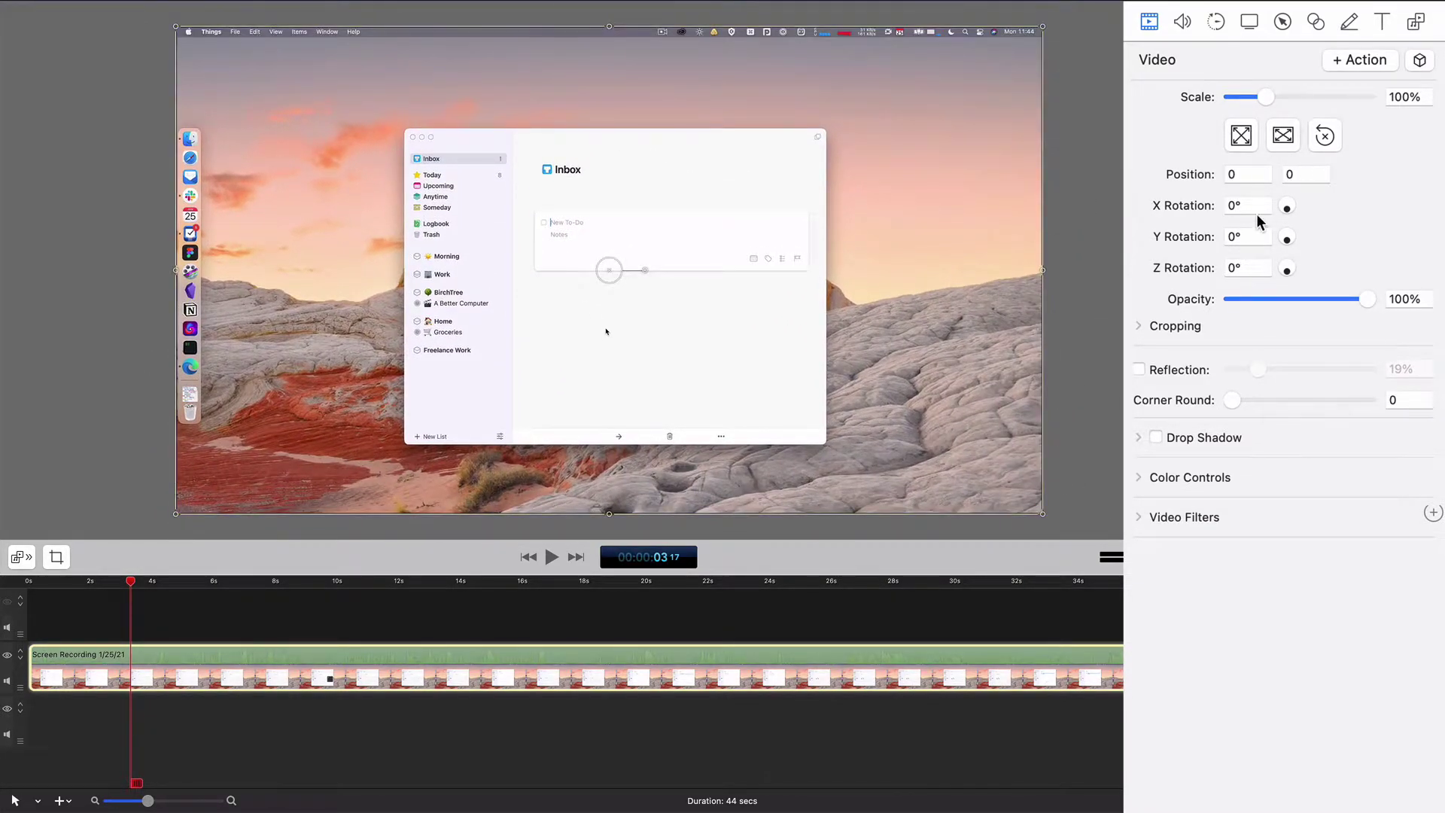
pyautogui.moveTo(1288, 208); pyautogui.dragTo(1293, 253)
pyautogui.doubleClick(1289, 262)
pyautogui.doubleClick(1290, 240)
pyautogui.doubleClick(1349, 300)
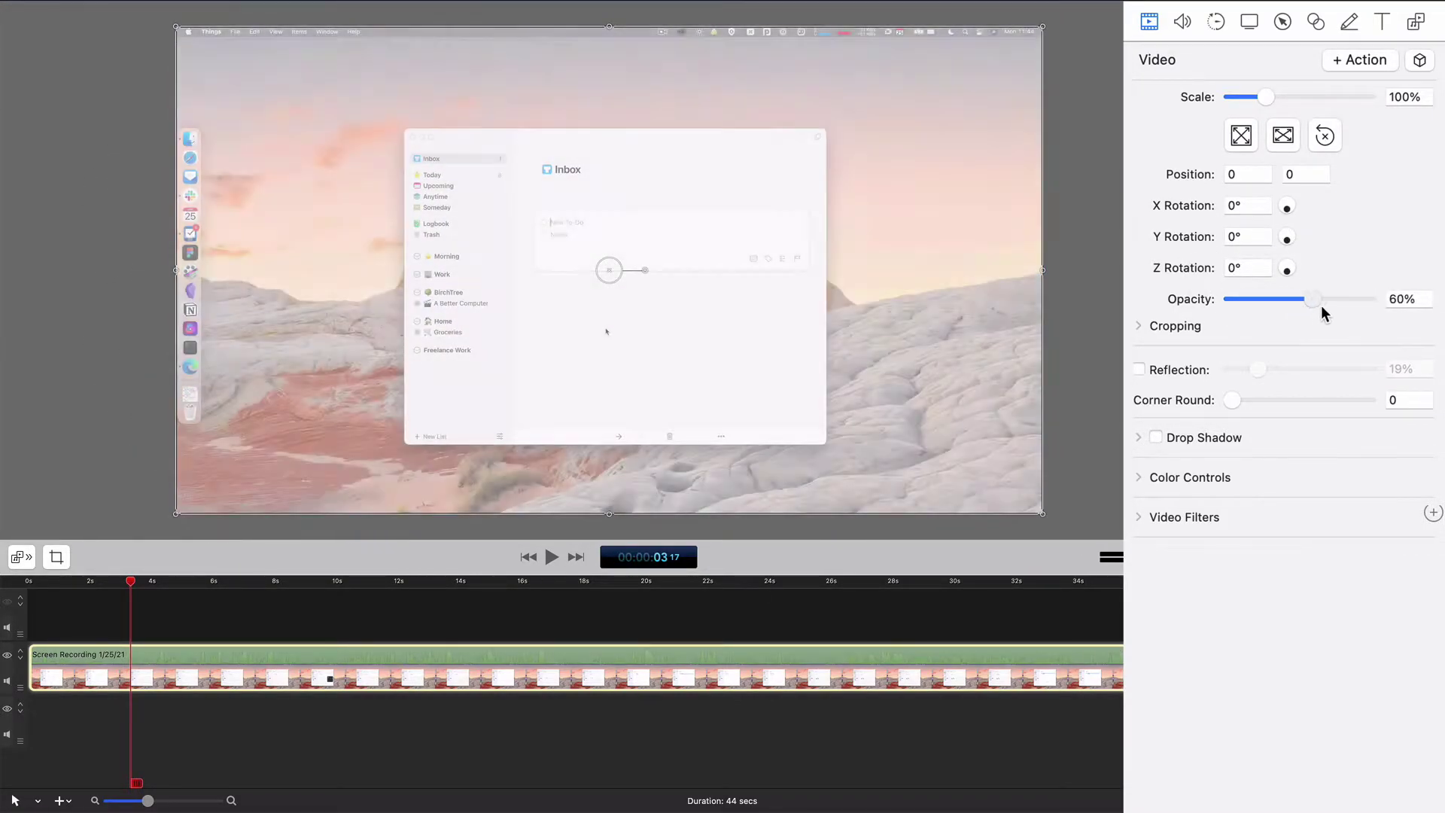
pyautogui.click(1139, 326)
pyautogui.moveTo(1233, 384); pyautogui.dragTo(1334, 384)
pyautogui.moveTo(1232, 415)
pyautogui.mouseDown()
pyautogui.moveTo(1294, 416)
pyautogui.moveTo(1259, 414)
pyautogui.mouseUp()
pyautogui.press('super+z')
pyautogui.press('super+z')
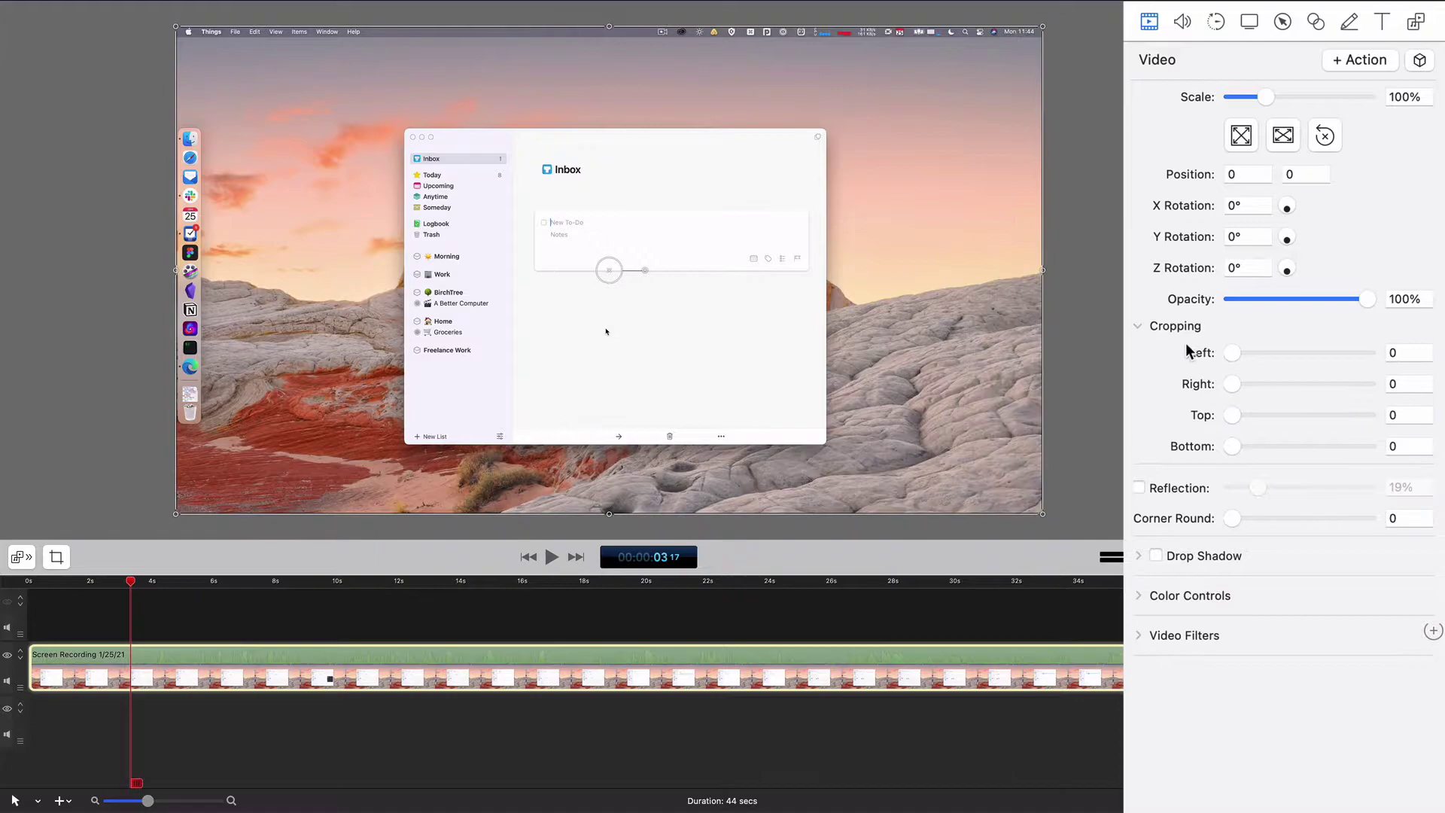
pyautogui.click(1138, 328)
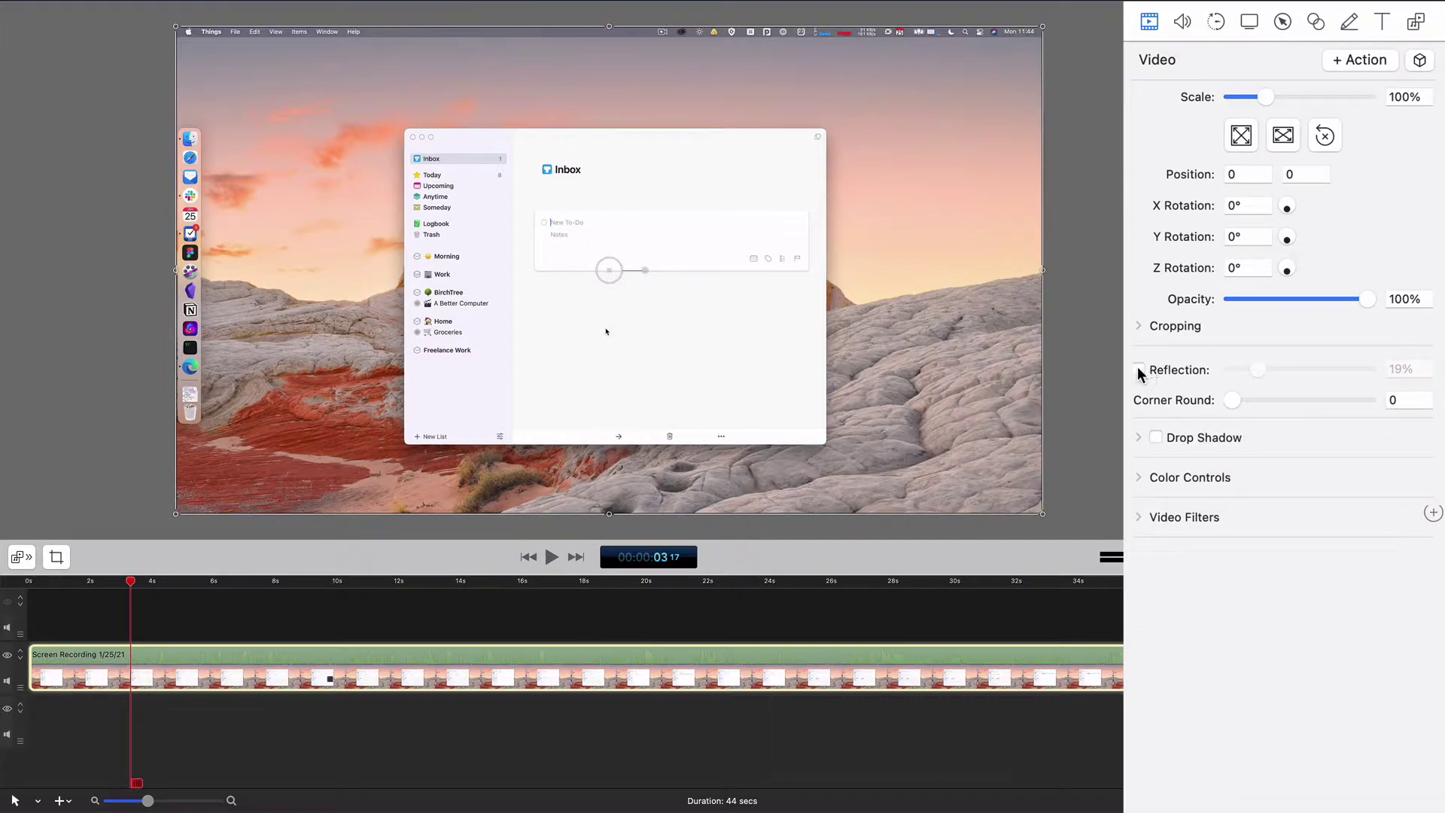
pyautogui.click(1139, 369)
pyautogui.moveTo(610, 514); pyautogui.dragTo(628, 390)
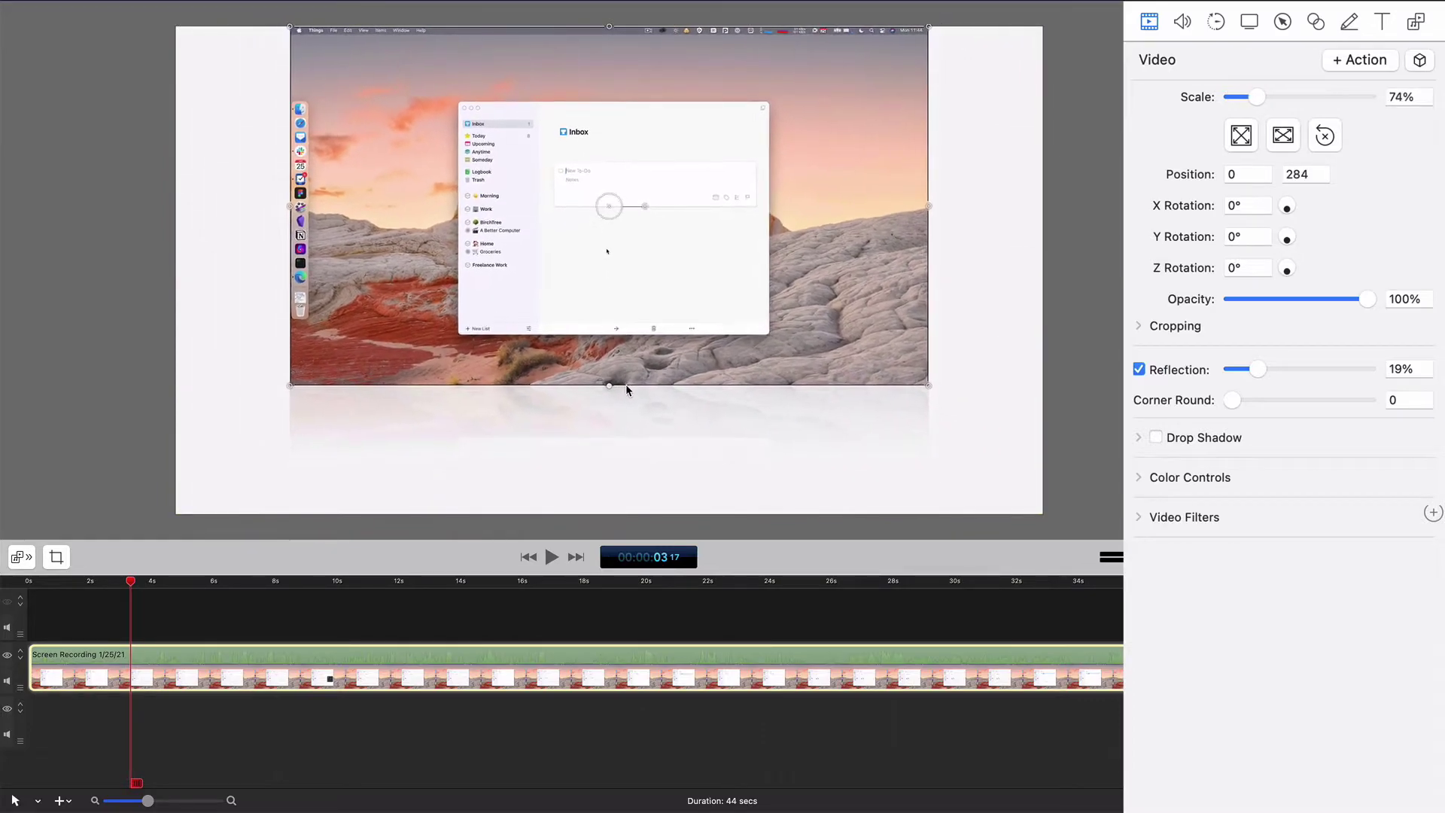
pyautogui.click(1139, 369)
pyautogui.click(1139, 369)
pyautogui.click(1139, 369)
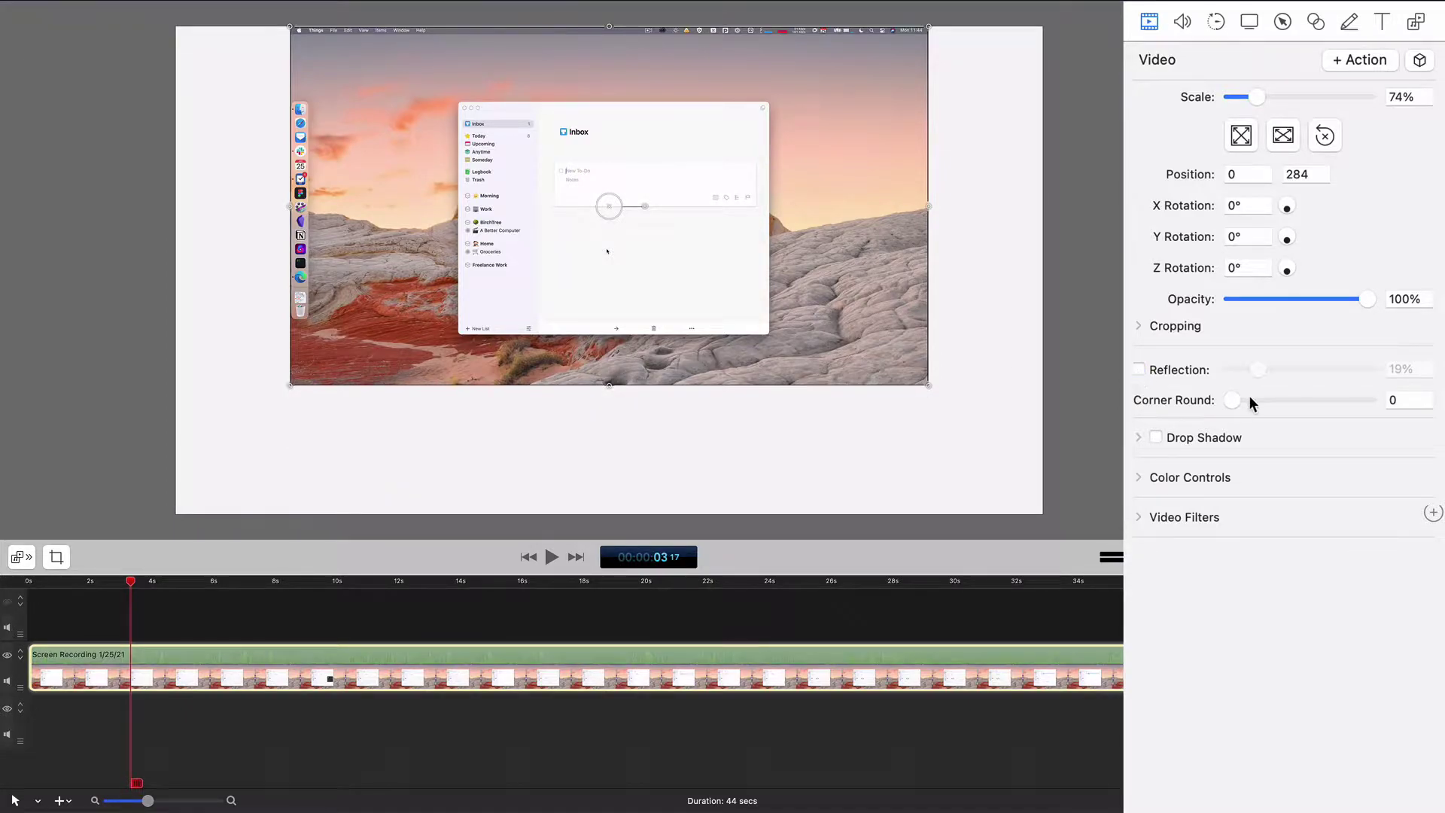
pyautogui.moveTo(1235, 399); pyautogui.dragTo(1197, 403)
pyautogui.moveTo(608, 386); pyautogui.dragTo(611, 515)
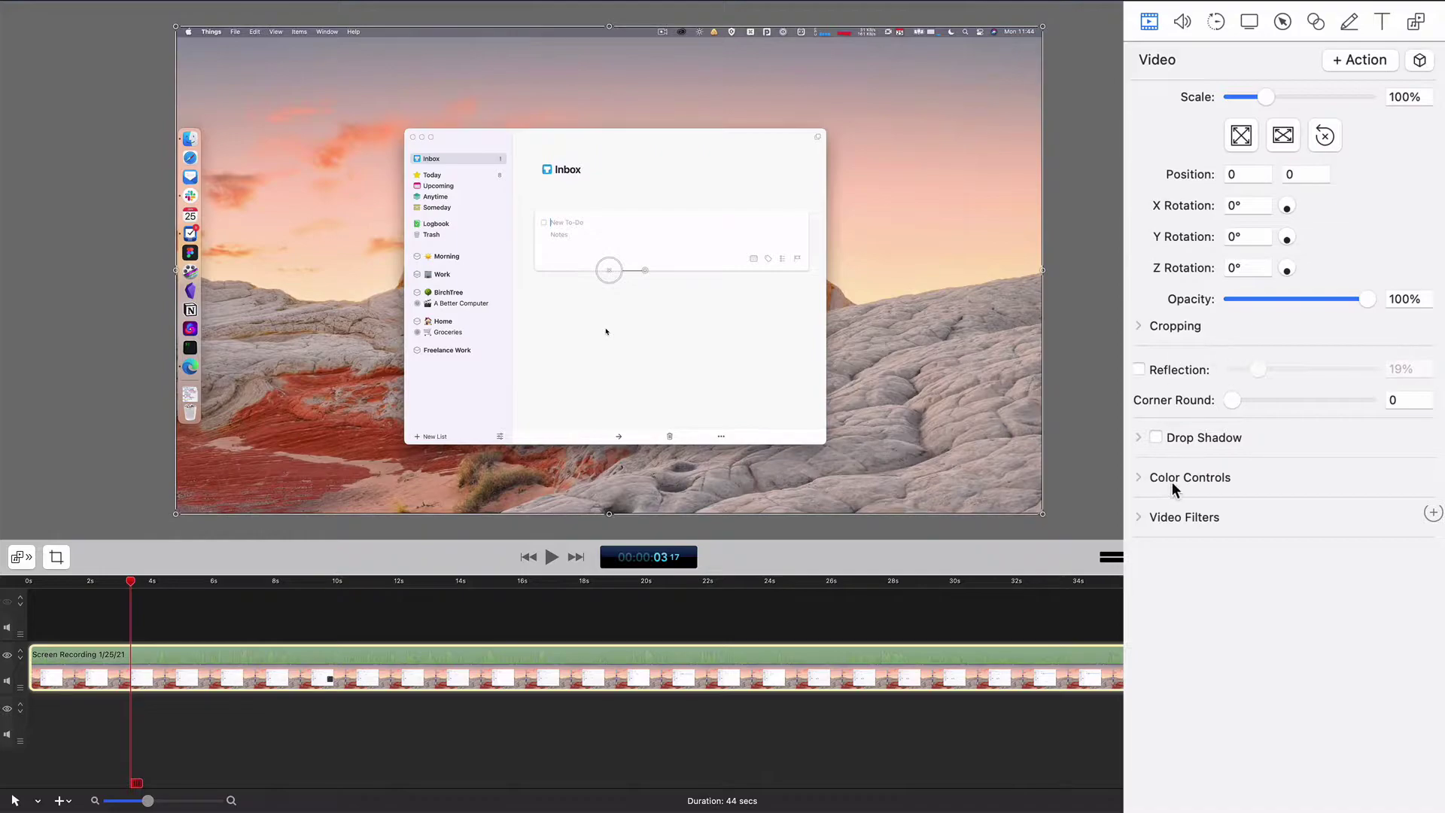
pyautogui.click(1137, 438)
pyautogui.click(1157, 437)
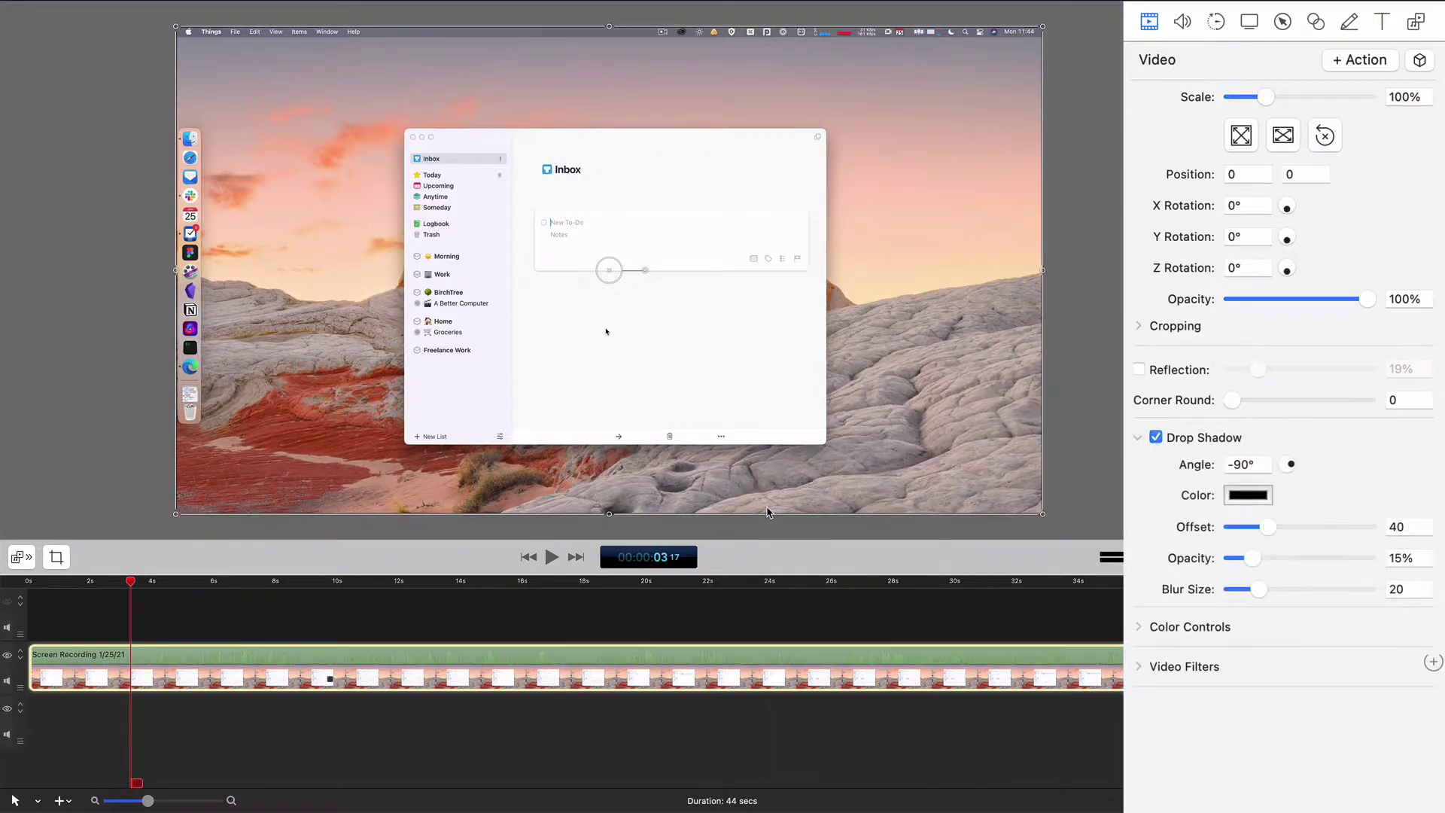
pyautogui.moveTo(606, 515); pyautogui.dragTo(612, 401)
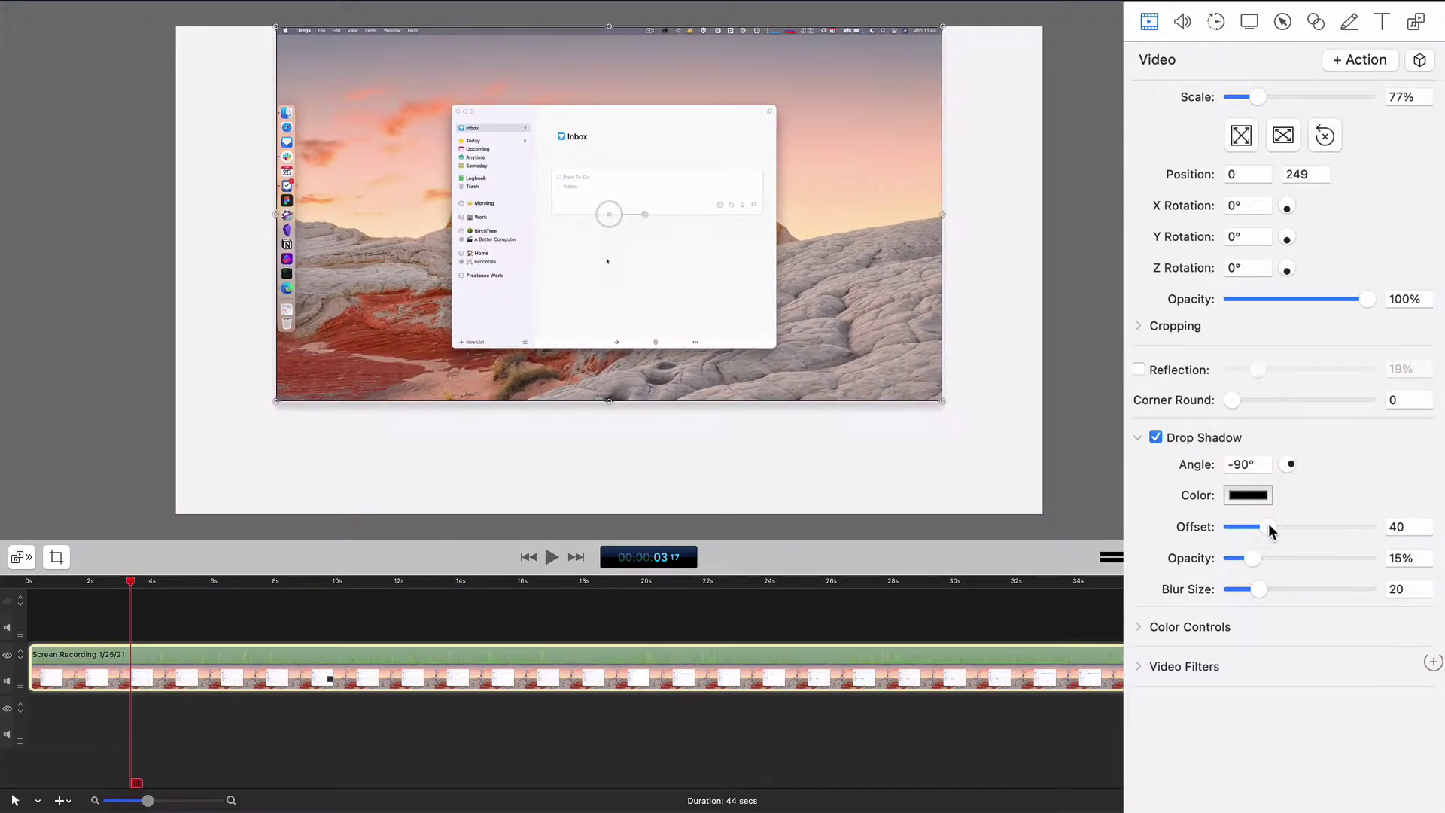
pyautogui.moveTo(1268, 526); pyautogui.dragTo(1244, 561)
pyautogui.click(1157, 438)
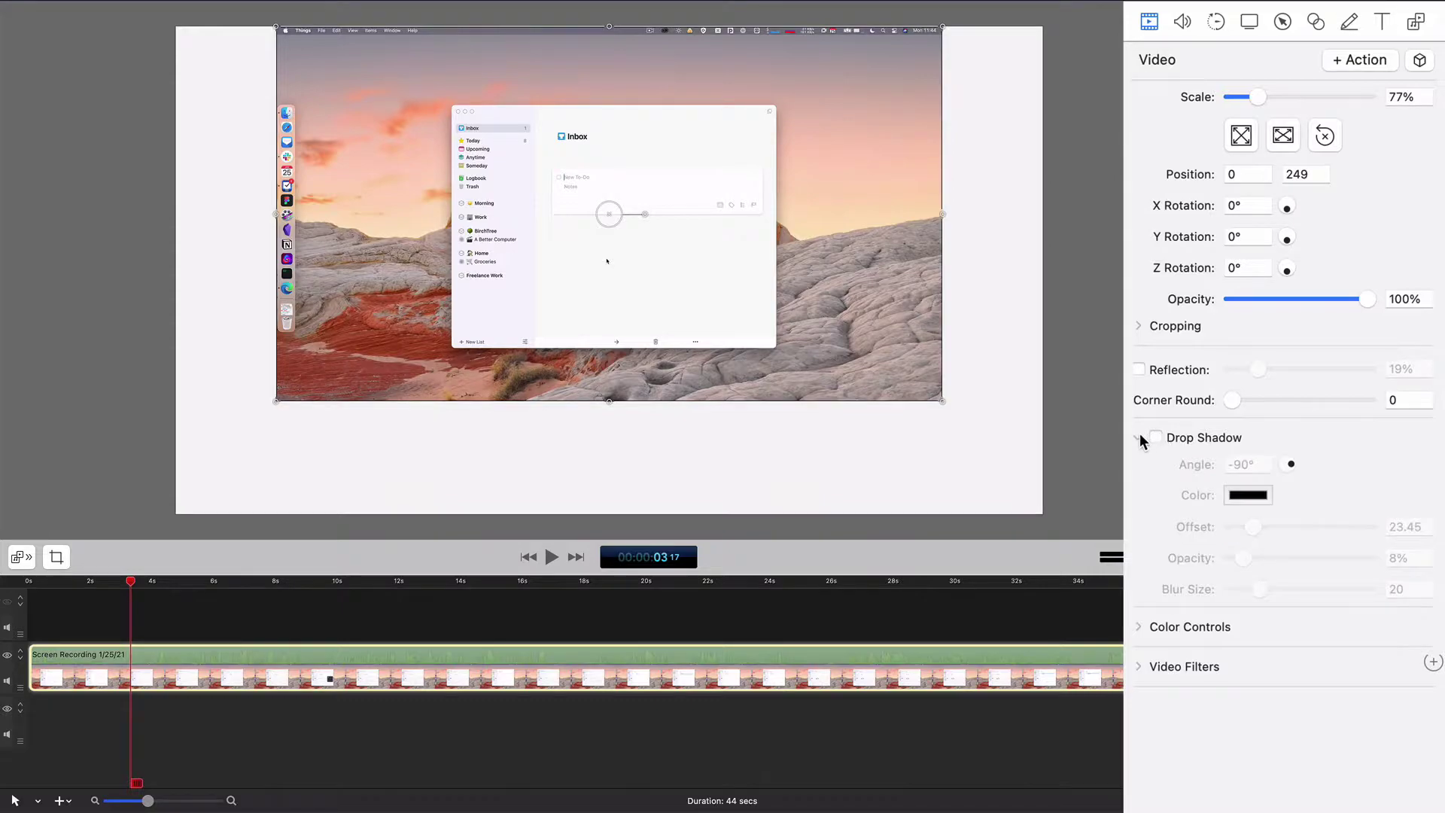
pyautogui.click(1139, 437)
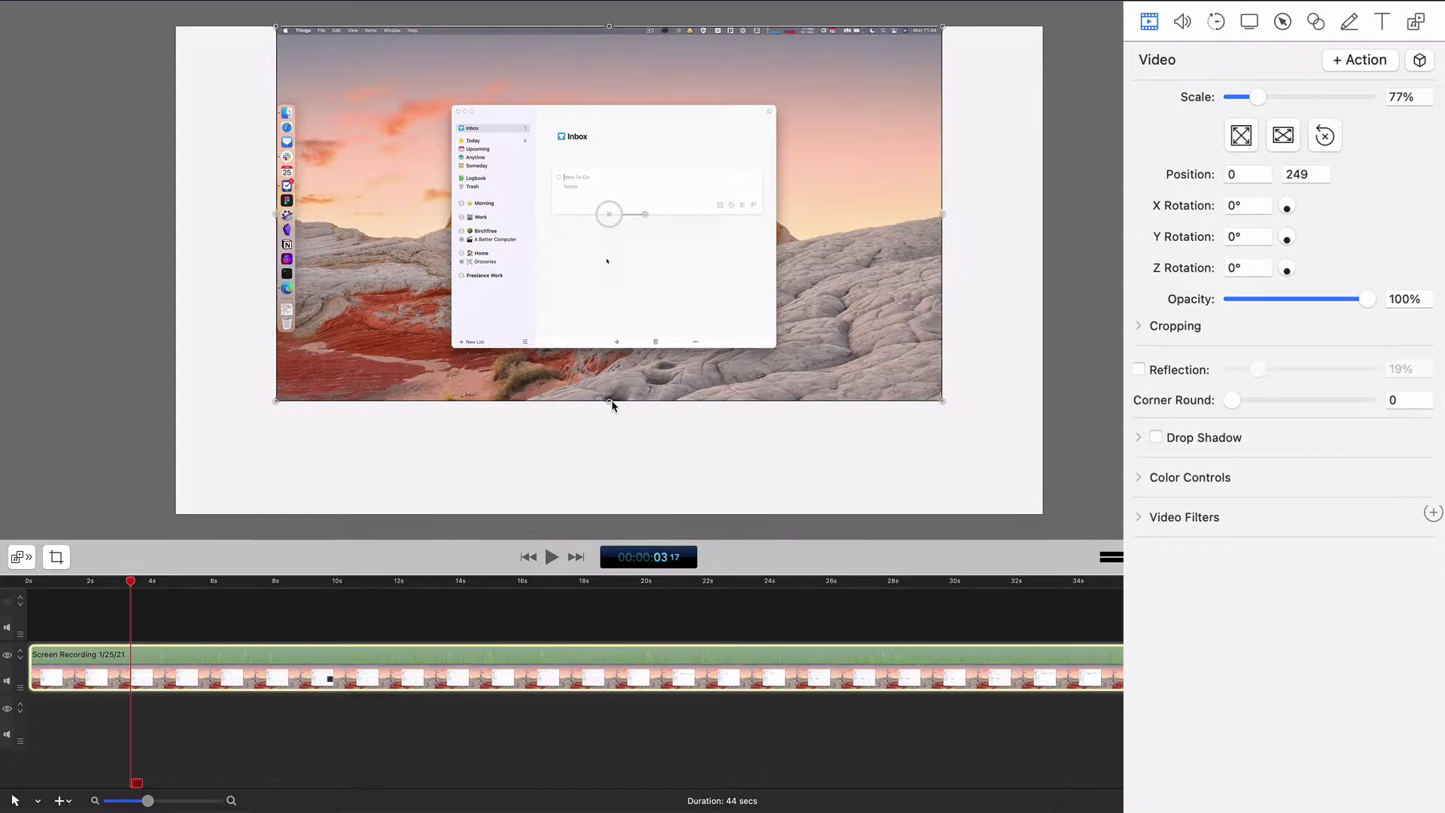
pyautogui.moveTo(611, 400); pyautogui.dragTo(609, 458)
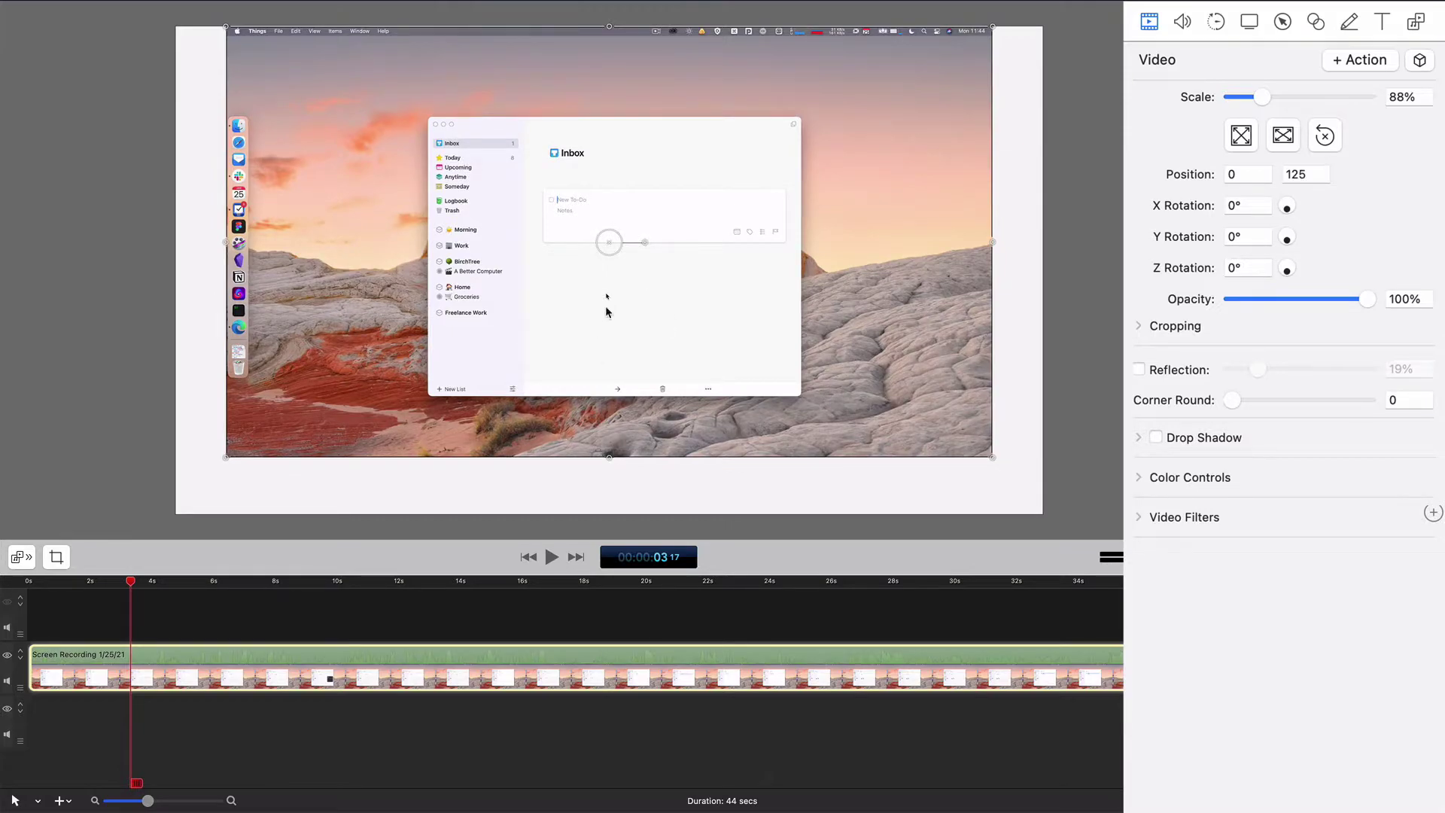
pyautogui.moveTo(609, 456); pyautogui.dragTo(610, 515)
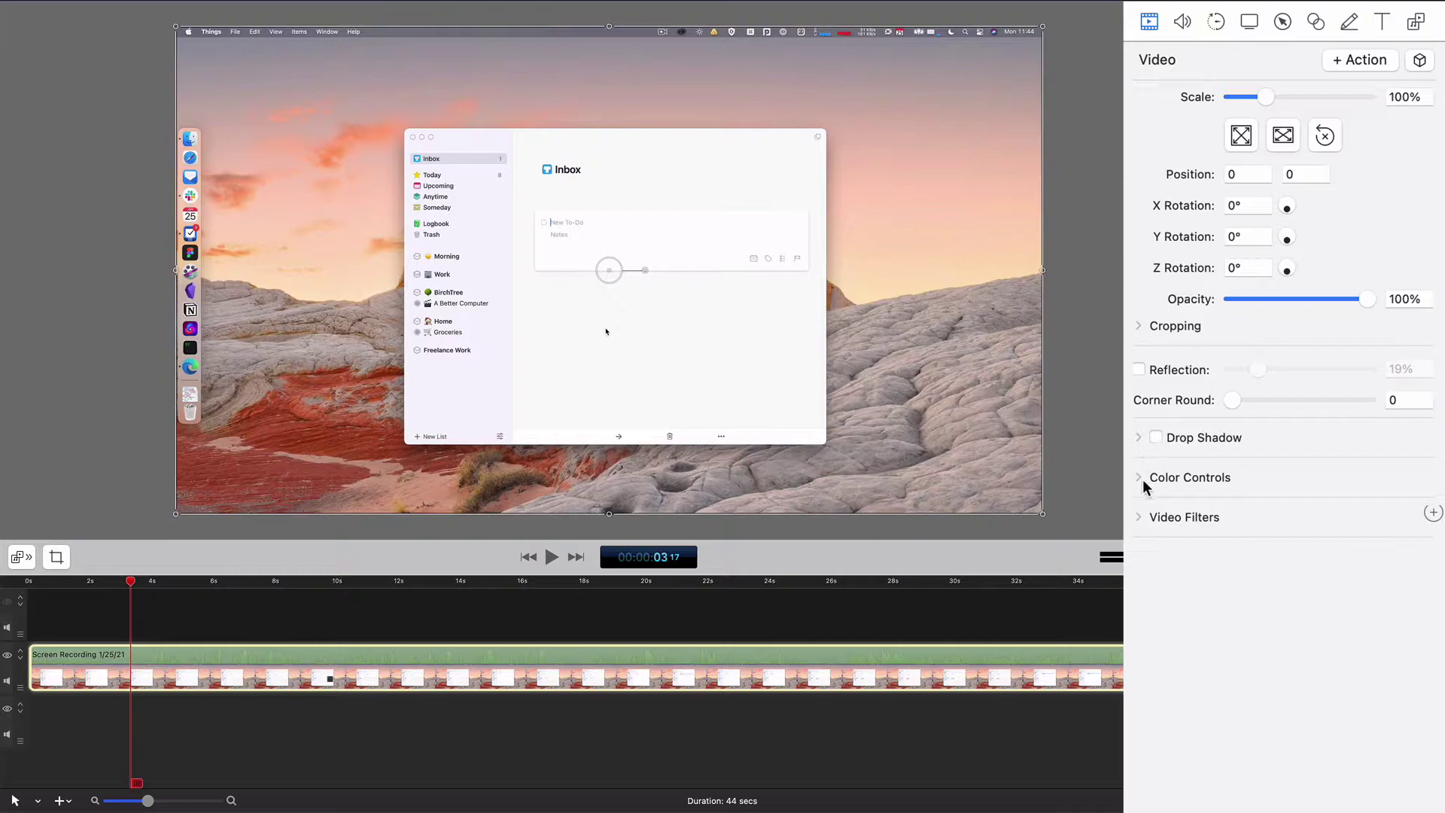
pyautogui.click(1141, 479)
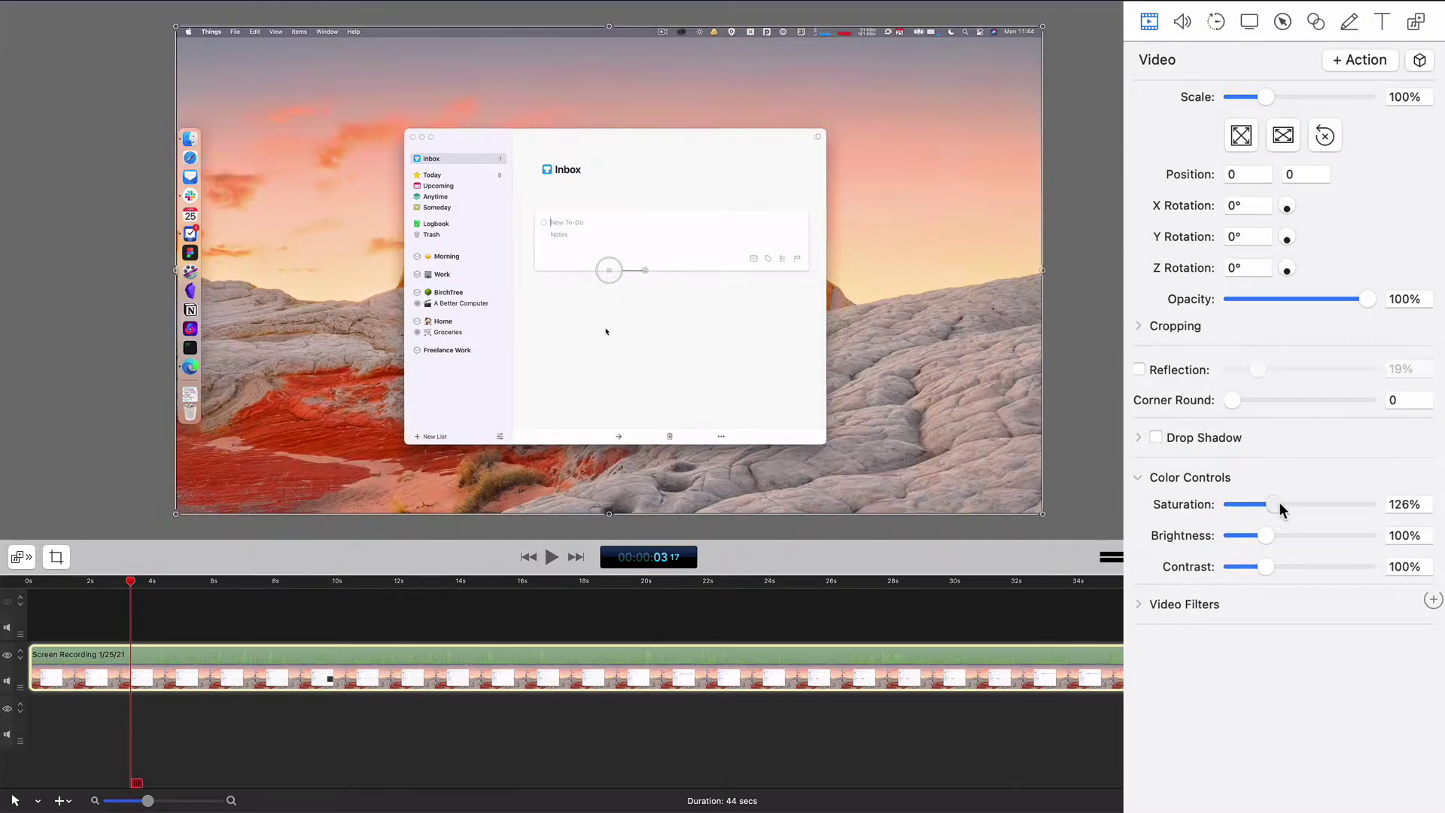
pyautogui.moveTo(1282, 509); pyautogui.dragTo(1290, 565)
pyautogui.press('super+z')
pyautogui.click(1432, 602)
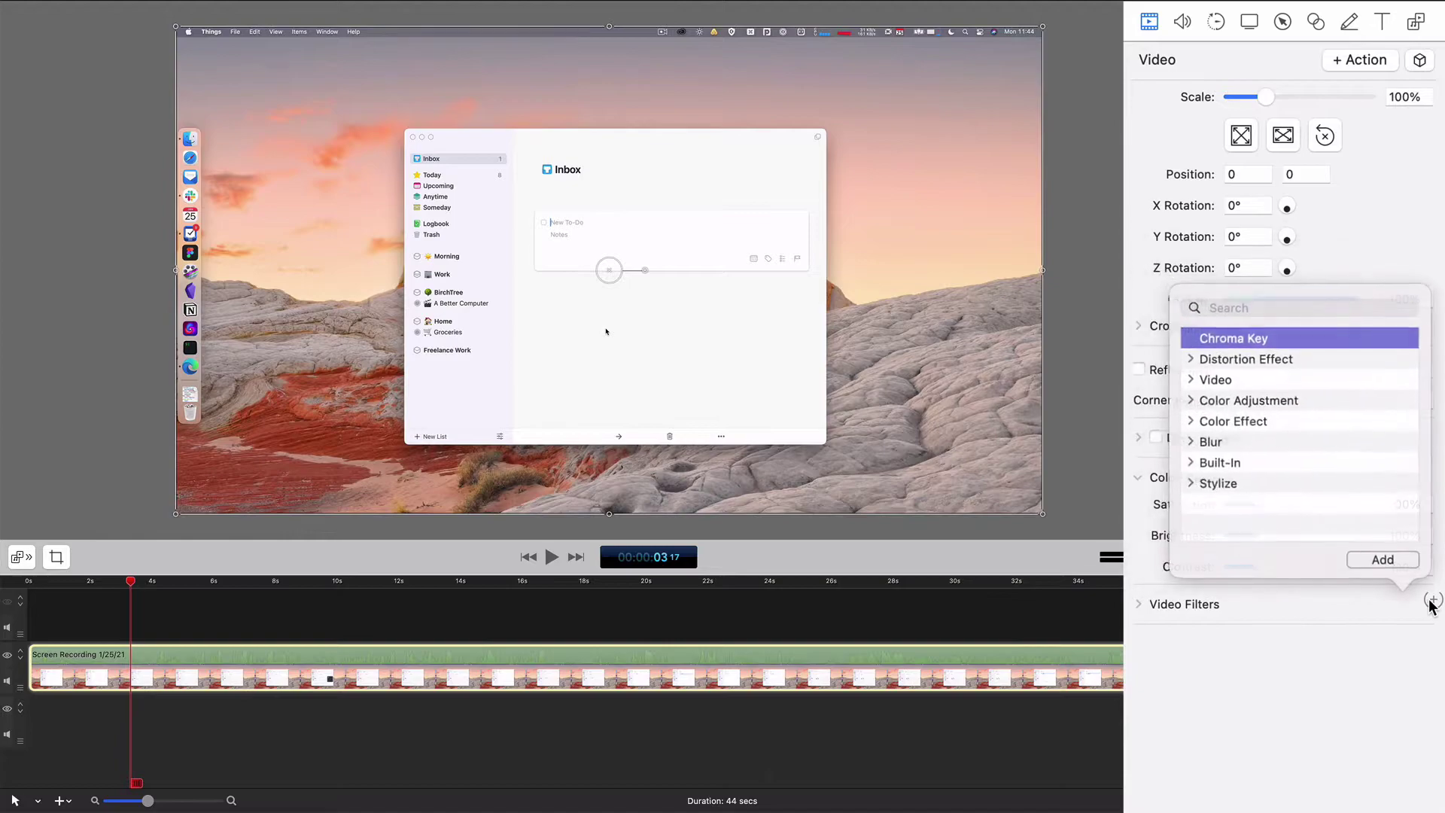
pyautogui.click(1194, 422)
pyautogui.scroll(-3, 1265, 505)
pyautogui.scroll(3, 1265, 505)
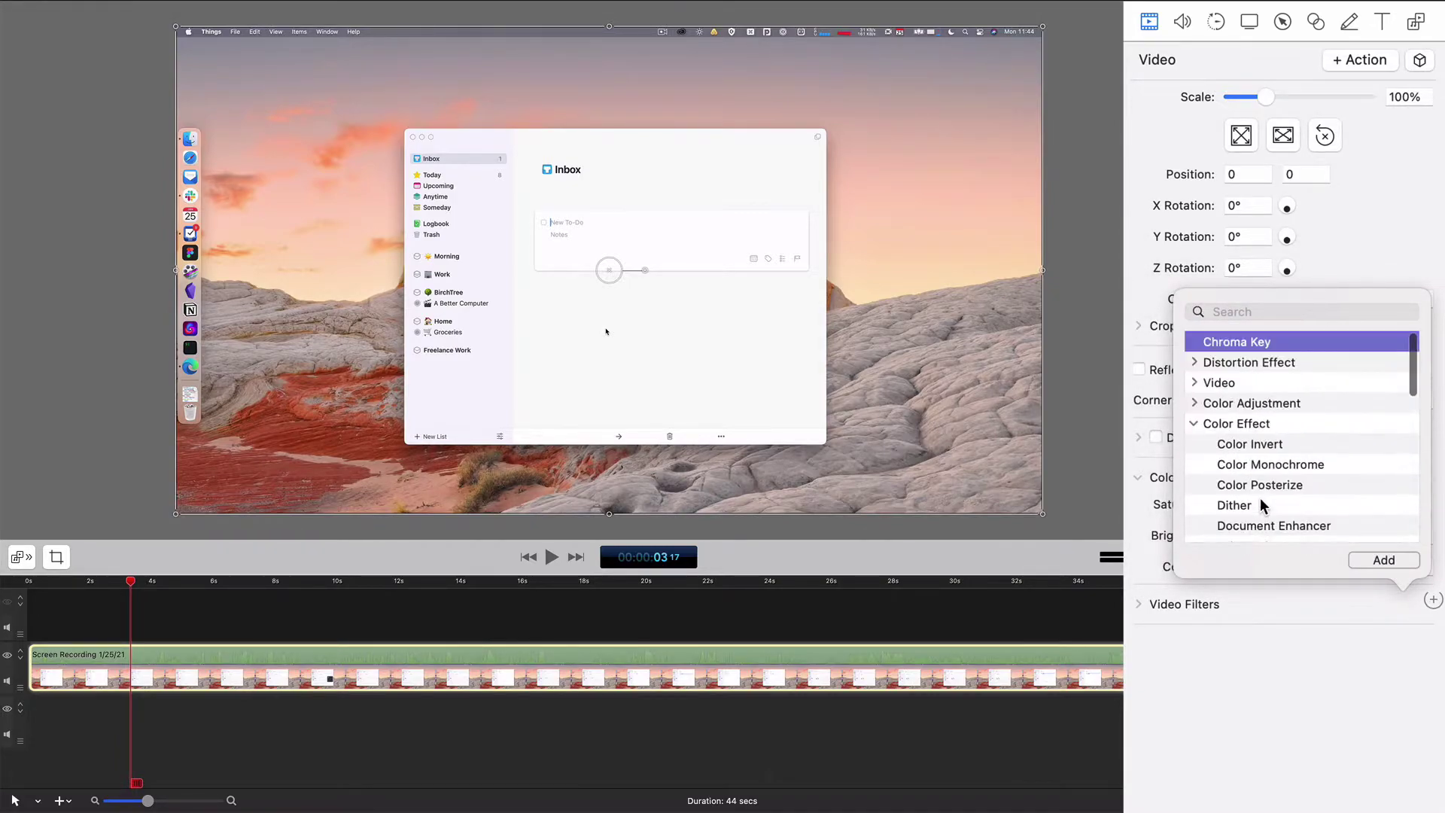
pyautogui.click(1193, 403)
pyautogui.scroll(-5, 1227, 439)
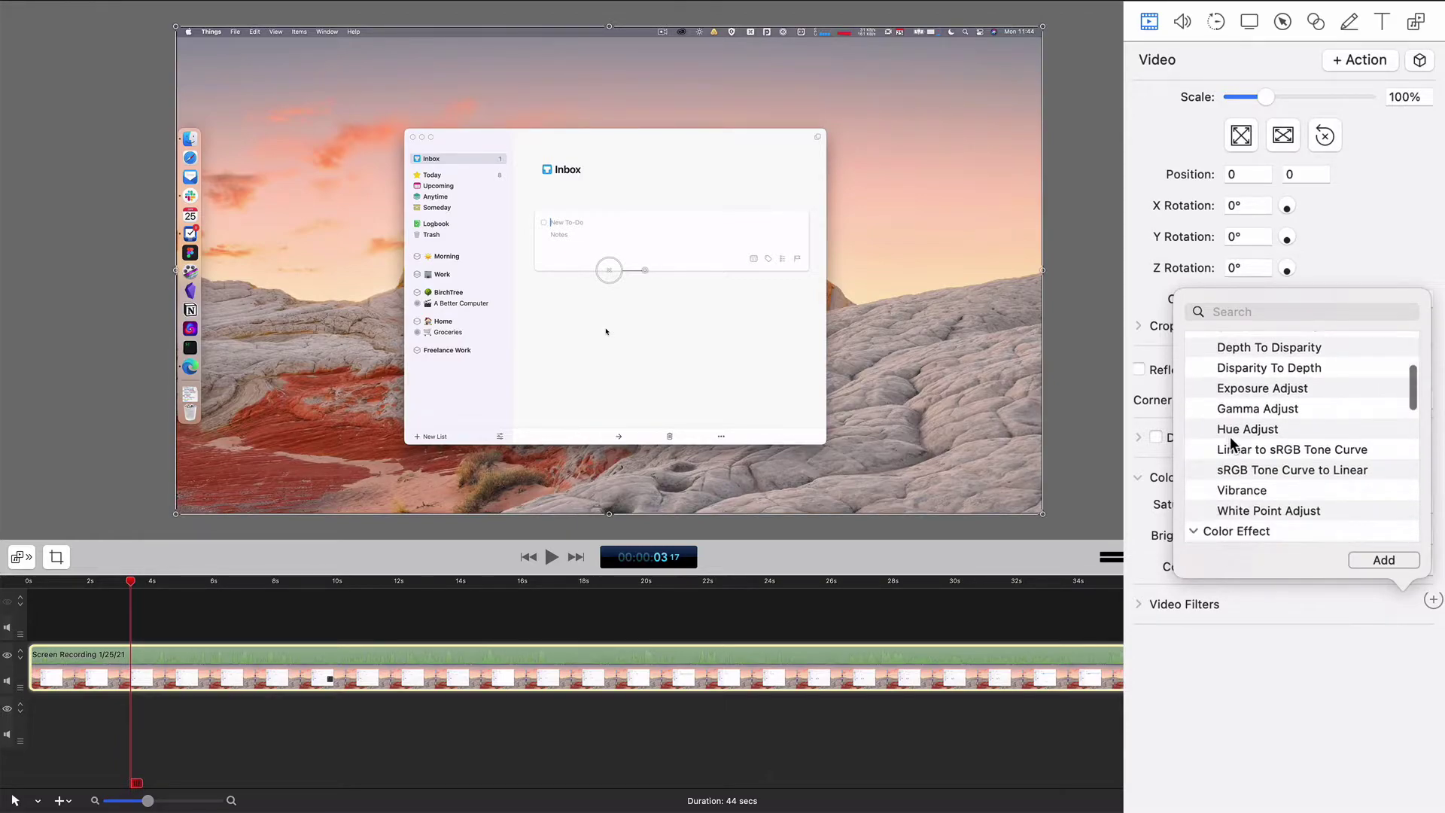
pyautogui.doubleClick(1234, 429)
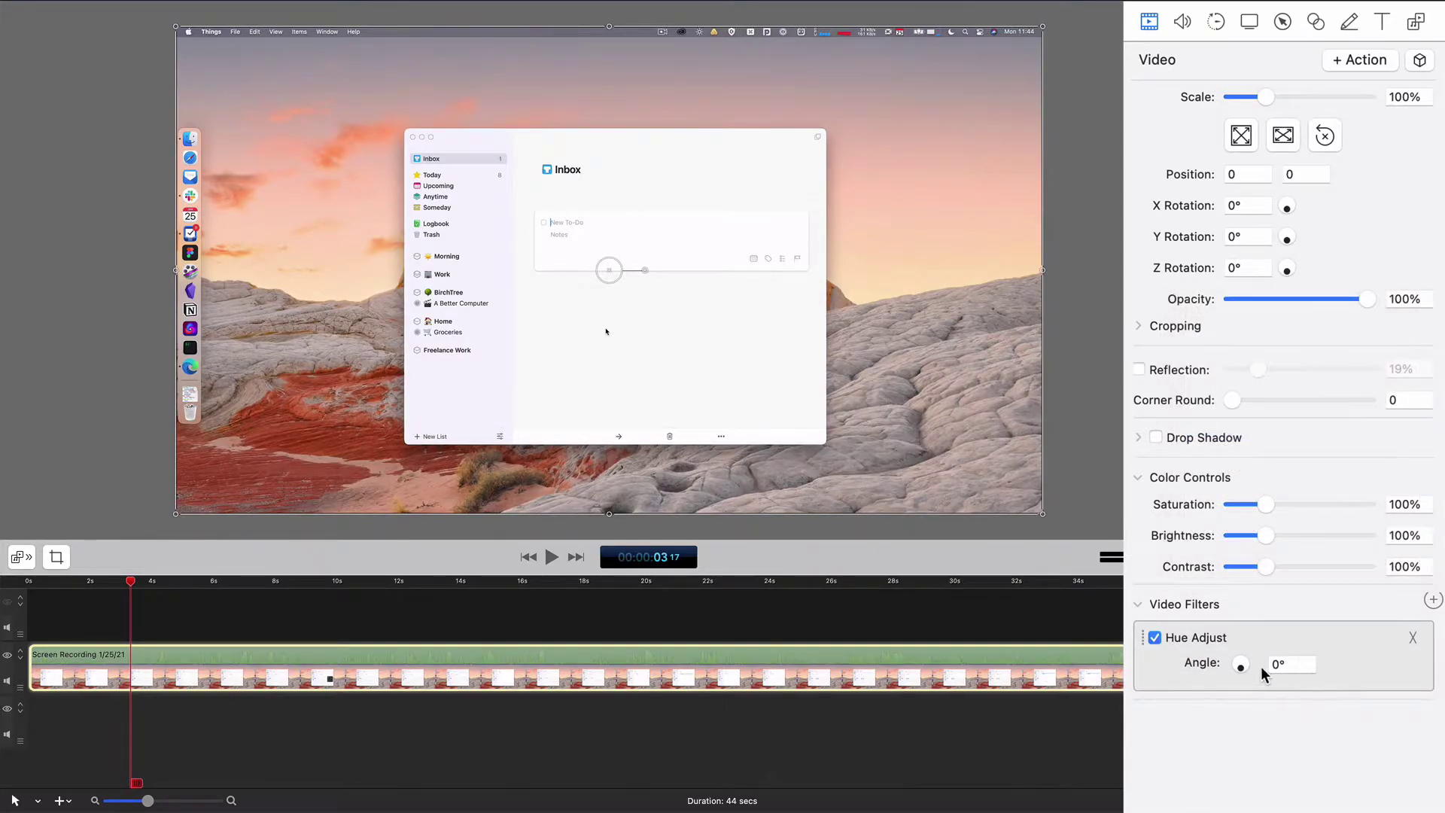
pyautogui.click(1286, 662)
pyautogui.write('10')
pyautogui.press('Return')
pyautogui.click(1285, 664)
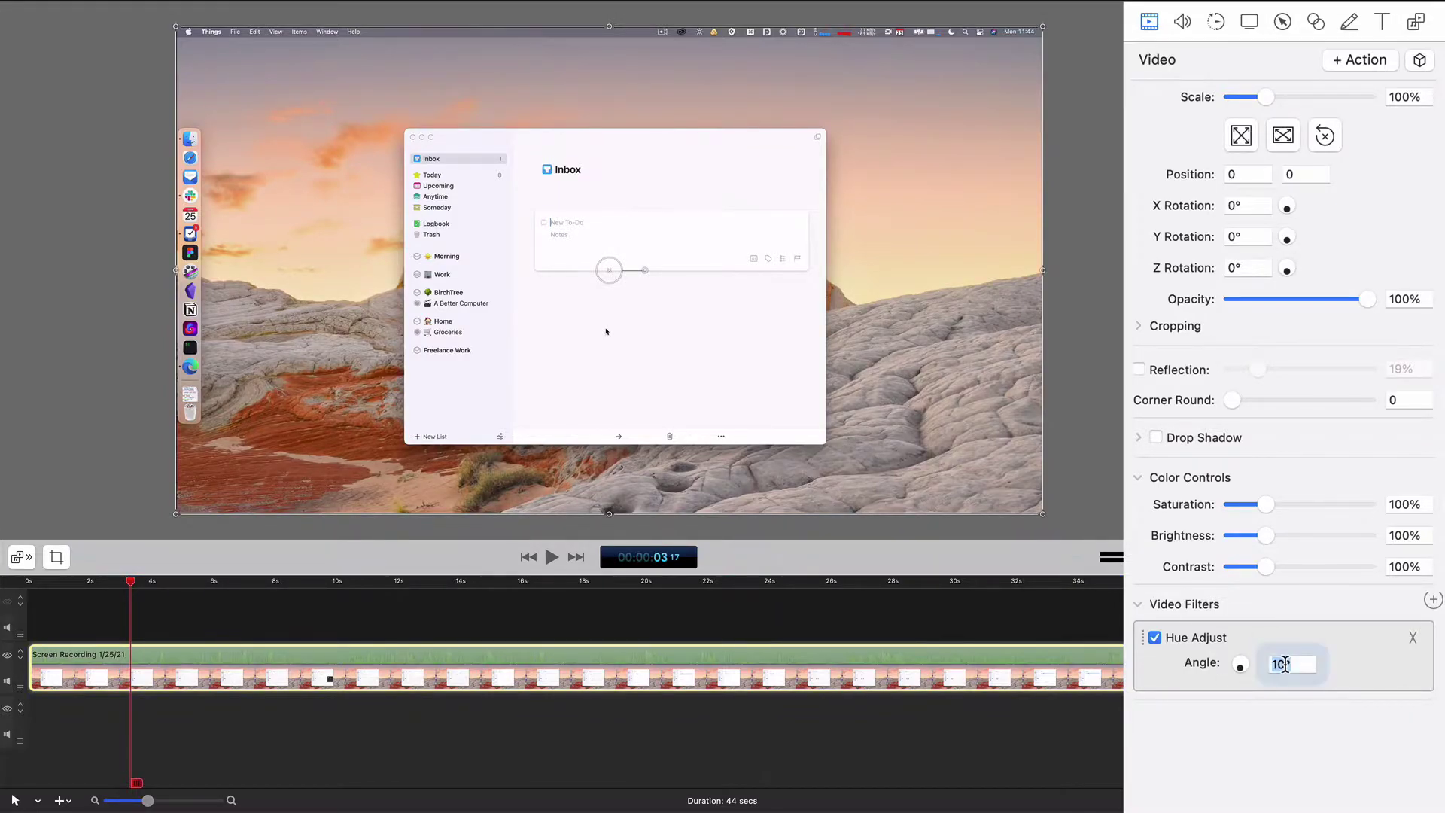
pyautogui.write('50')
pyautogui.press('Return')
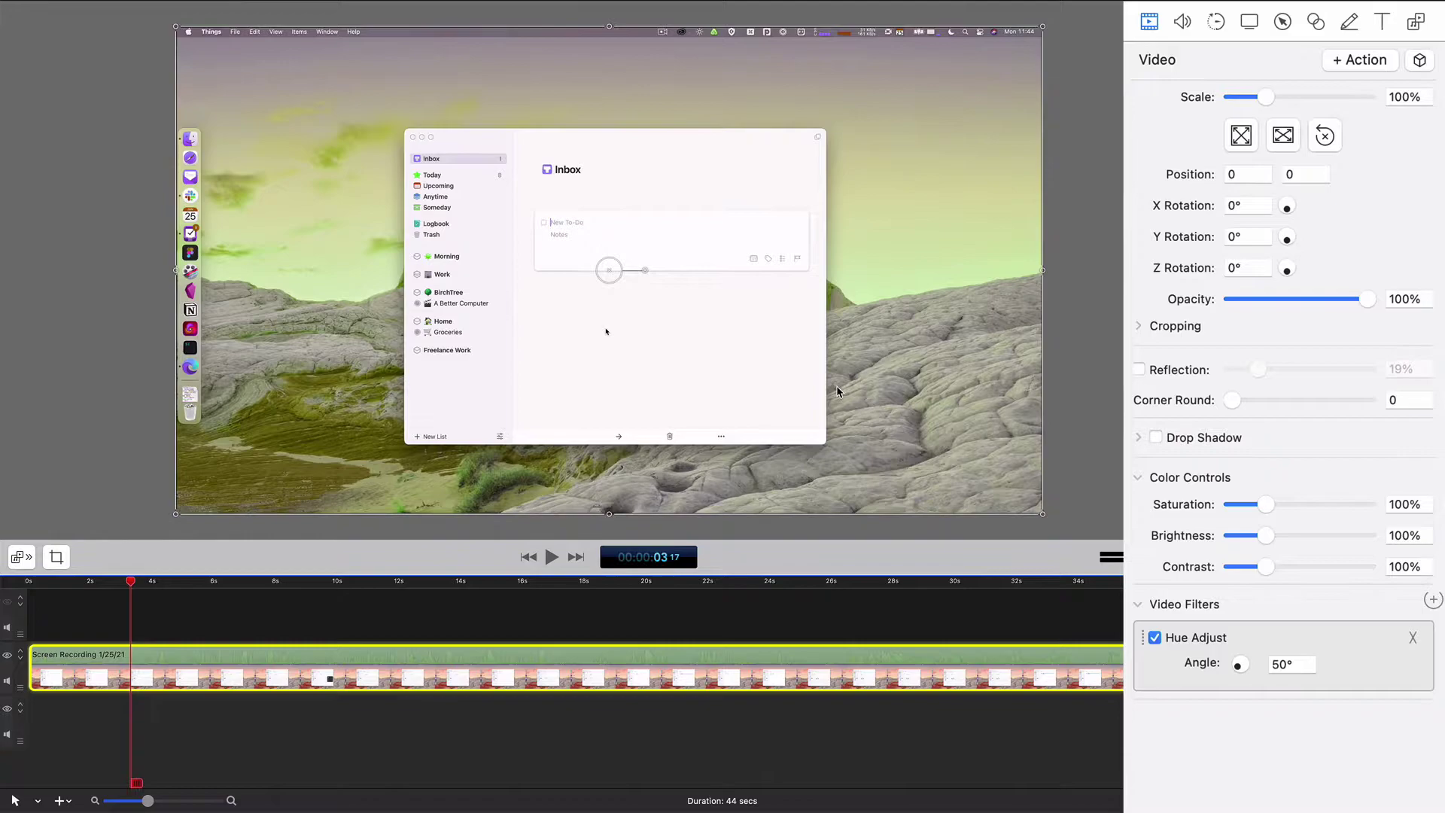
pyautogui.click(1413, 638)
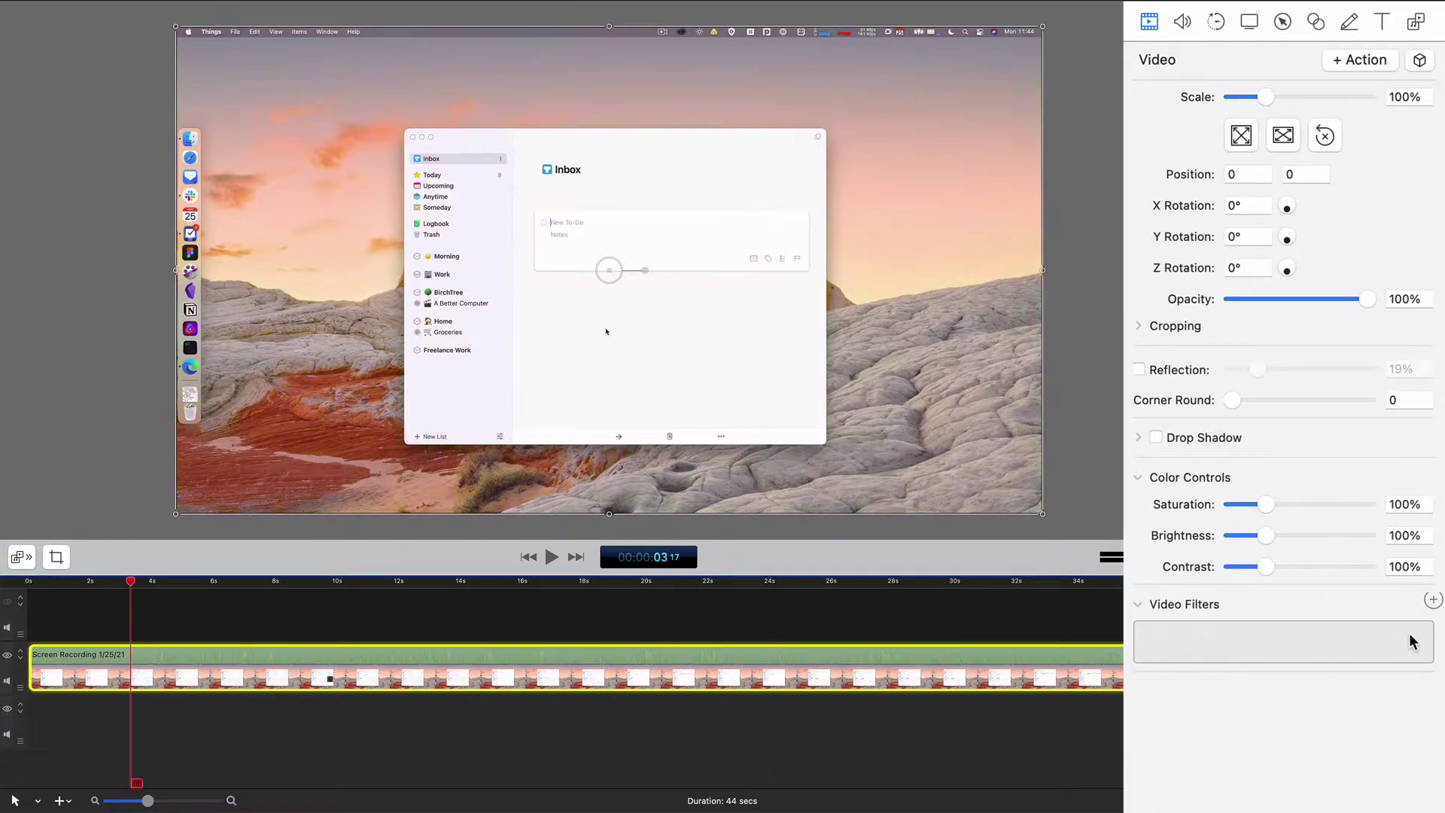
pyautogui.click(1139, 605)
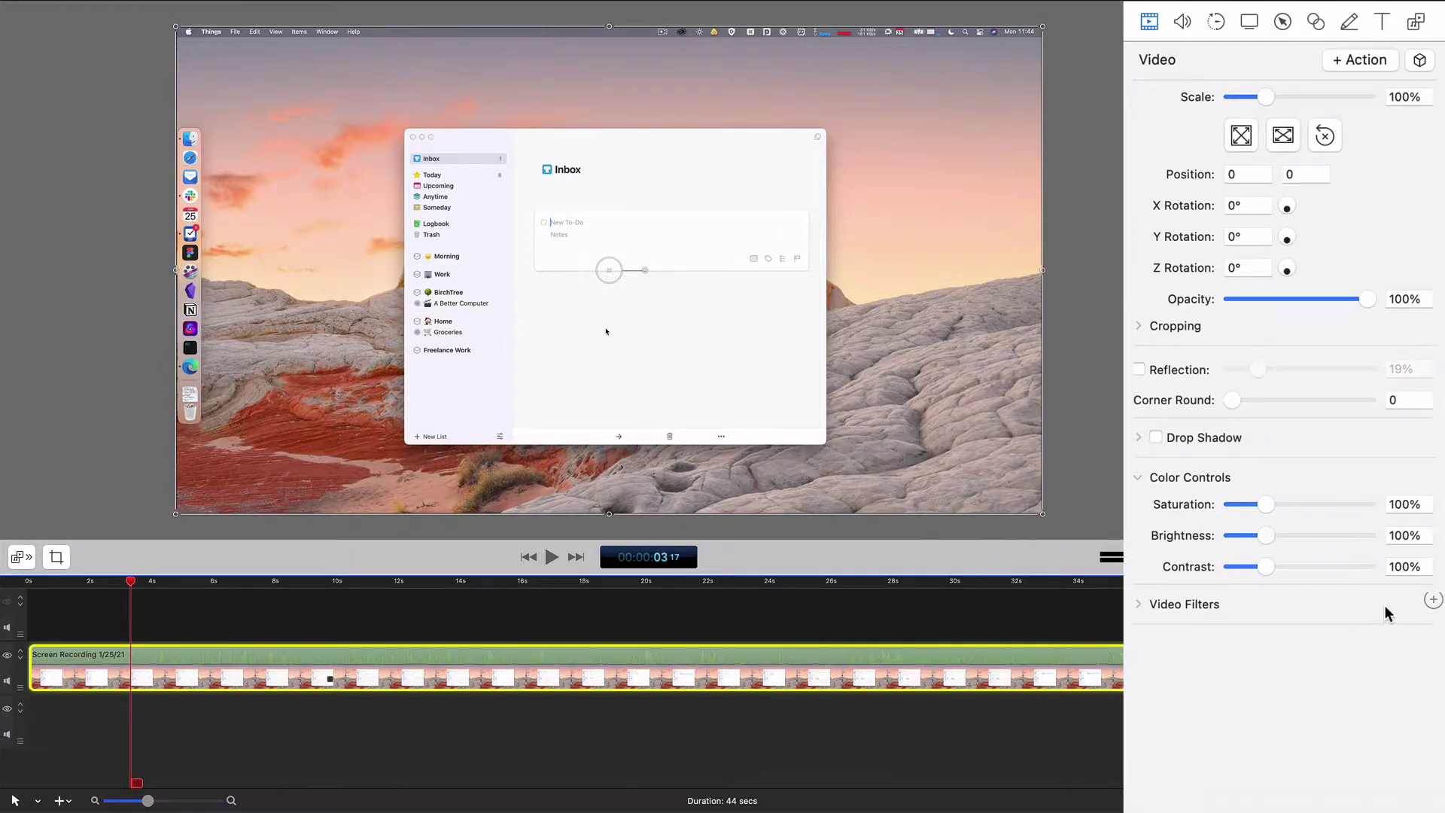
pyautogui.click(1433, 600)
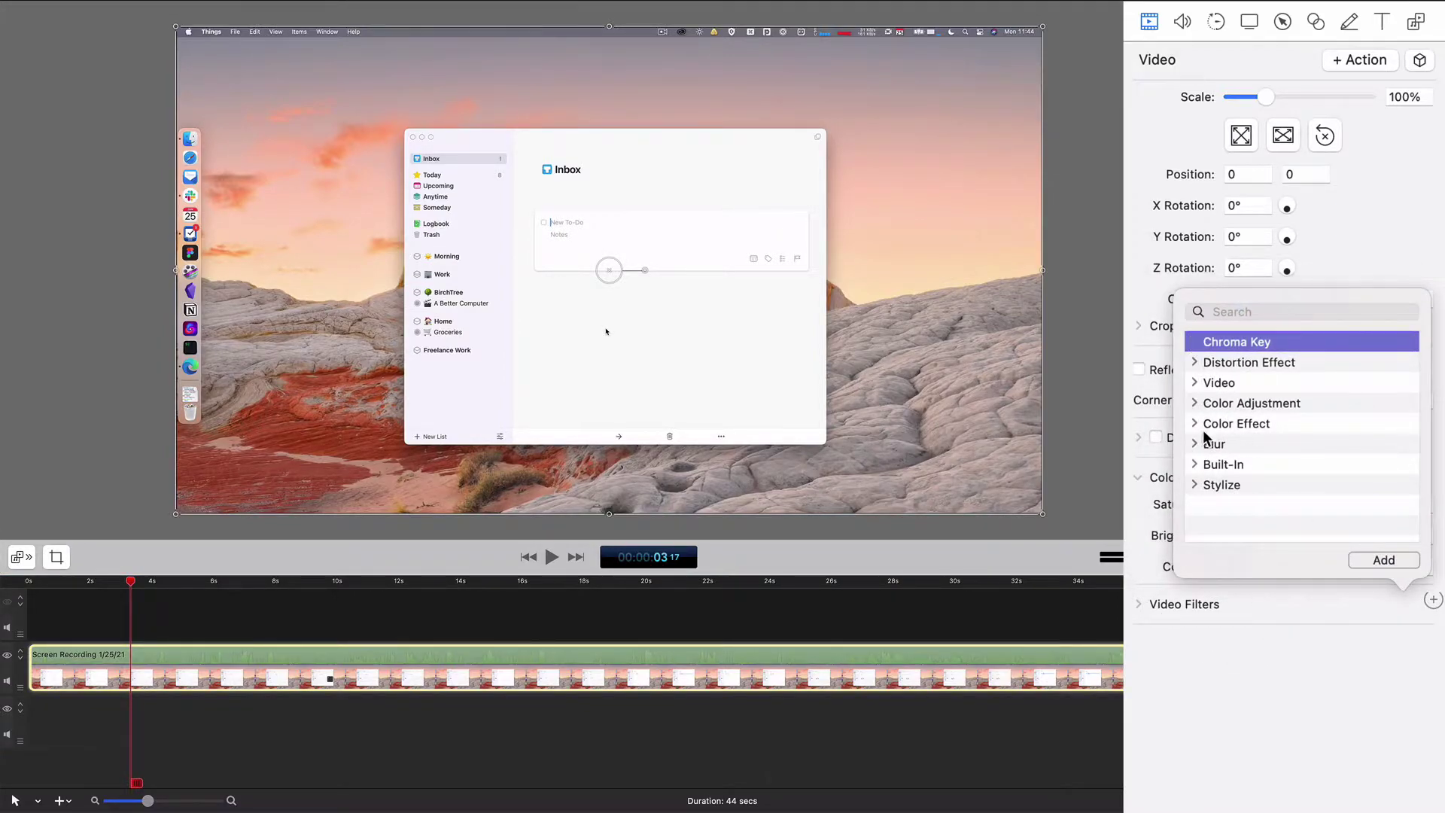
pyautogui.click(1258, 682)
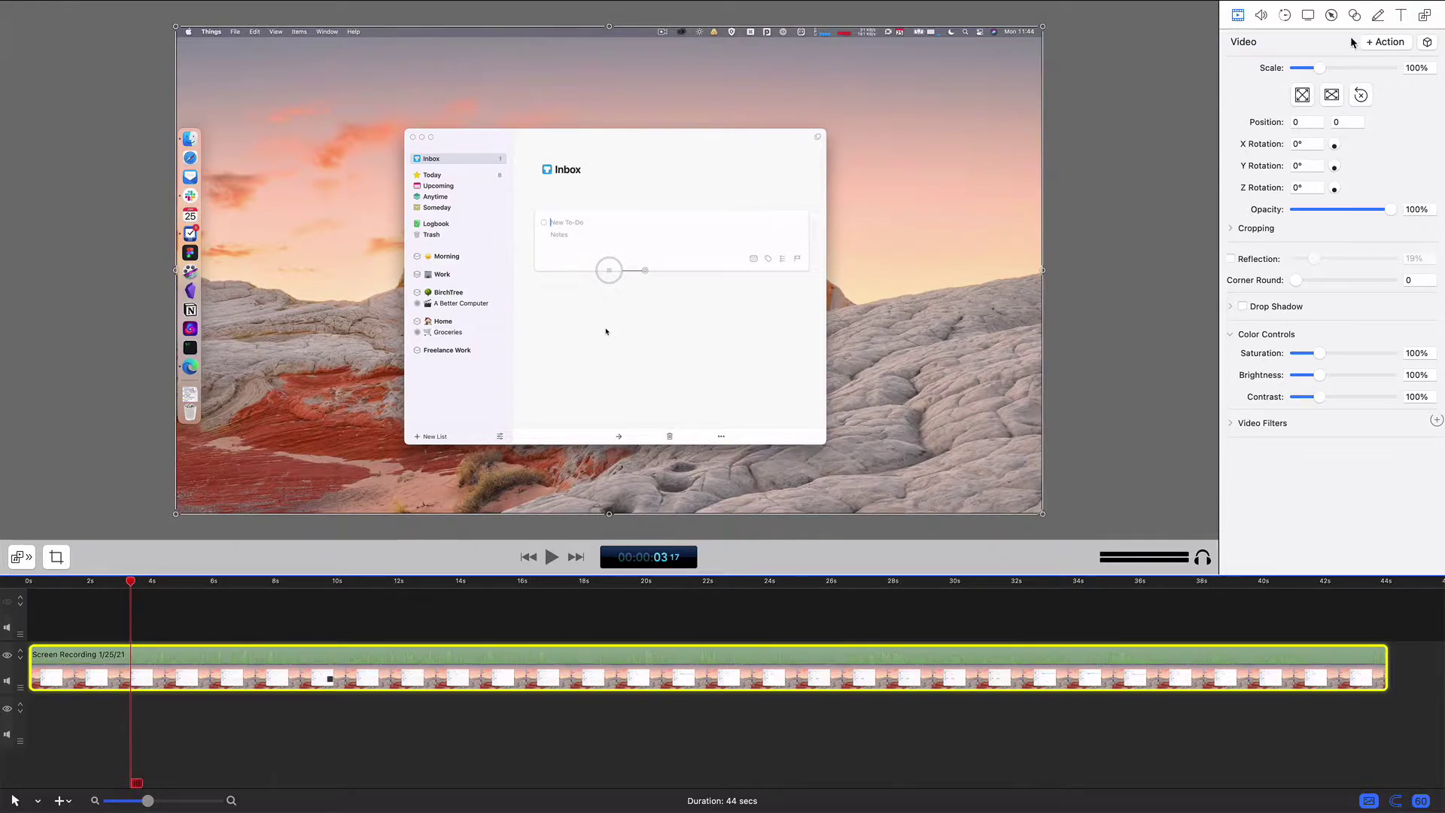
# - Add a video action to the recording clip, preview it, and park the playhead near 3.5 seconds
pyautogui.click(1390, 43)
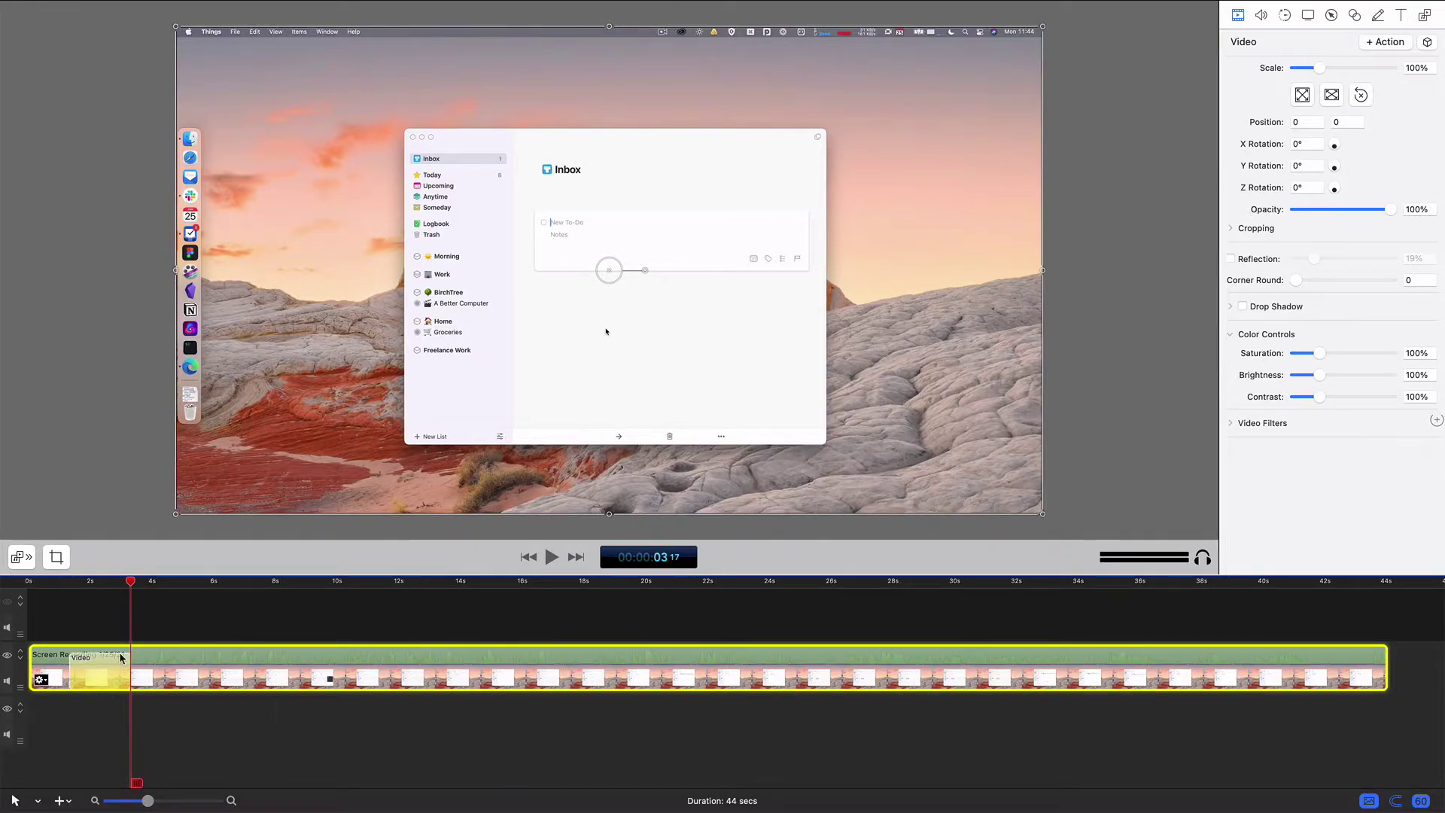
pyautogui.click(69, 582)
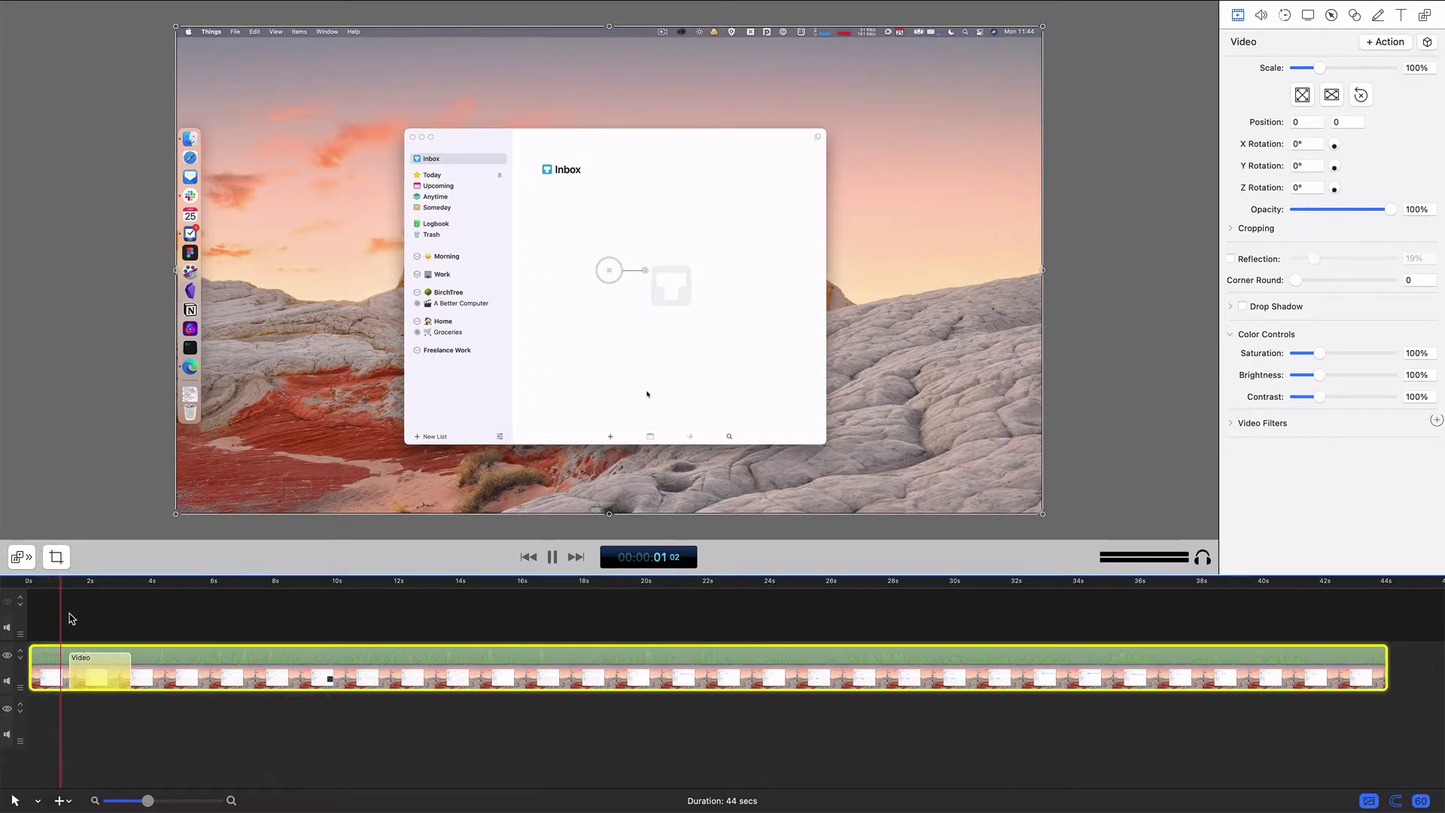
pyautogui.press('space')
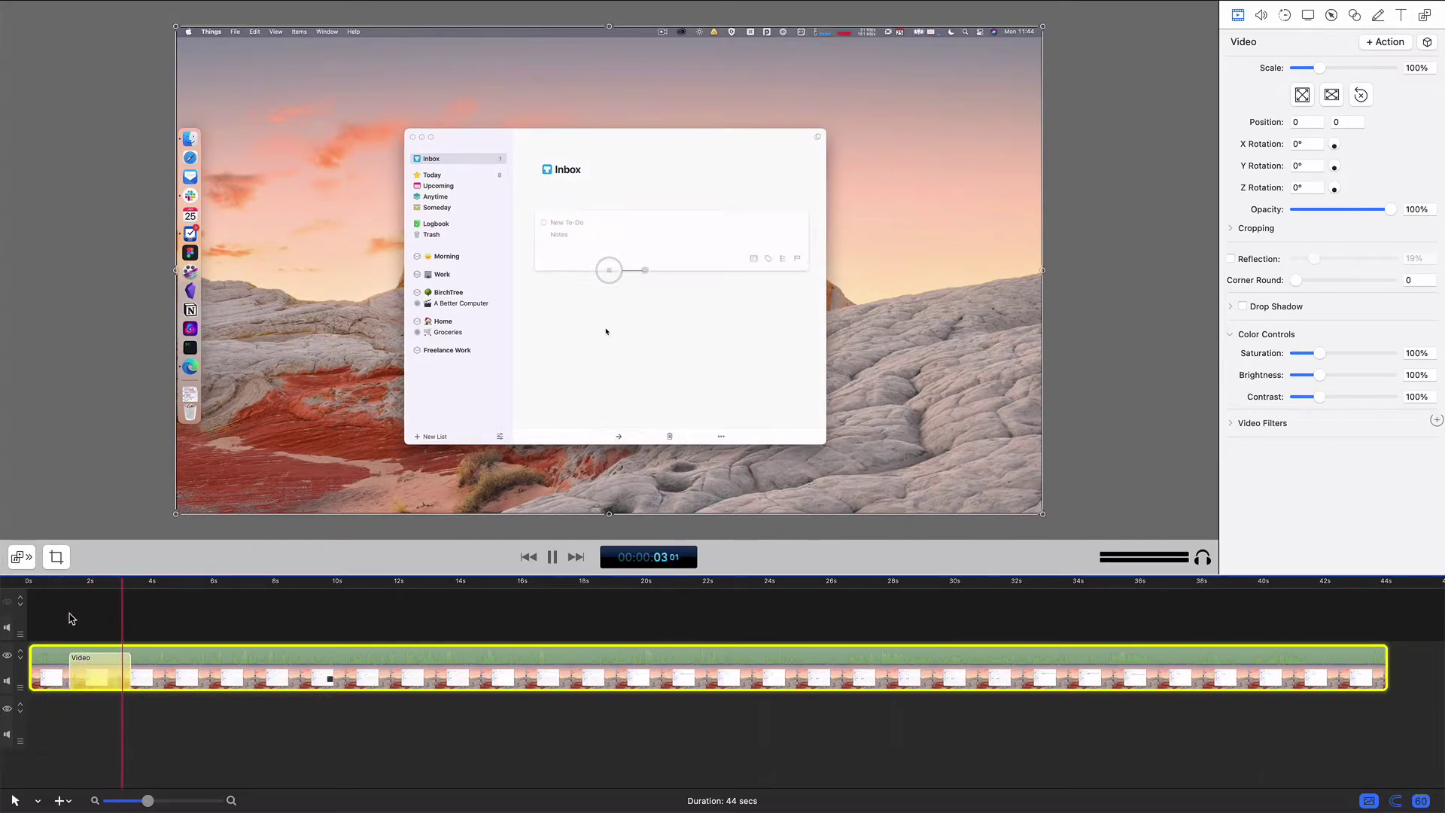
pyautogui.moveTo(119, 587); pyautogui.dragTo(54, 591)
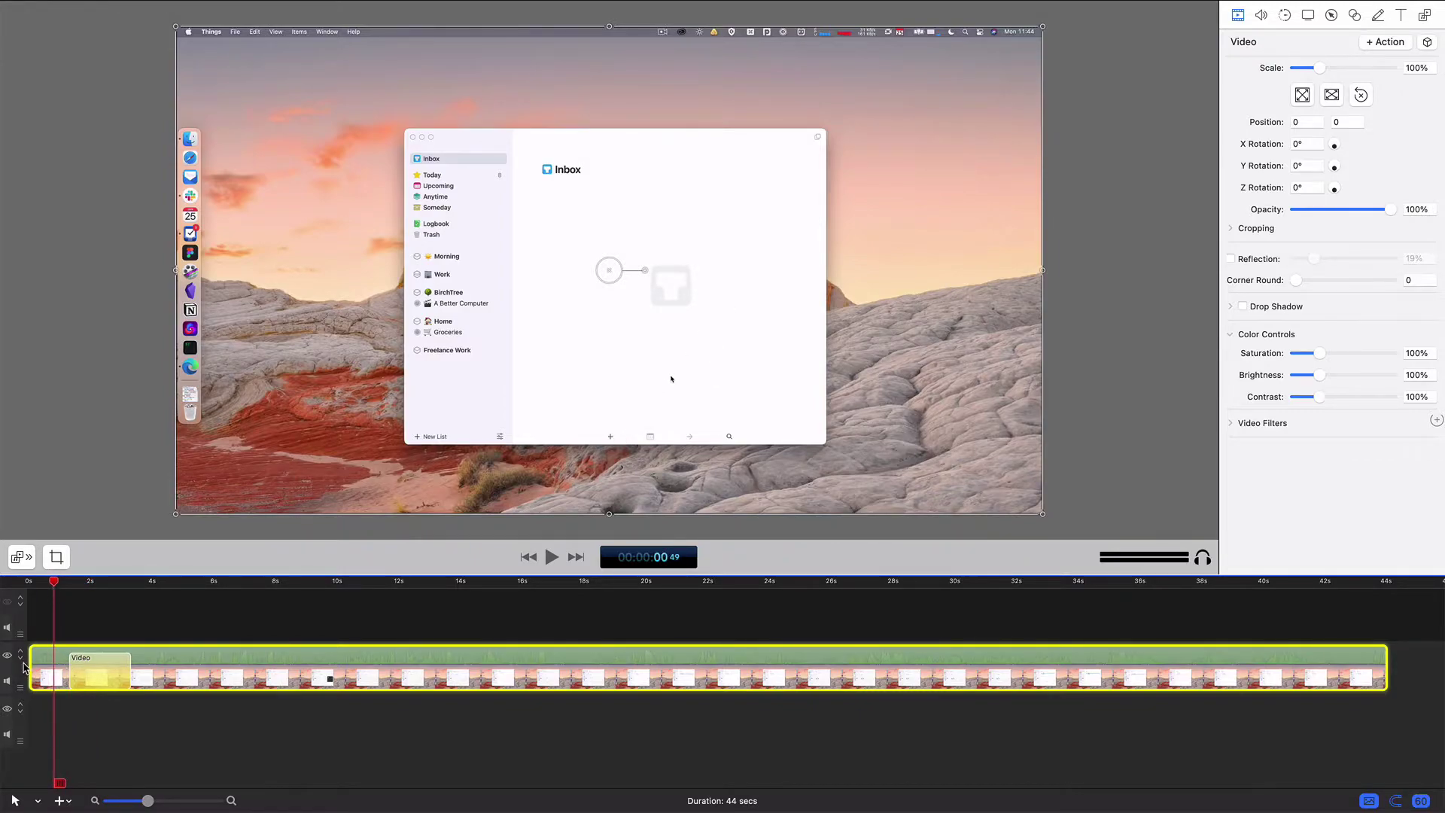
pyautogui.click(155, 586)
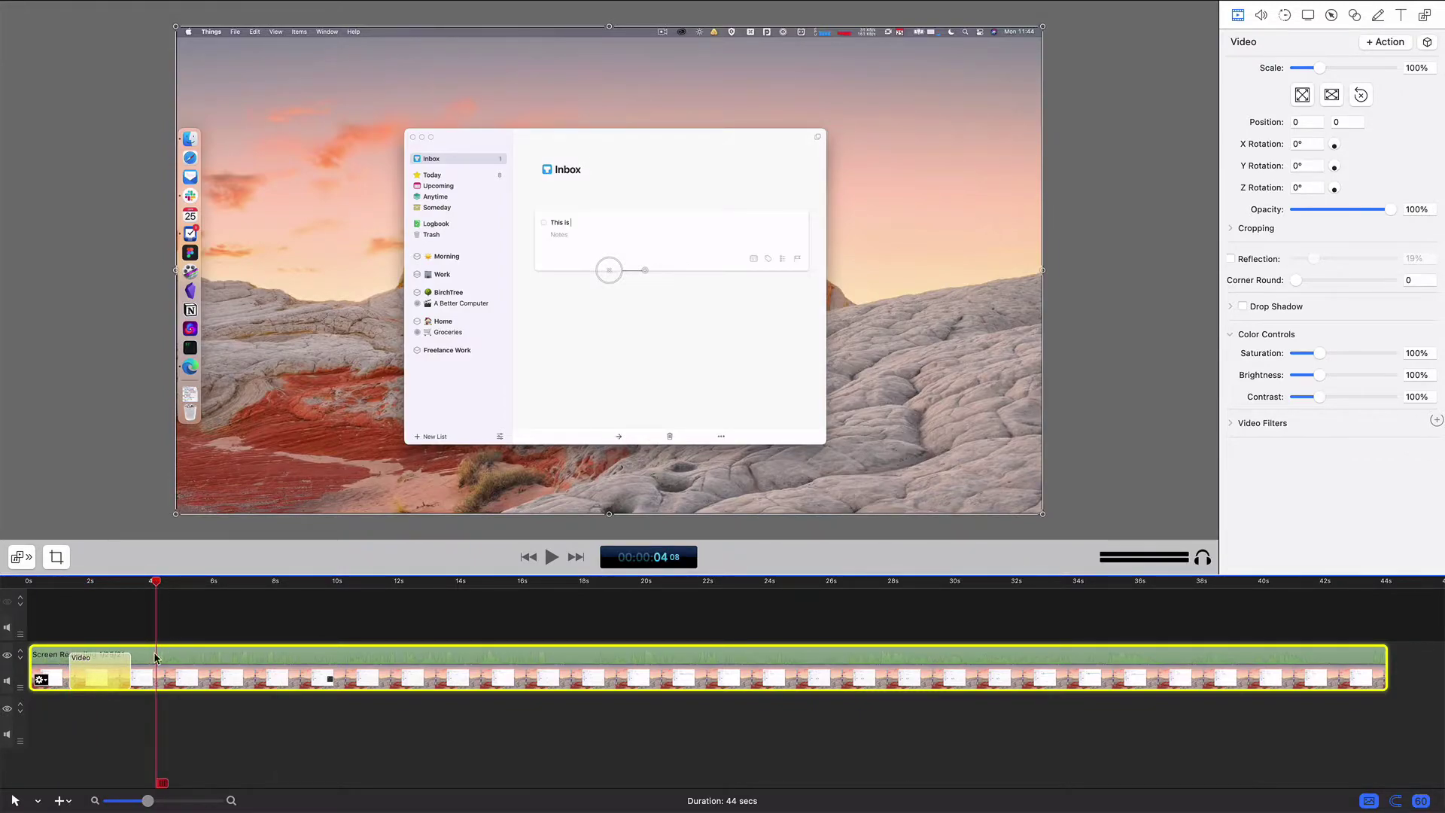
pyautogui.moveTo(156, 586)
pyautogui.mouseDown()
pyautogui.moveTo(116, 586)
pyautogui.moveTo(144, 585)
pyautogui.mouseUp()
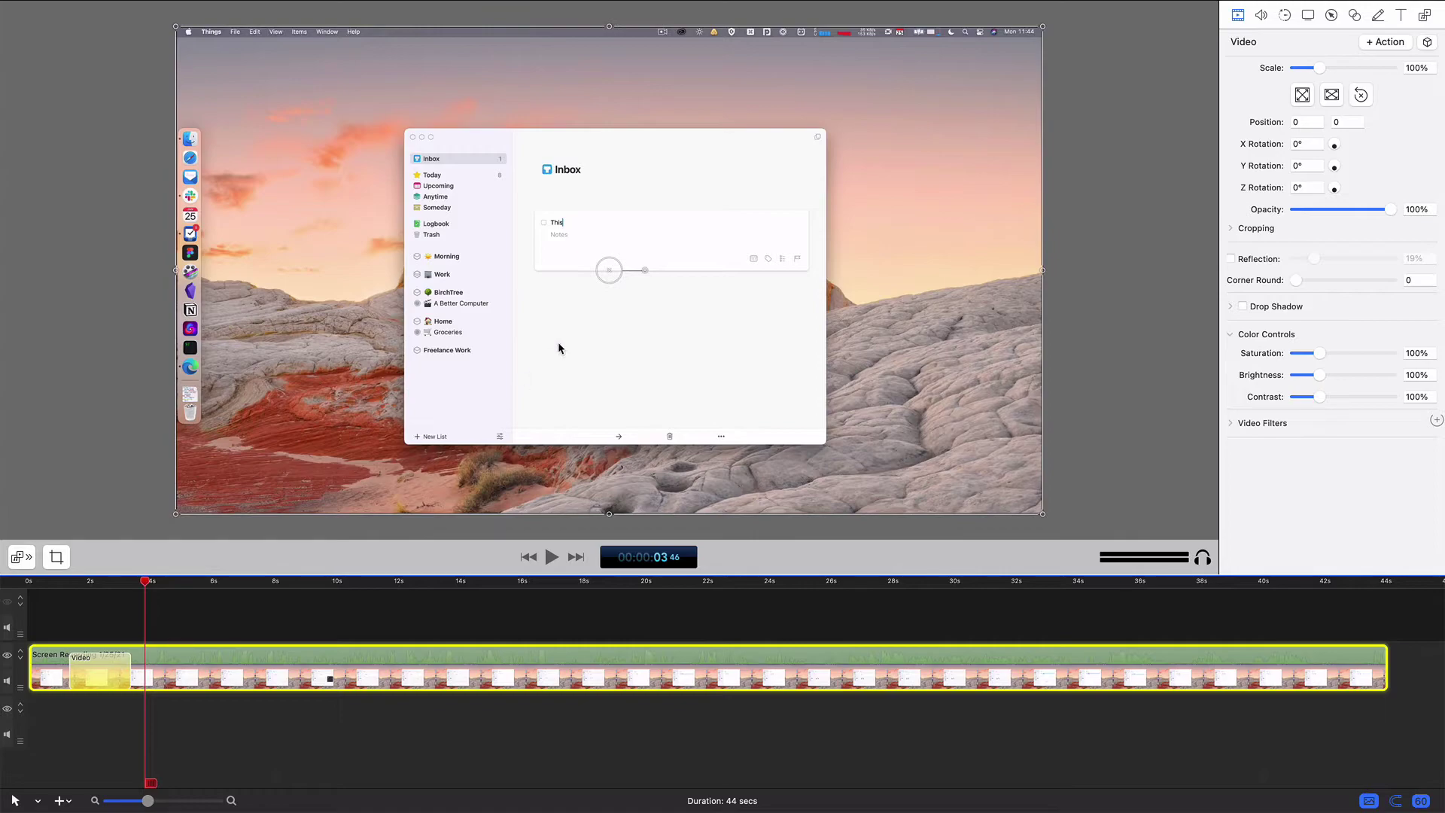
# - Zoom the recording to 216% centred on the new to-do at -337, -168, and preview it
pyautogui.moveTo(1328, 67); pyautogui.dragTo(1324, 67)
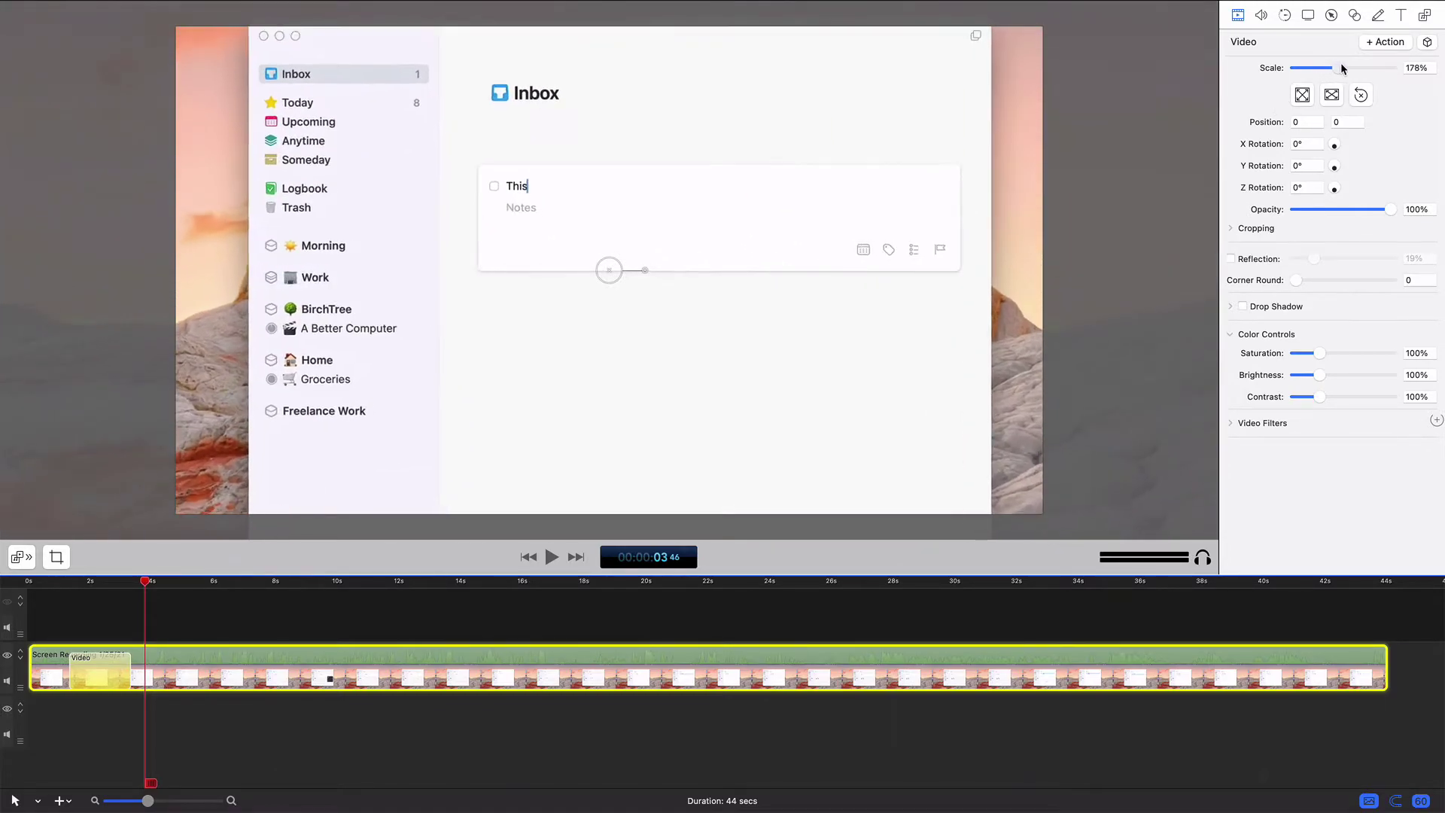
pyautogui.moveTo(1341, 66); pyautogui.dragTo(1349, 66)
pyautogui.moveTo(839, 244); pyautogui.dragTo(771, 283)
pyautogui.click(47, 582)
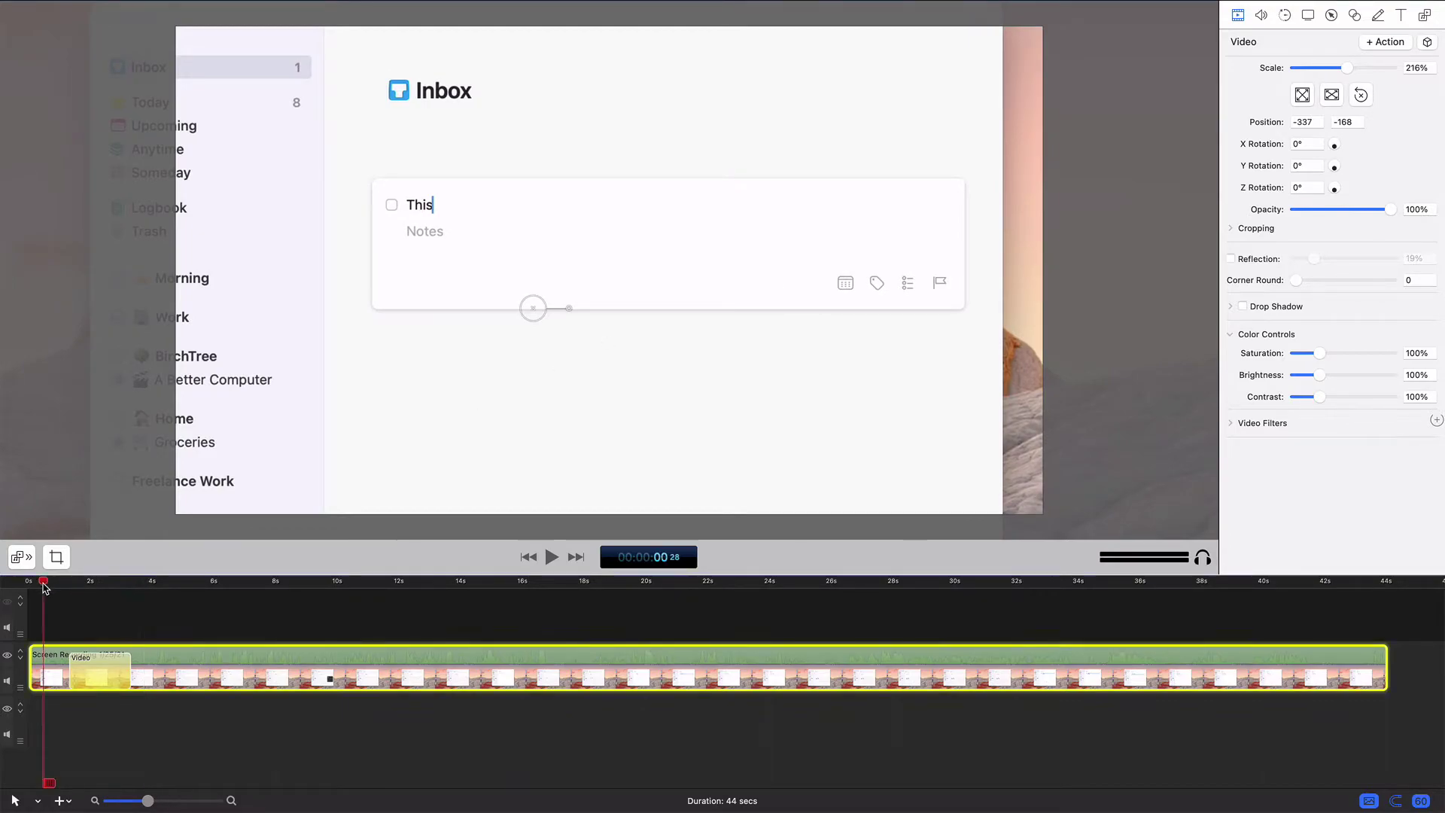
pyautogui.press('space')
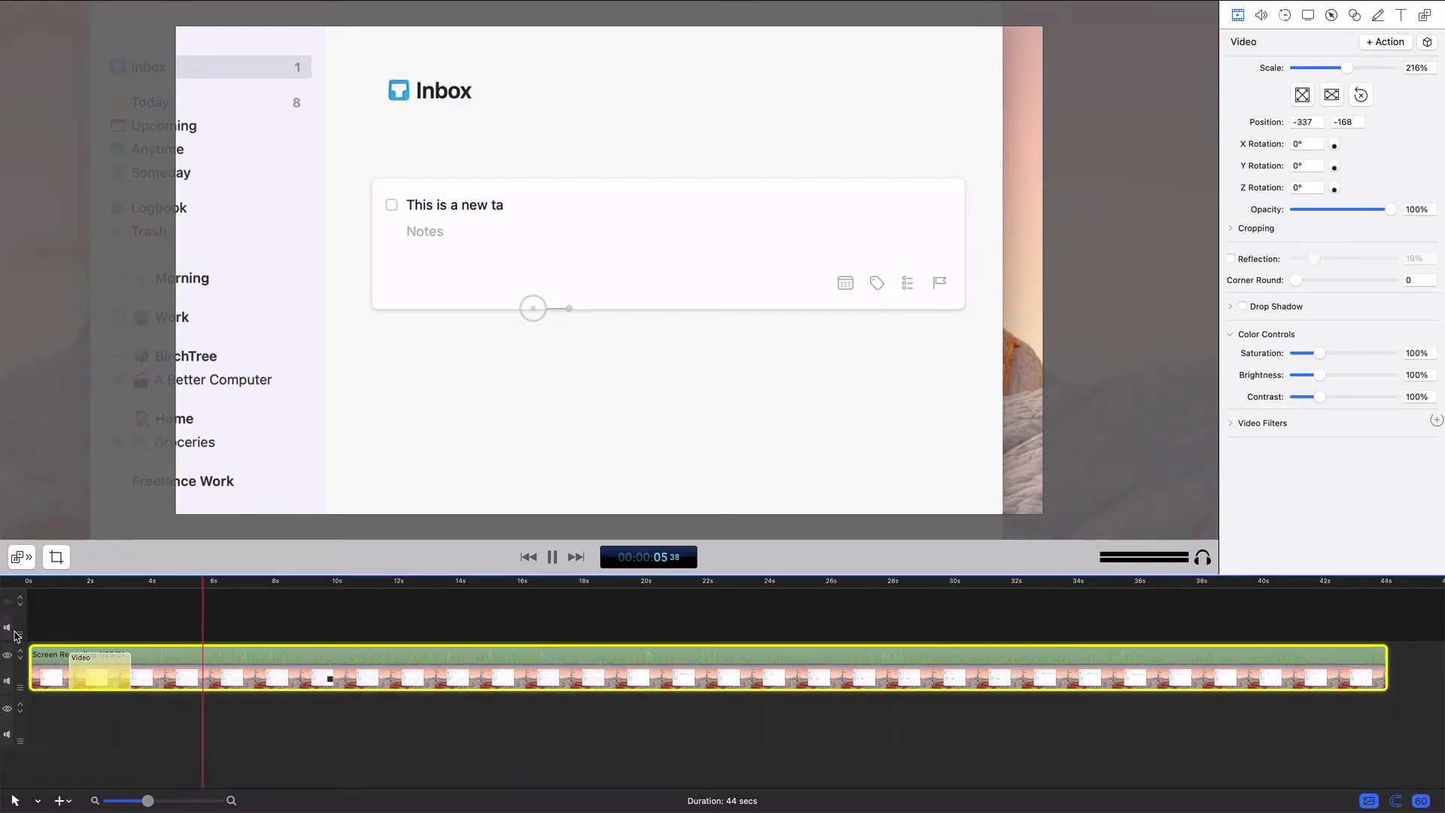
pyautogui.click(43, 582)
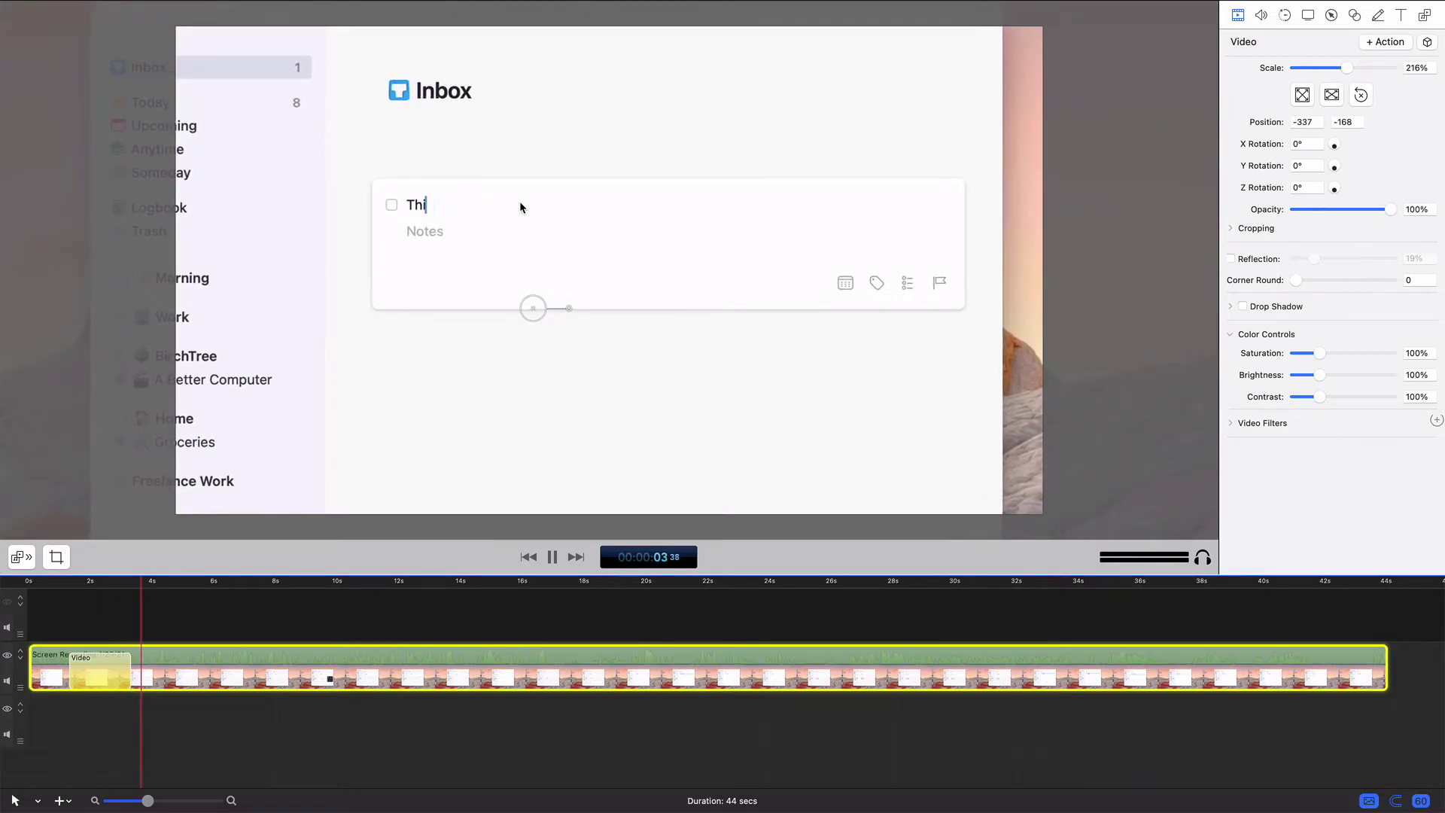
pyautogui.press('space')
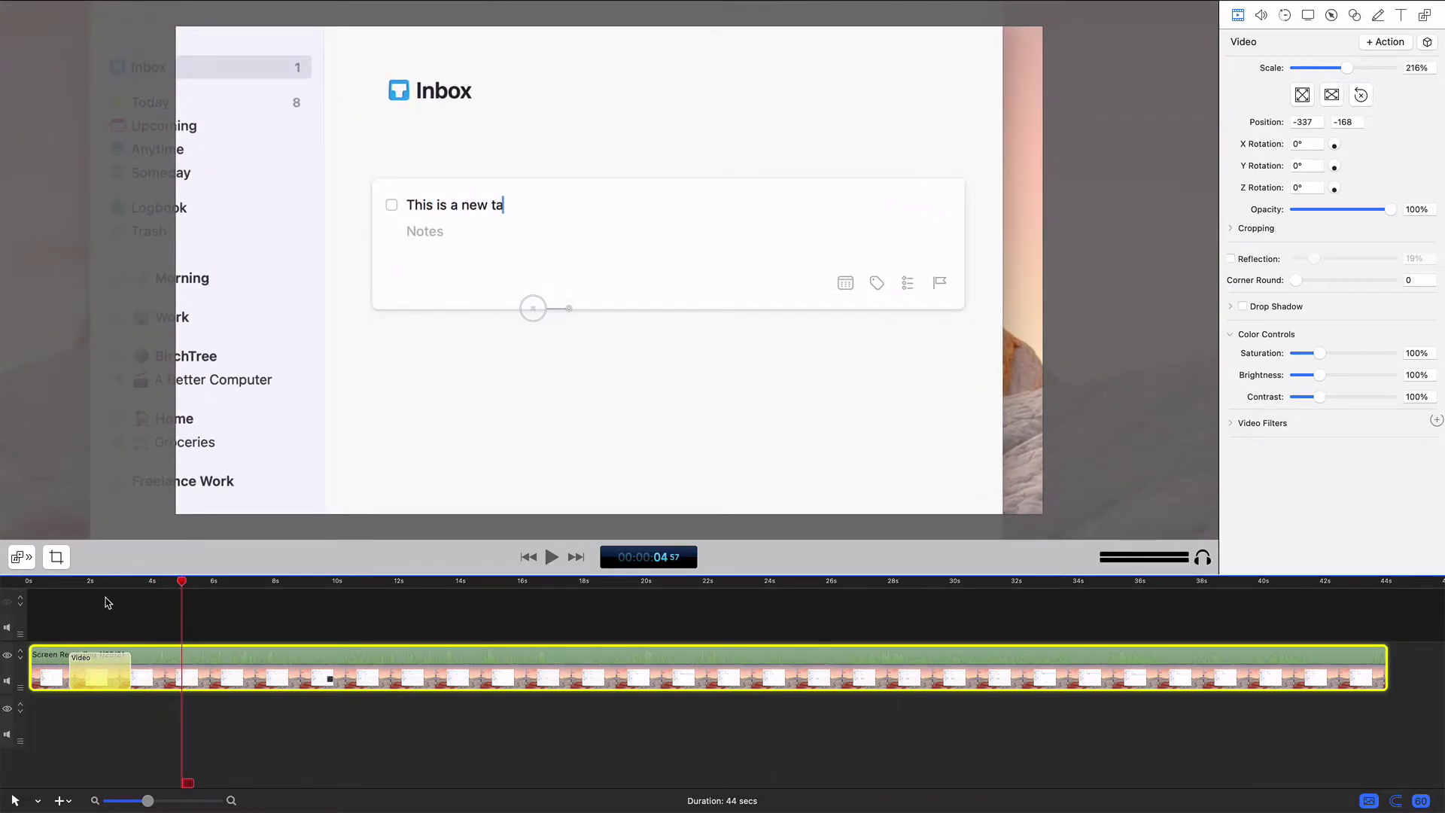
pyautogui.moveTo(118, 586)
pyautogui.mouseDown()
pyautogui.moveTo(141, 585)
pyautogui.moveTo(97, 589)
pyautogui.mouseUp()
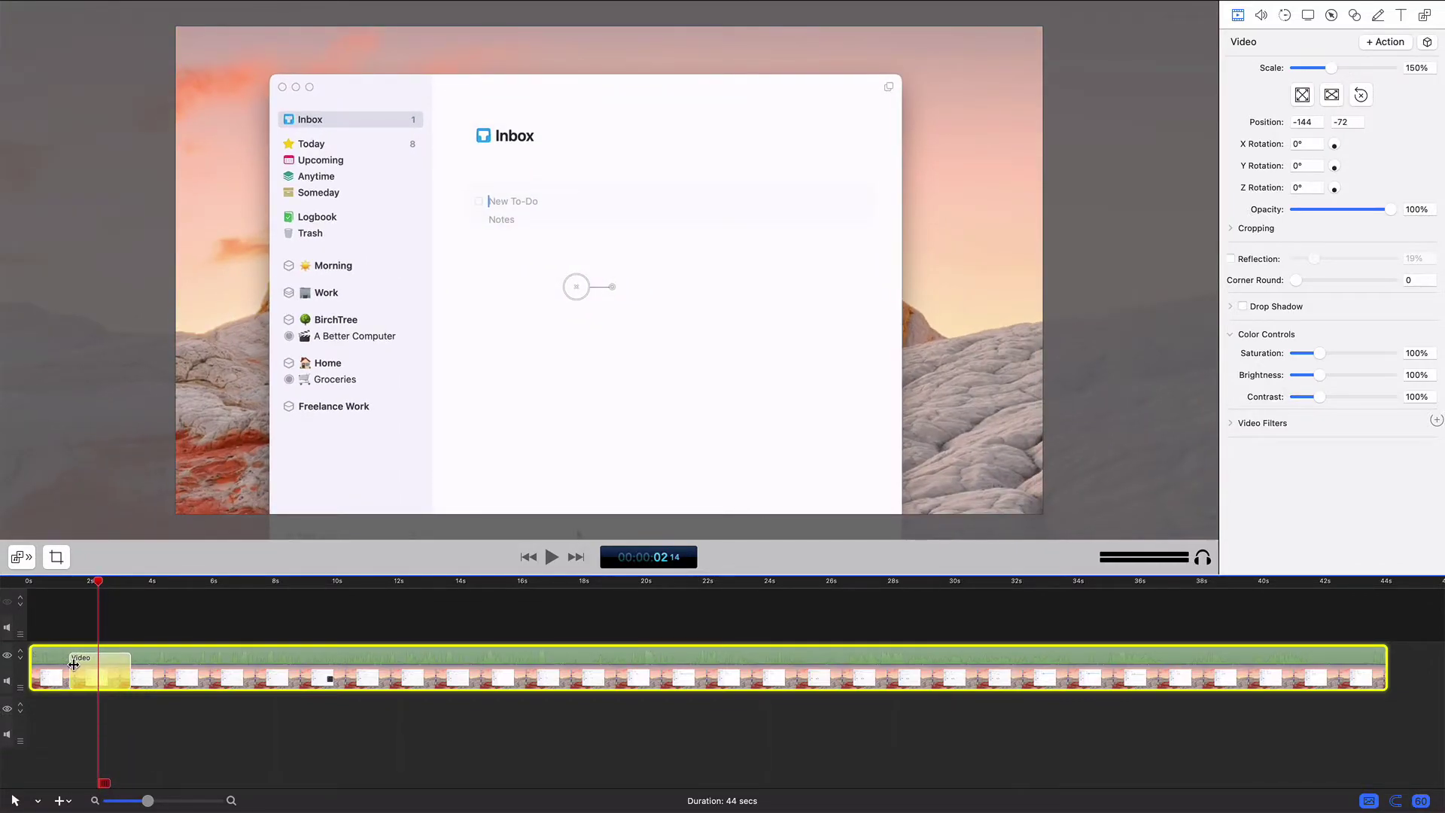
# - Make the zoom action start later and end sooner, previewing the tighter timing
pyautogui.moveTo(73, 664); pyautogui.dragTo(88, 667)
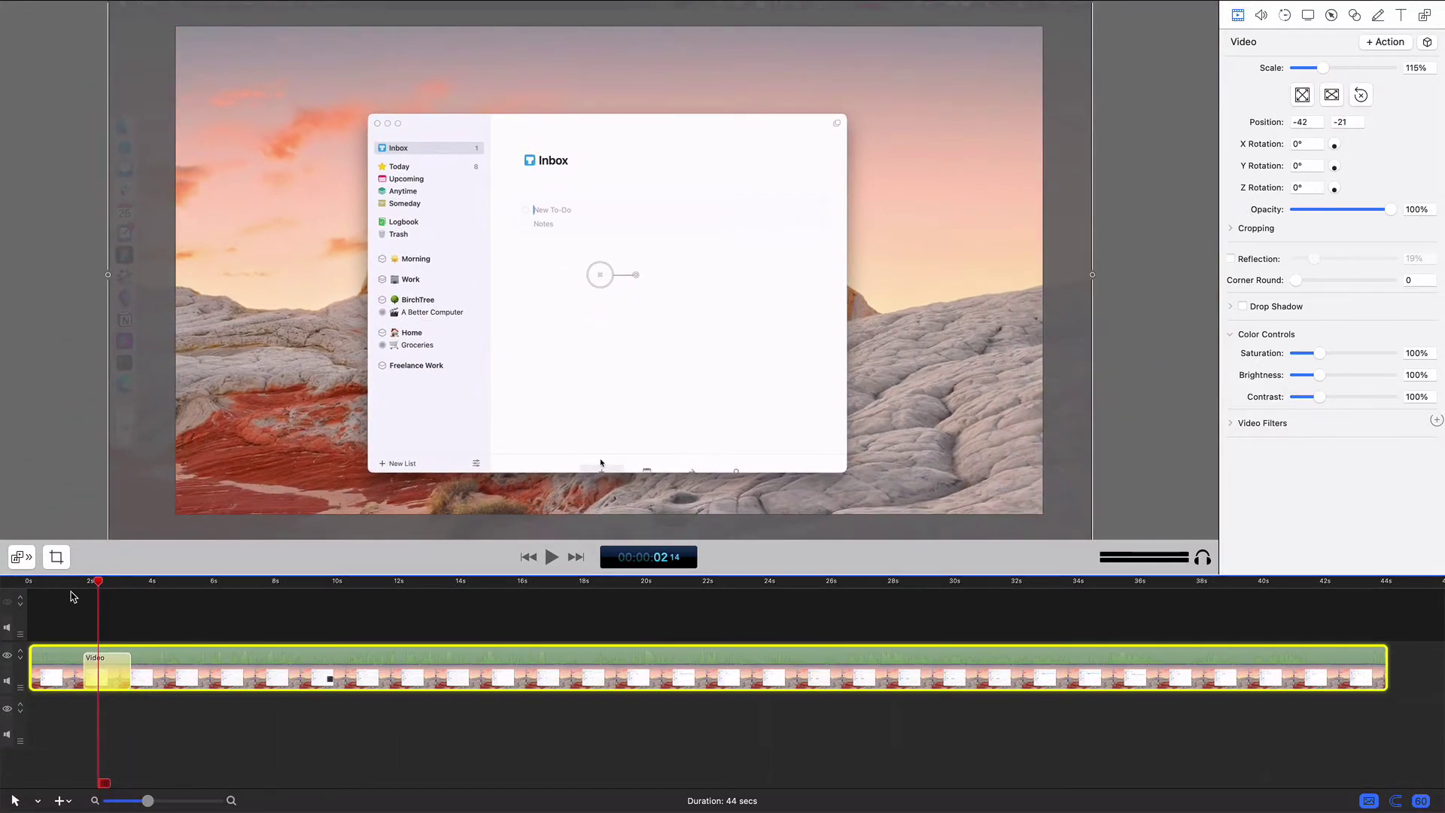
pyautogui.press('space')
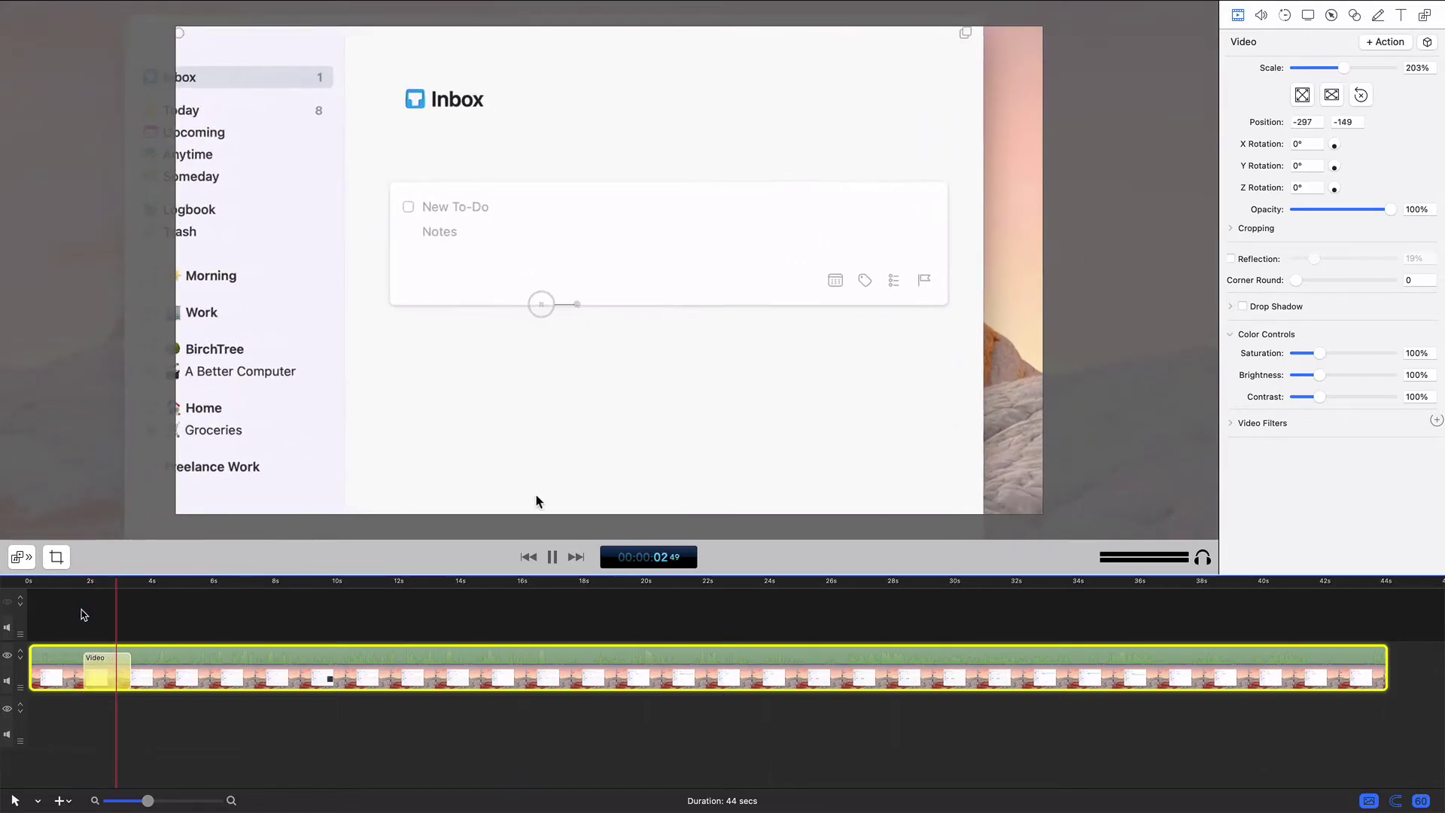
pyautogui.press('space')
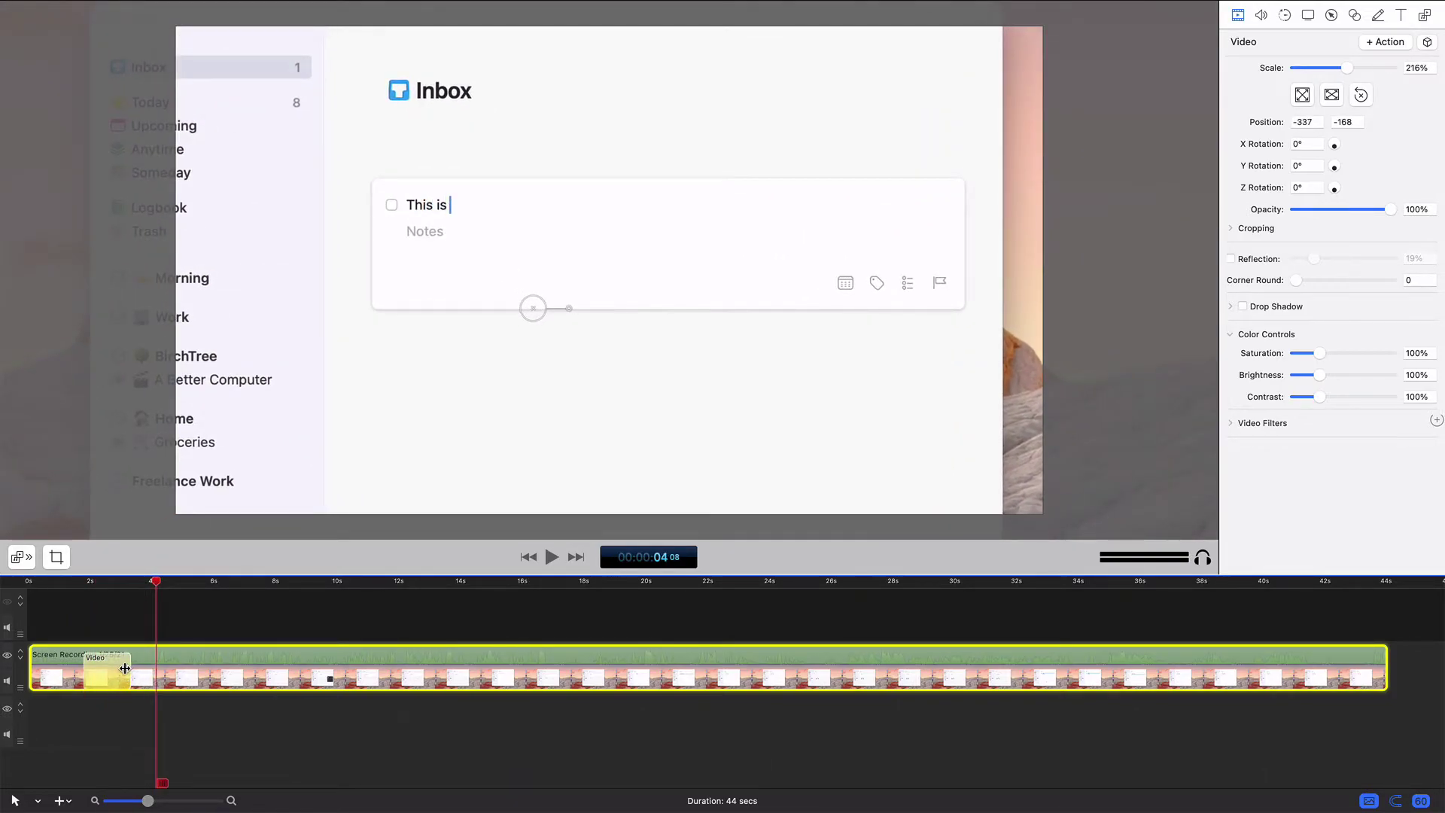
pyautogui.moveTo(125, 668); pyautogui.dragTo(114, 668)
pyautogui.click(67, 584)
pyautogui.press('space')
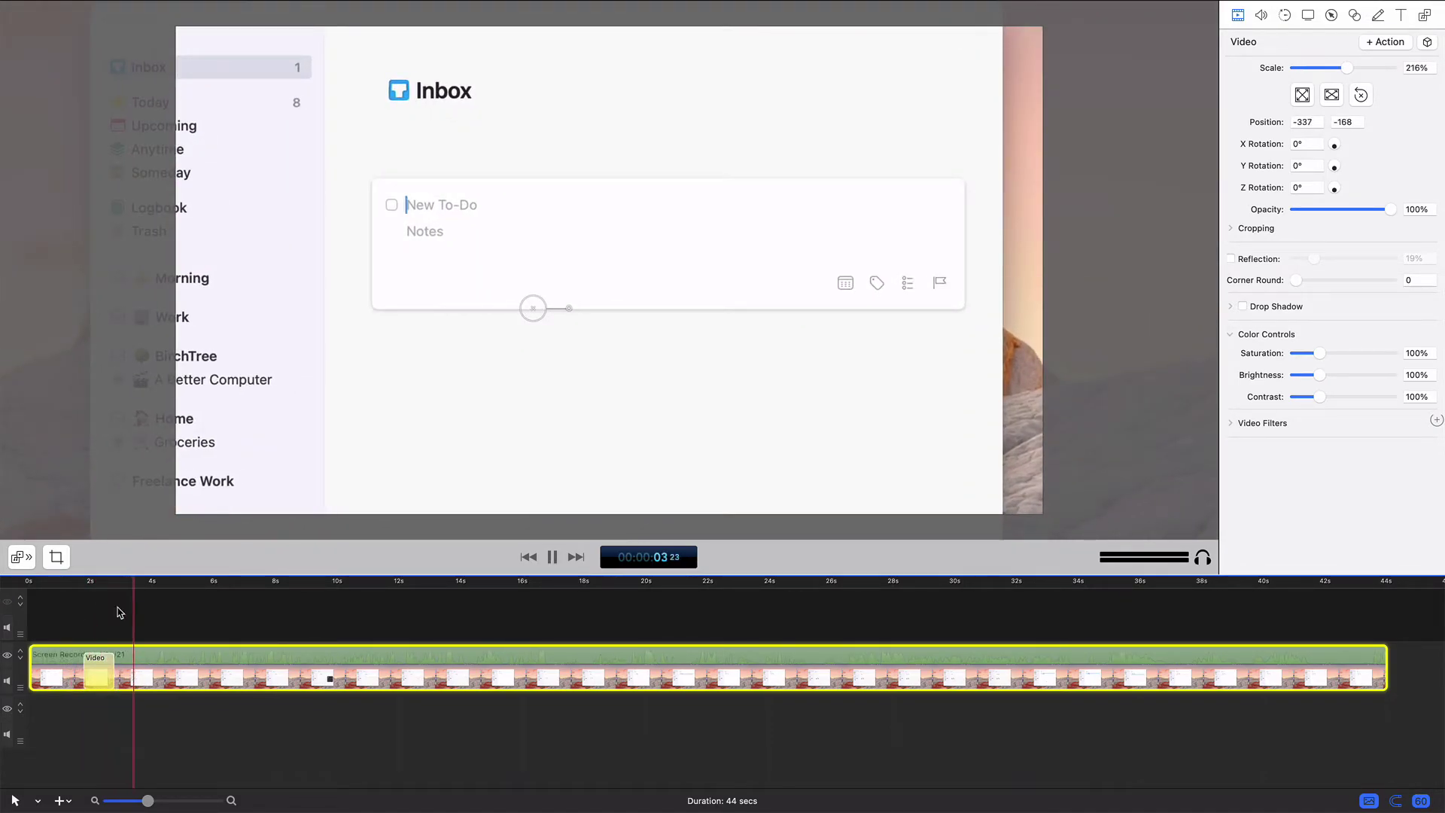
pyautogui.press('space')
# - Try the Linear easing curve on the zoom action and preview it
pyautogui.rightClick(99, 676)
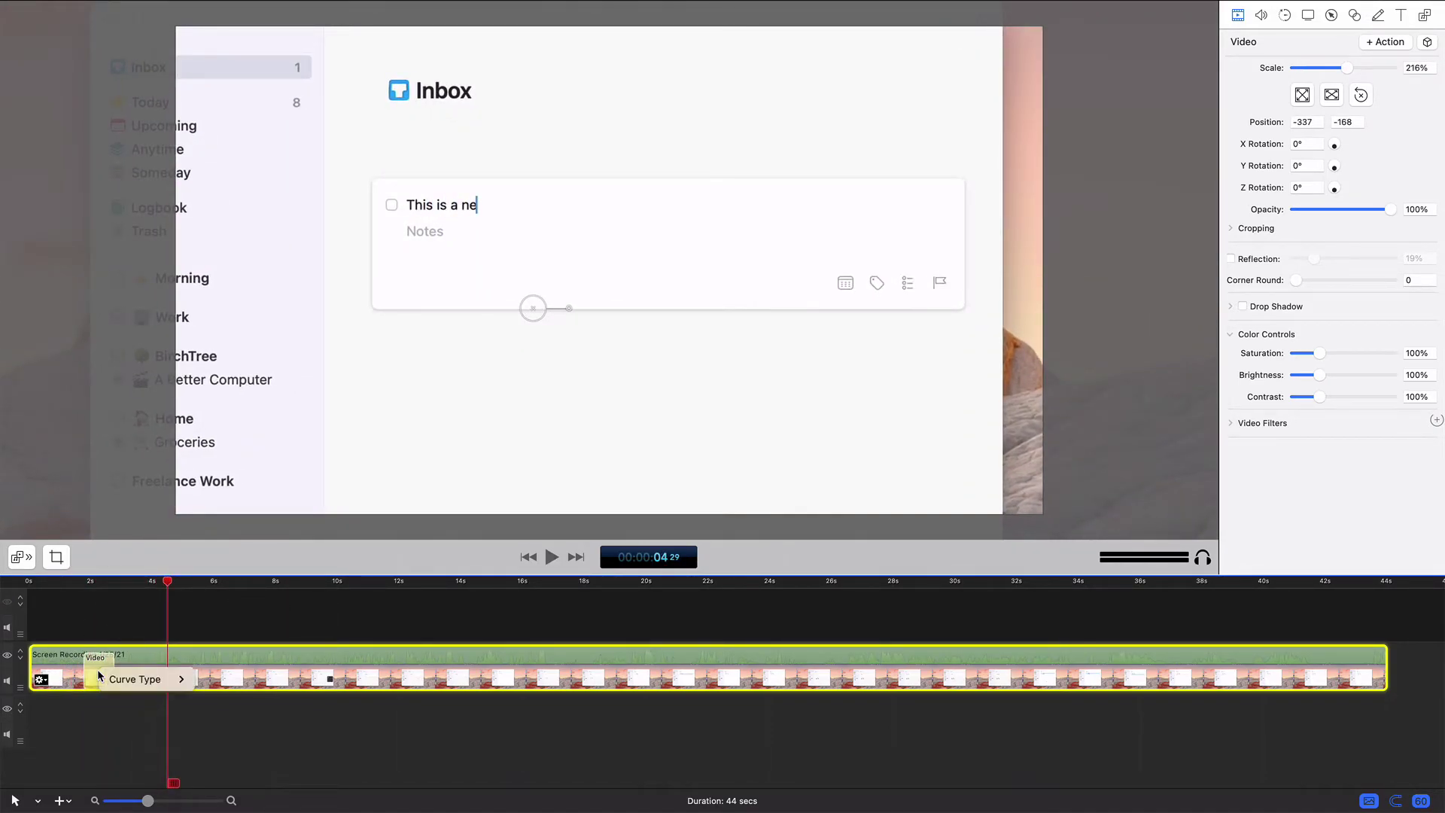
pyautogui.moveTo(157, 682)
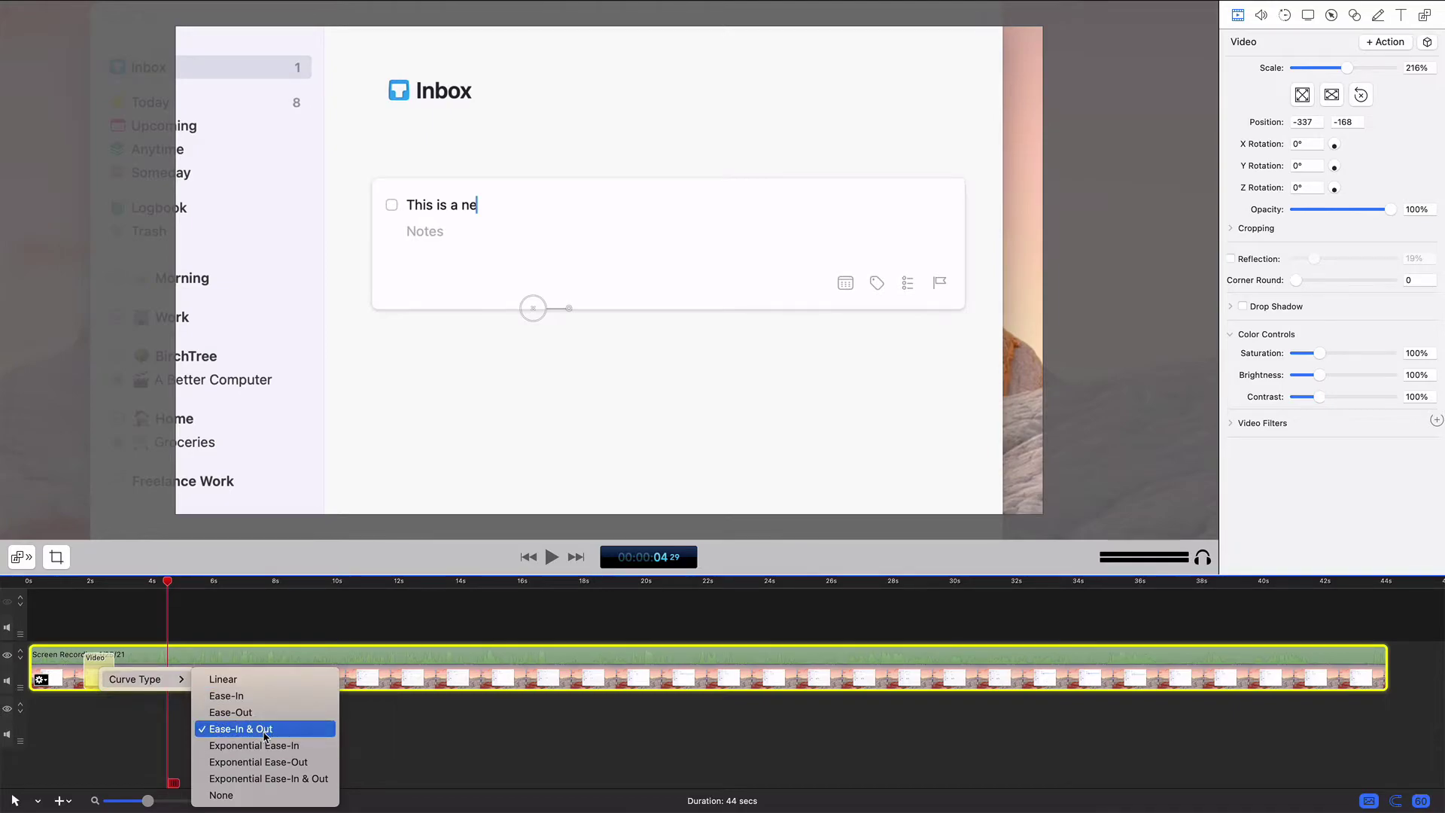
pyautogui.click(253, 681)
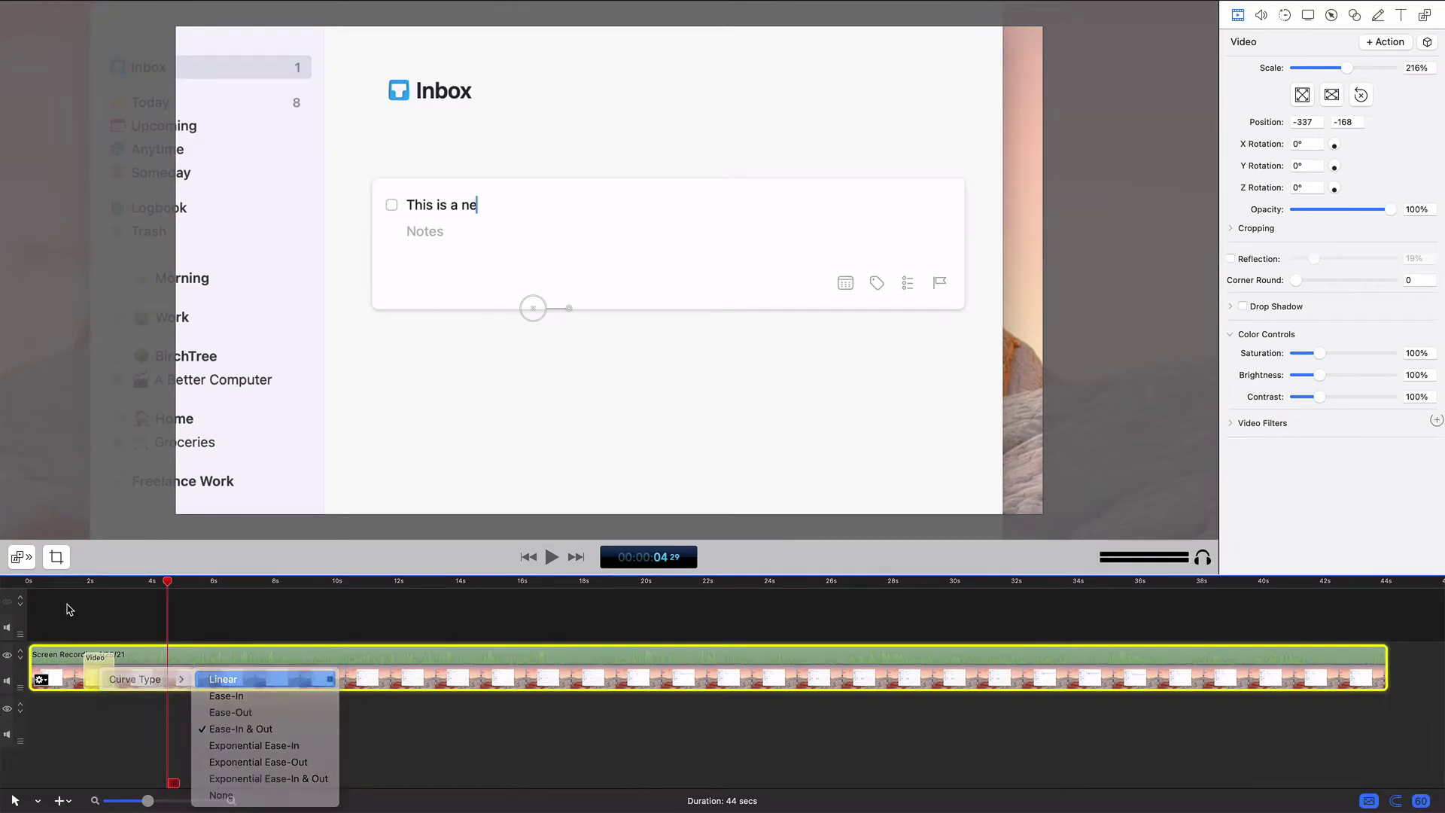
pyautogui.click(77, 589)
pyautogui.press('space')
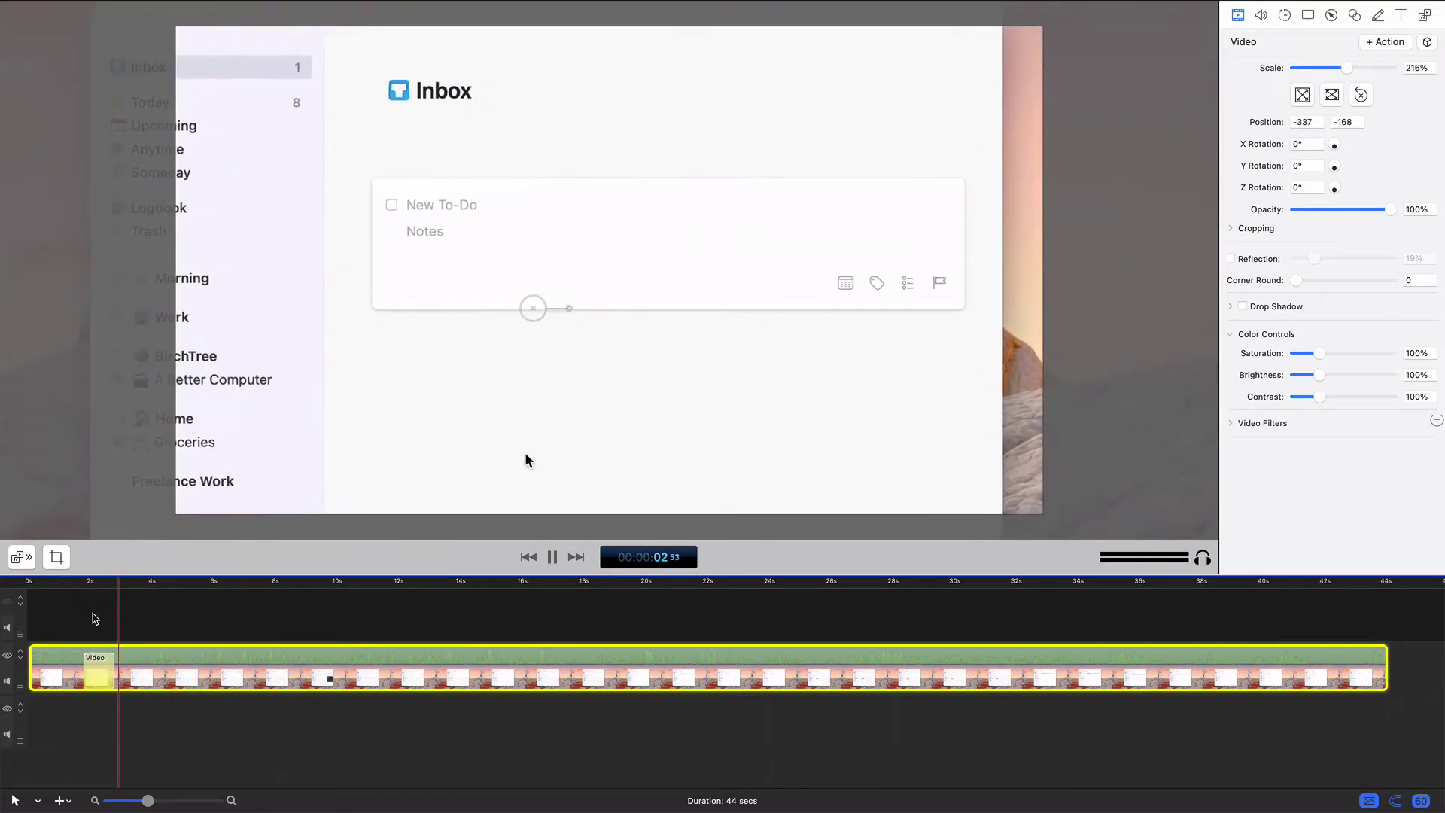
pyautogui.press('space')
# - Try Exponential Ease-Out easing on the zoom and replay it twice
pyautogui.rightClick(102, 663)
pyautogui.moveTo(129, 672)
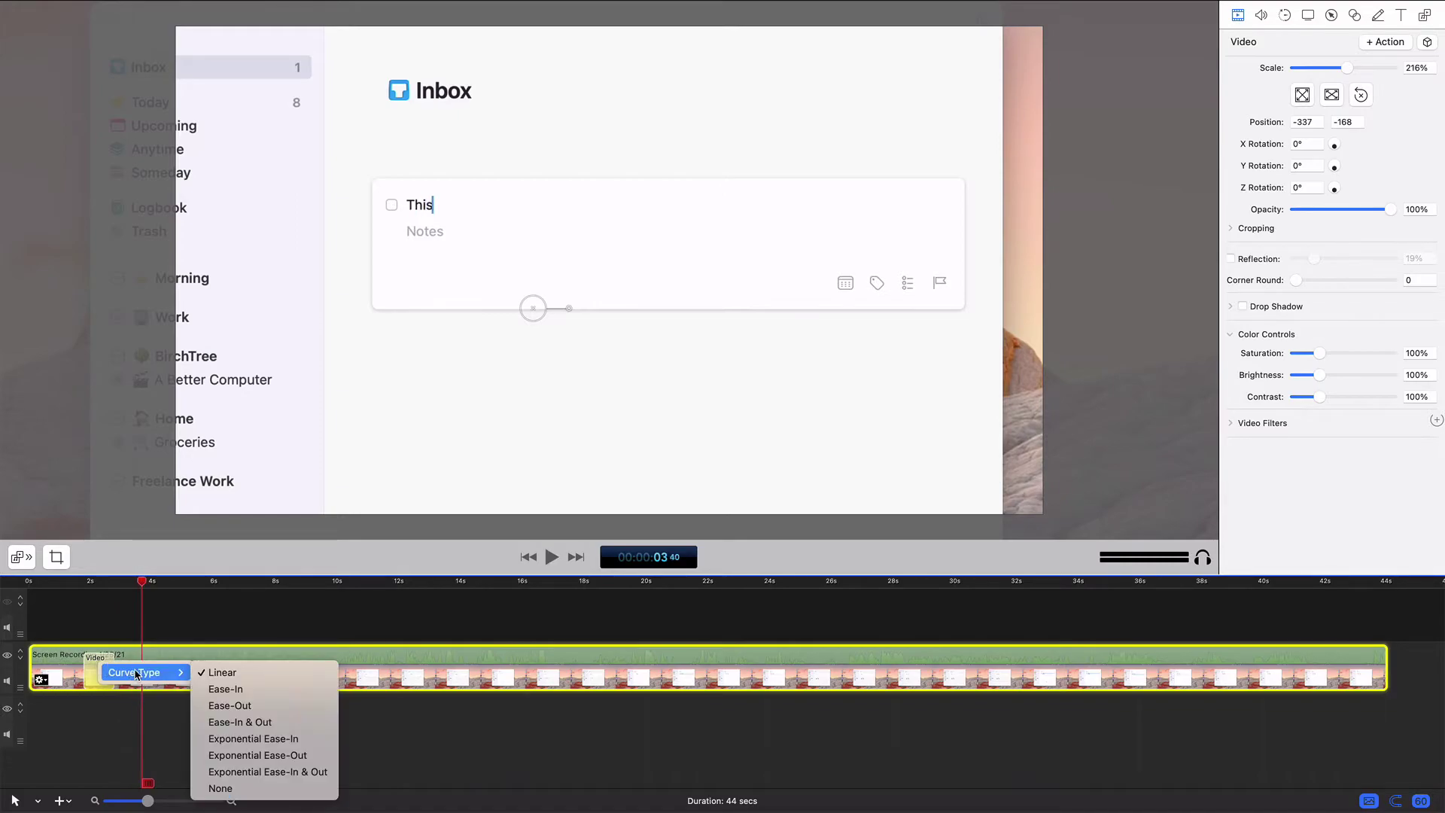
pyautogui.click(237, 755)
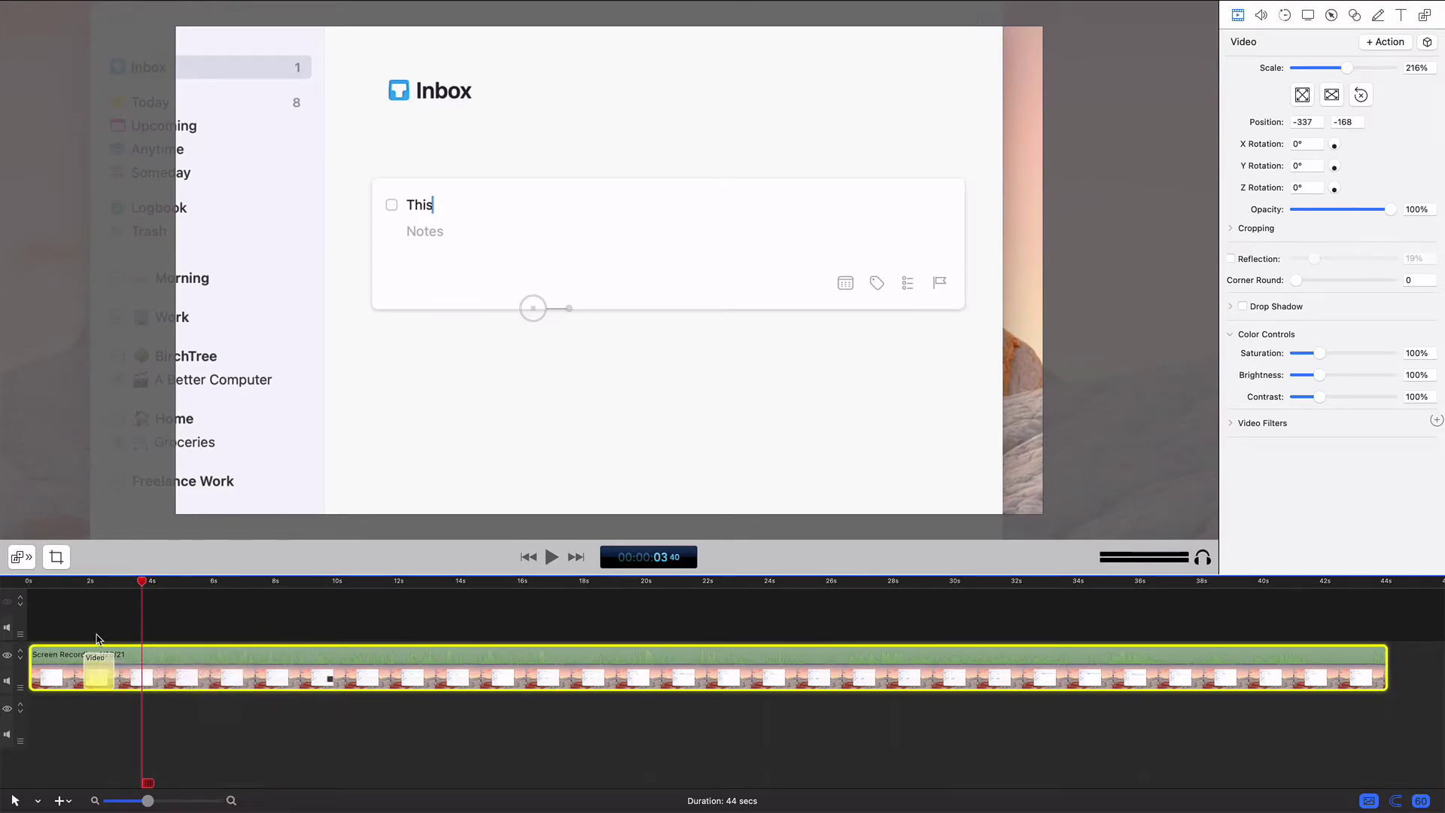
pyautogui.click(70, 591)
pyautogui.press('space')
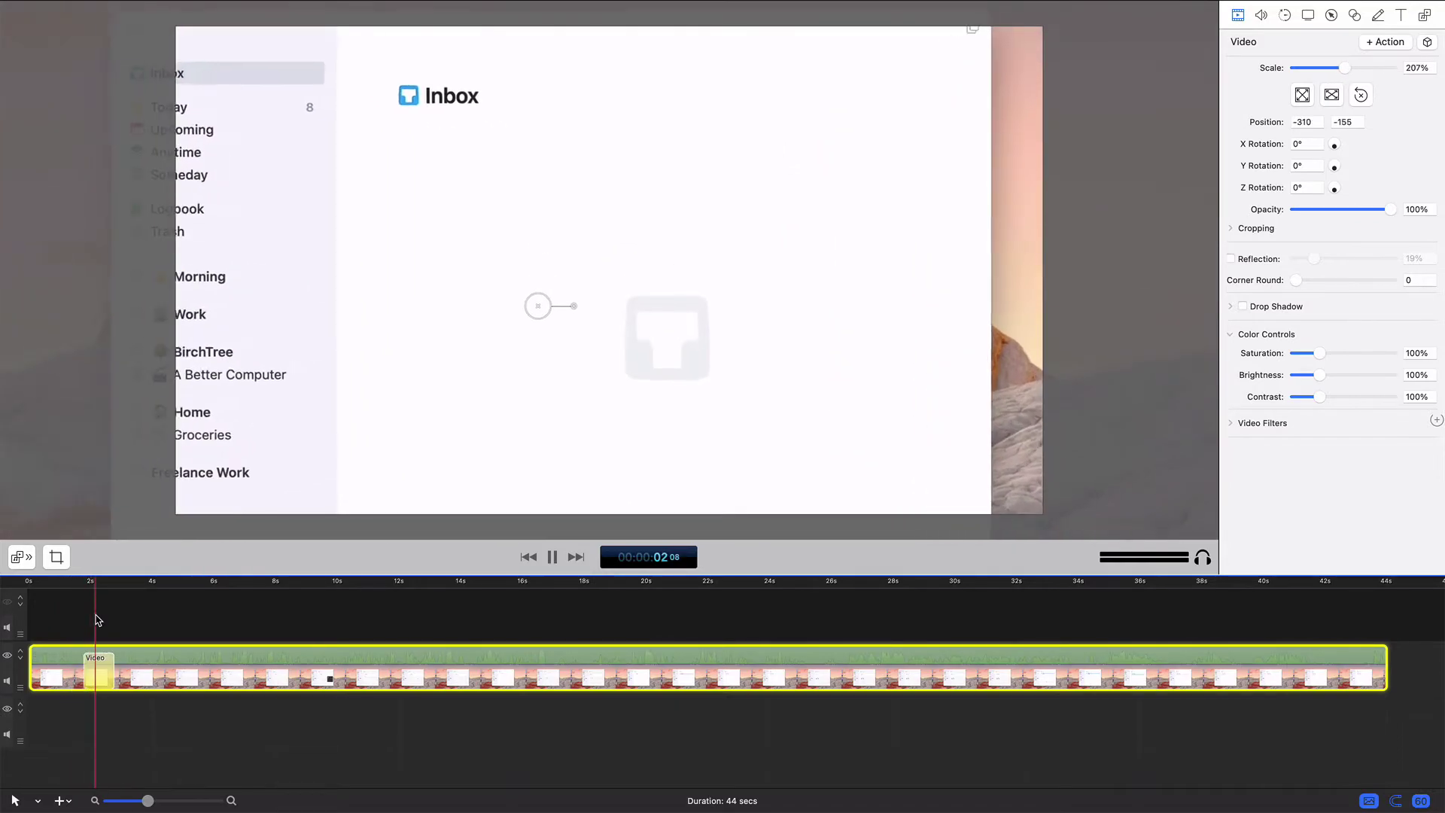
pyautogui.press('space')
pyautogui.click(78, 588)
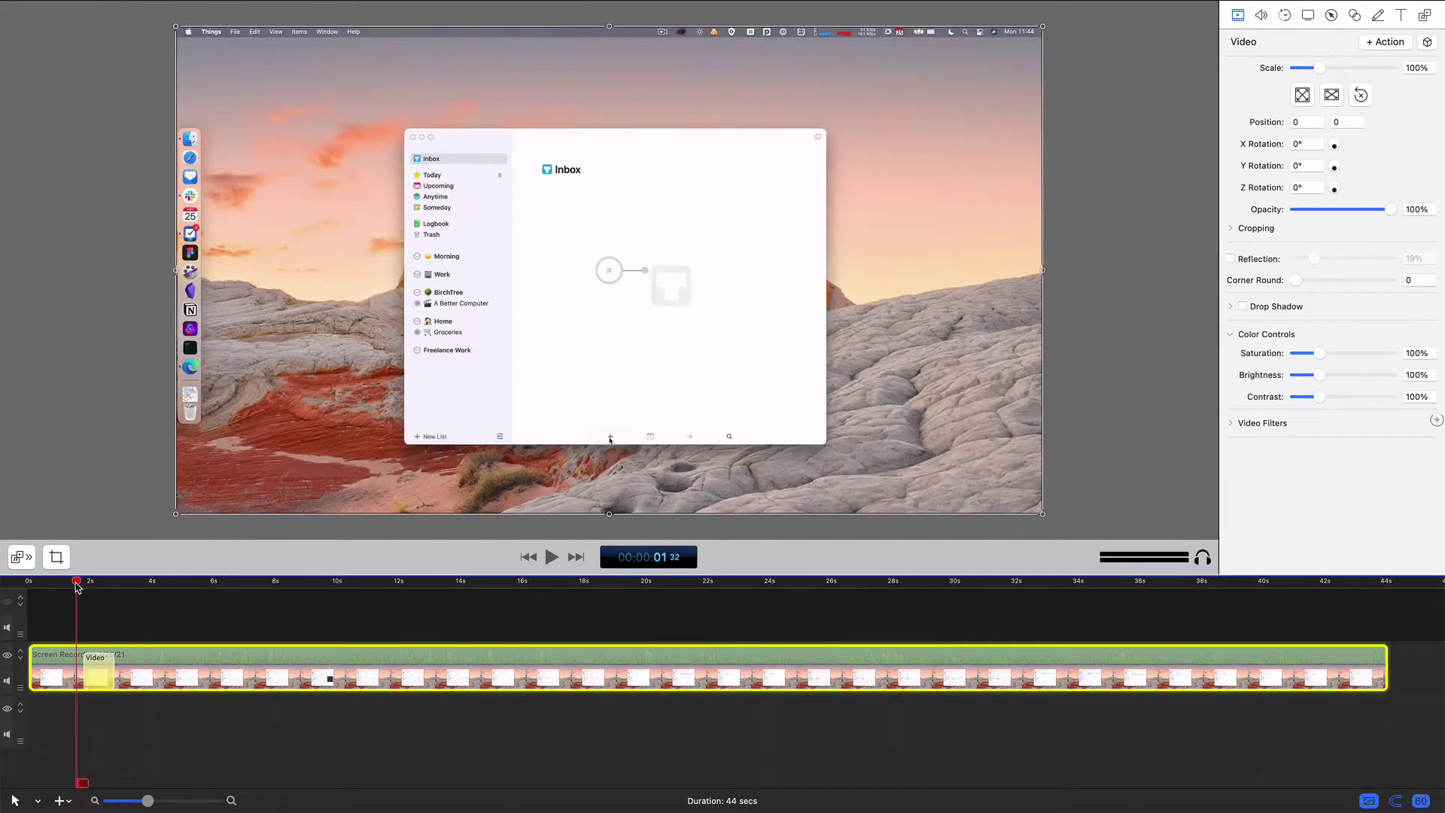
pyautogui.press('space')
pyautogui.press('space')
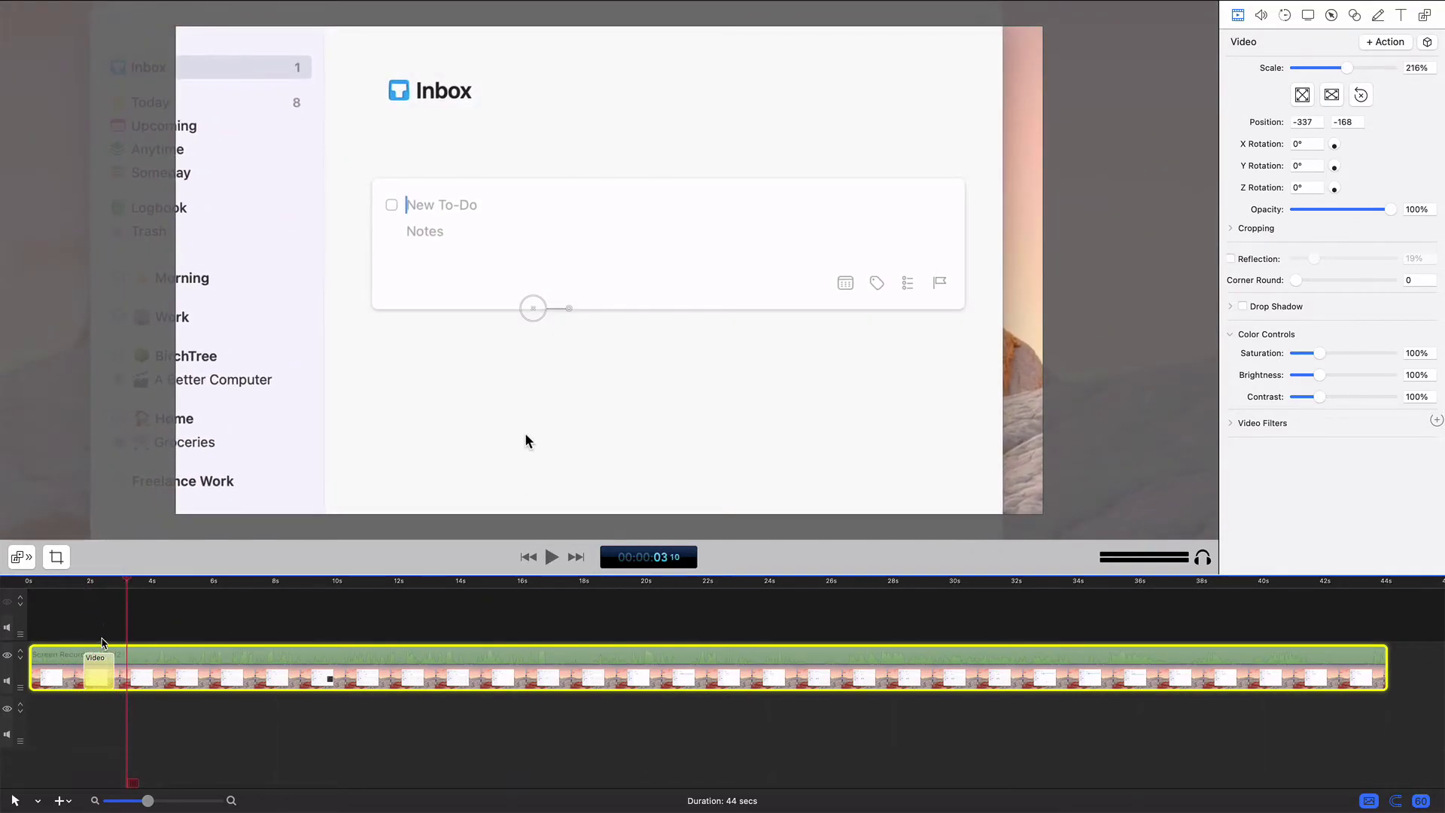
# - Restore Ease-In & Out easing on the zoom and play it back
pyautogui.rightClick(97, 673)
pyautogui.moveTo(151, 677)
pyautogui.click(226, 727)
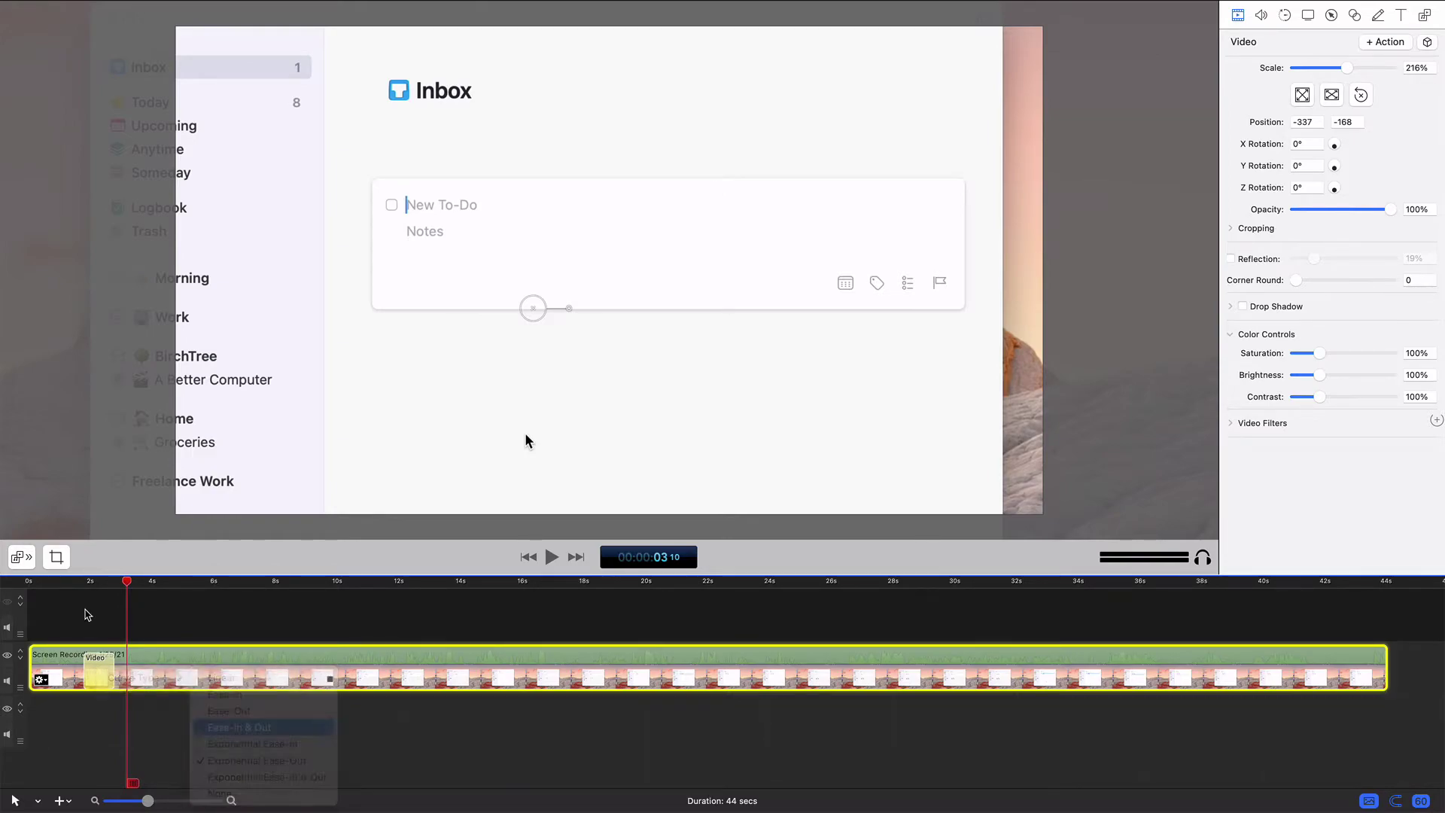
pyautogui.click(76, 588)
pyautogui.press('space')
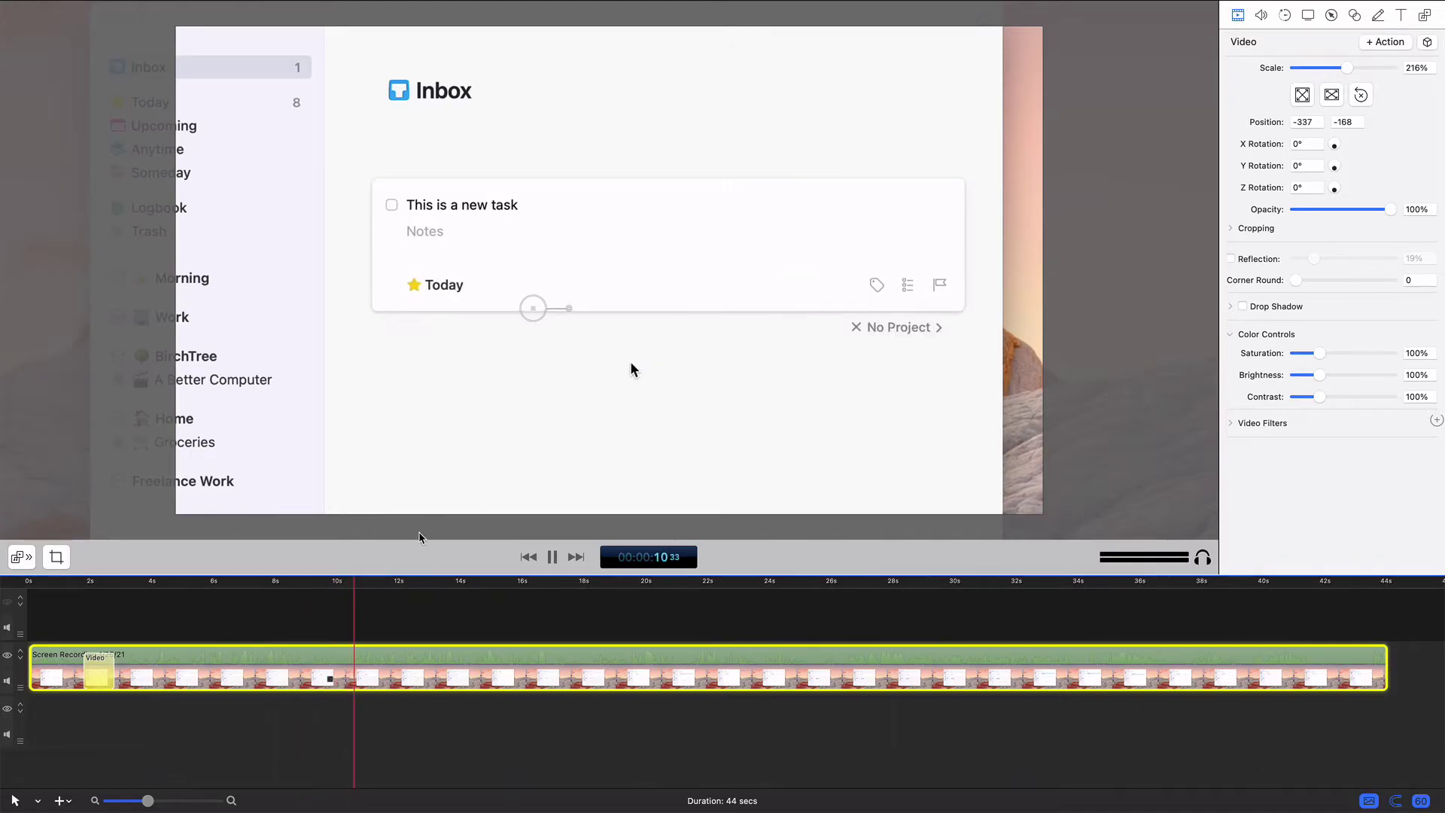
# - At about 14 seconds, add a video action with Scale 100% and position 0, 0, then preview the zoom-out
pyautogui.moveTo(360, 585); pyautogui.dragTo(492, 586)
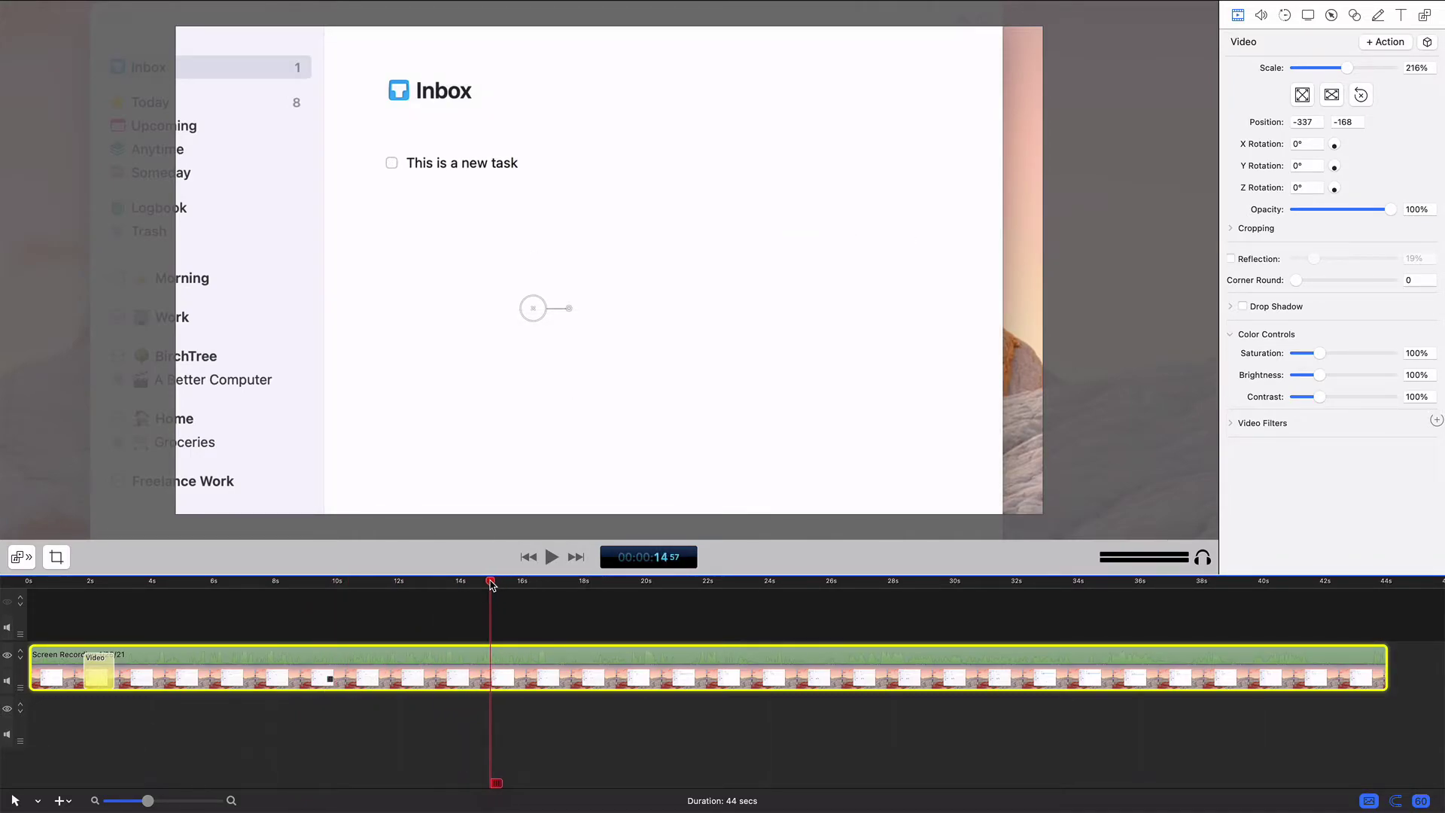
pyautogui.click(1384, 43)
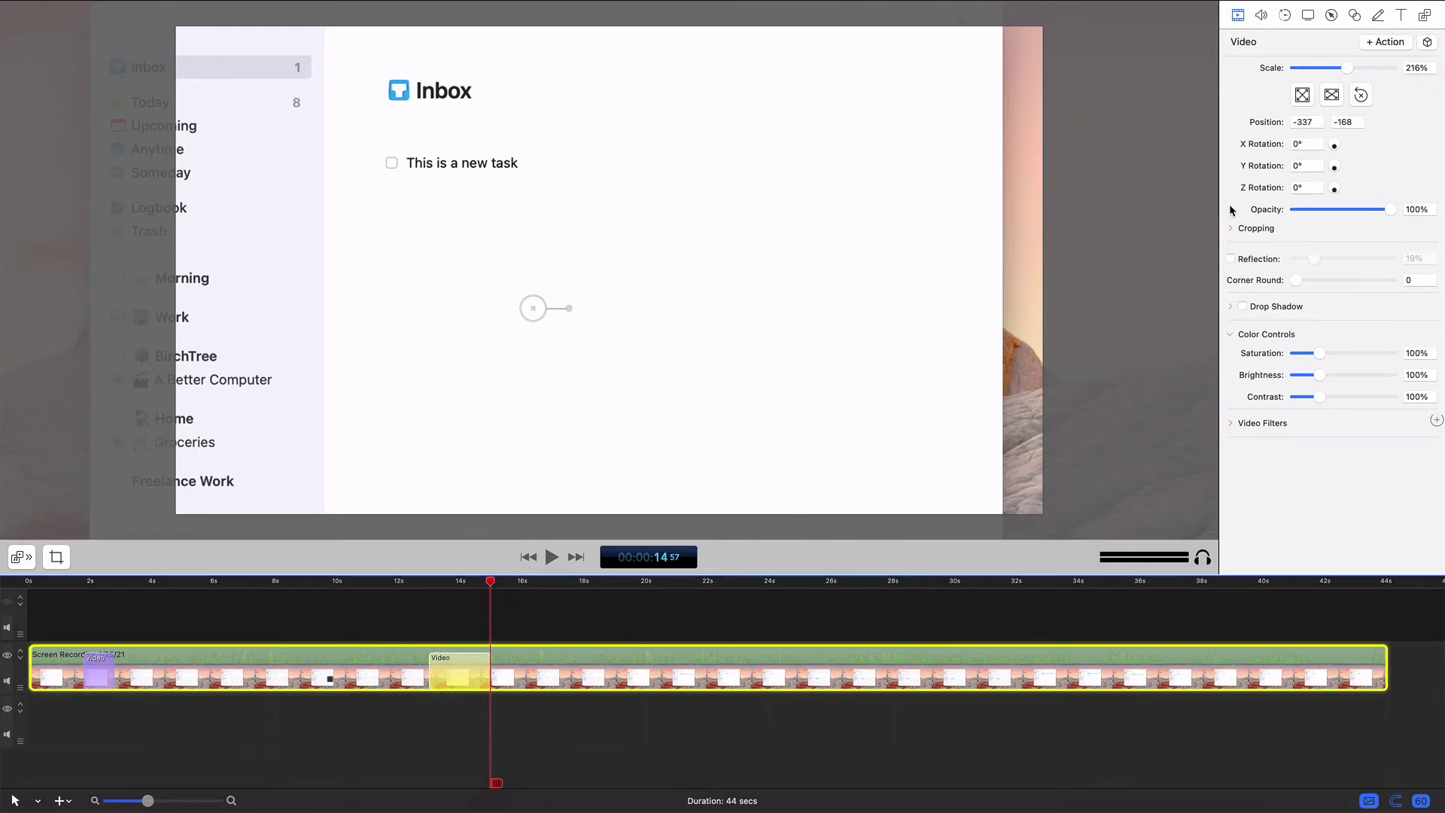
pyautogui.click(1428, 69)
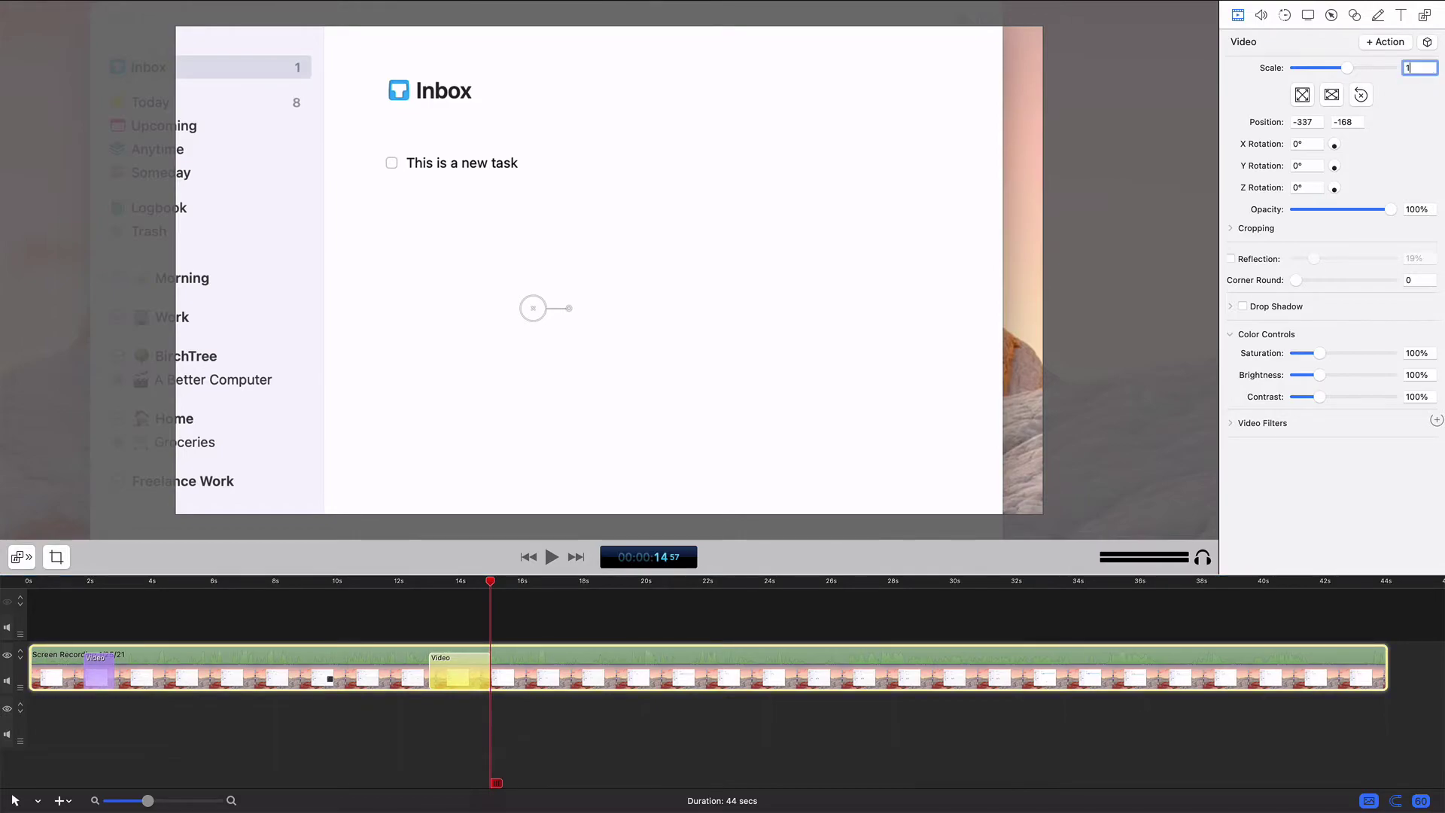
pyautogui.write('100')
pyautogui.press('Tab')
pyautogui.write('0')
pyautogui.press('Tab')
pyautogui.write('0')
pyautogui.press('Tab')
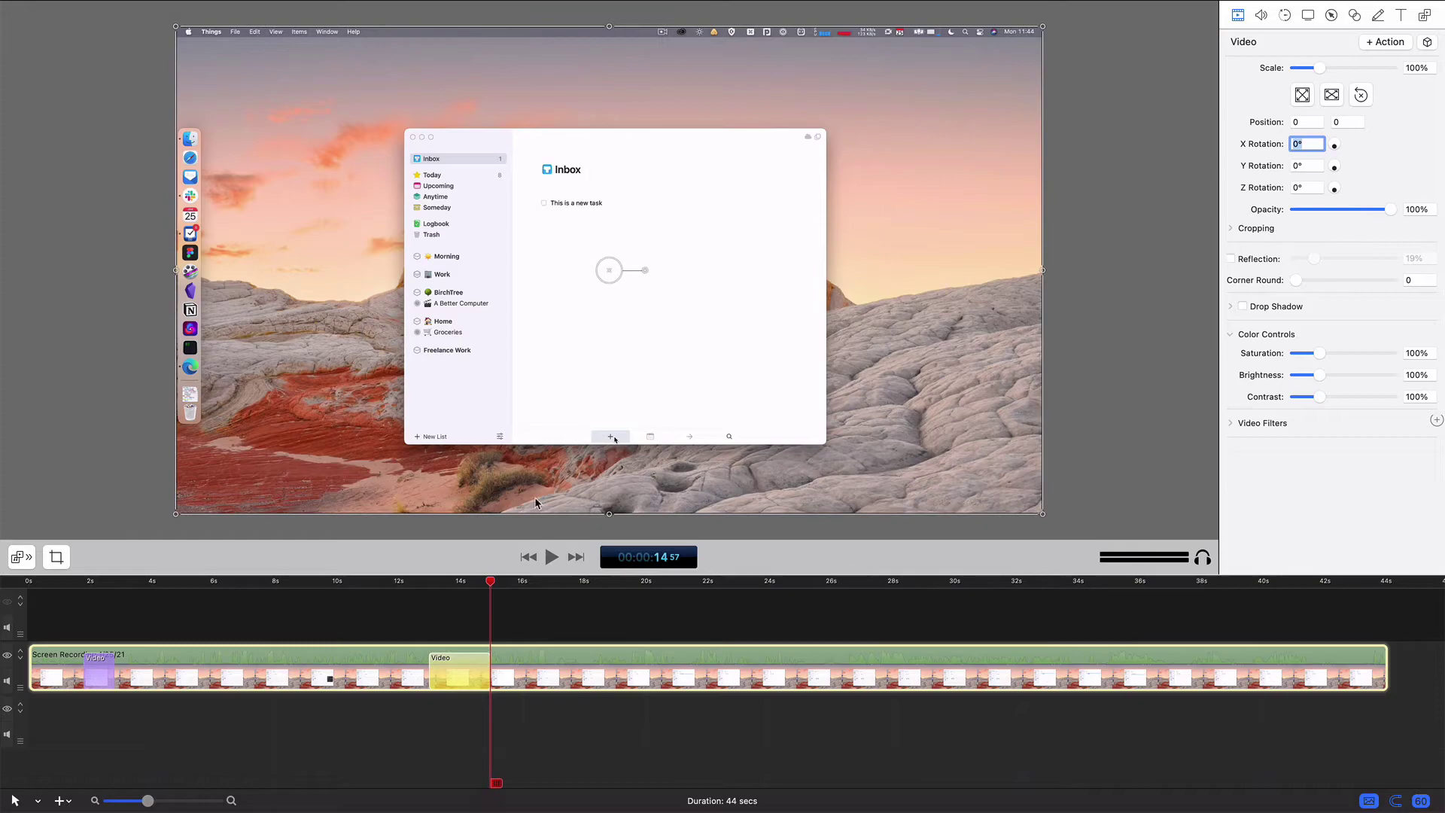
pyautogui.click(411, 584)
pyautogui.press('space')
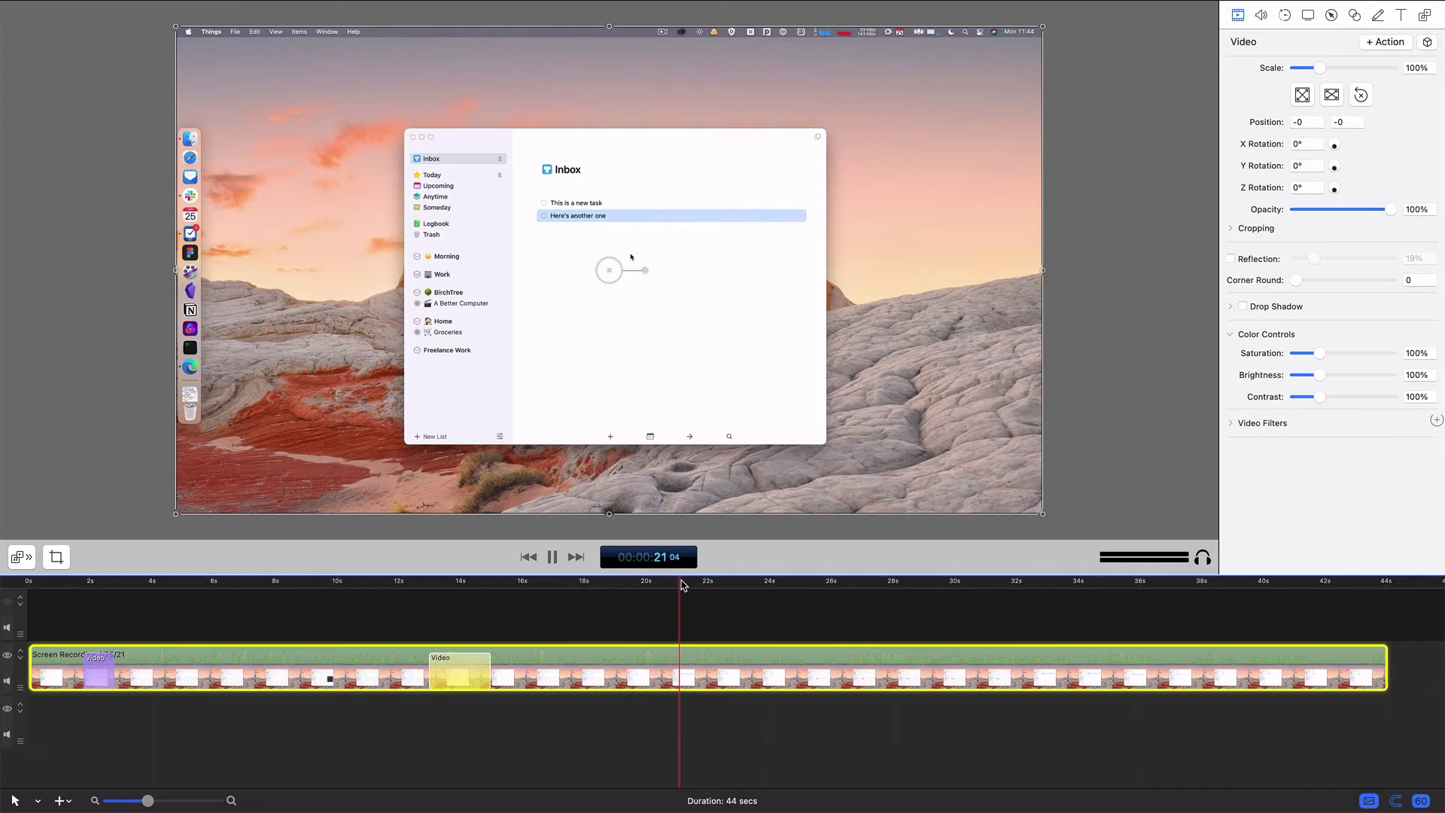
# - Add a video action near 39 seconds shrinking the recording to 88% with 57.33 corner rounding, and preview it
pyautogui.moveTo(694, 587); pyautogui.dragTo(1384, 576)
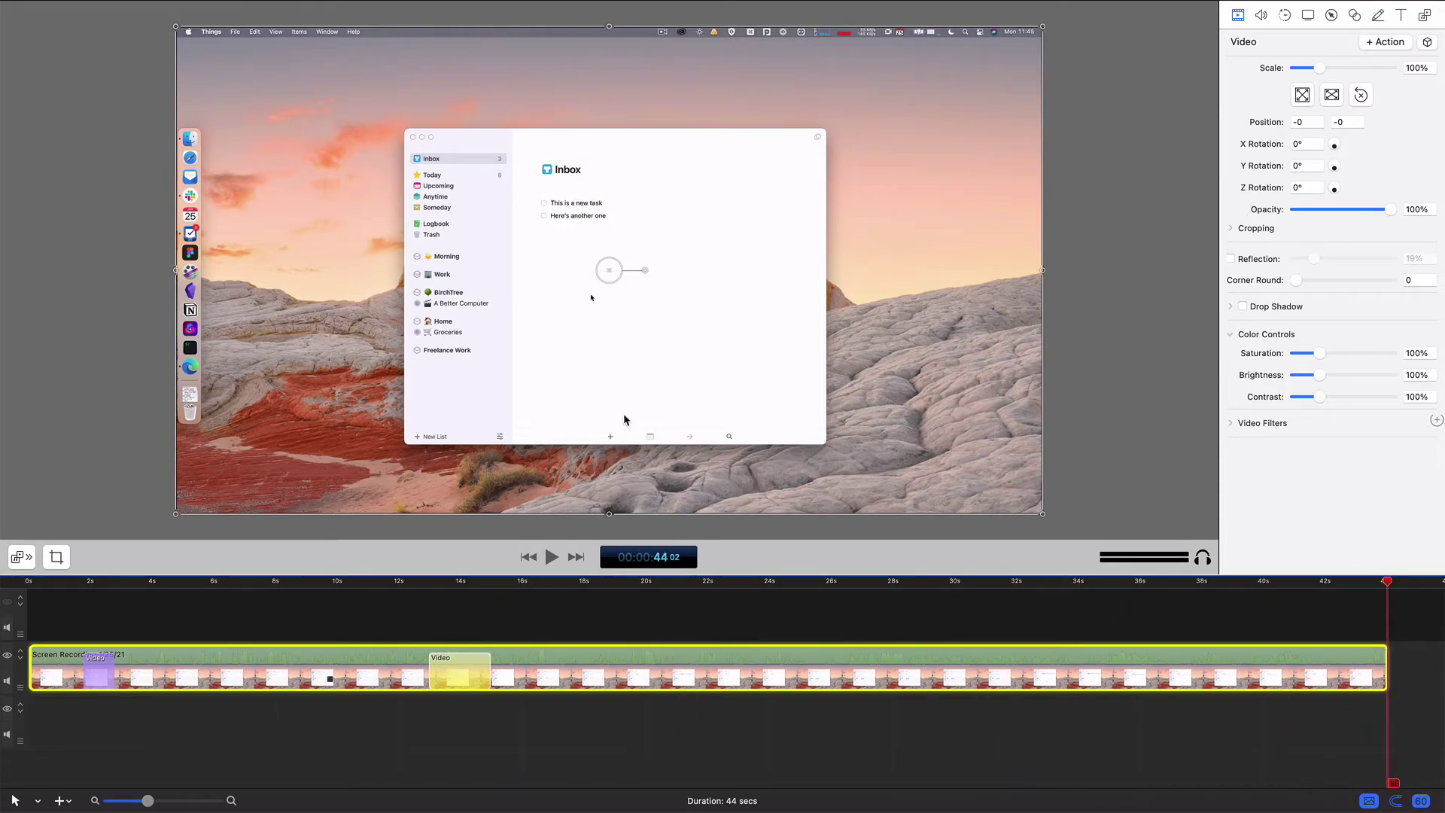
pyautogui.moveTo(1133, 581); pyautogui.dragTo(1245, 581)
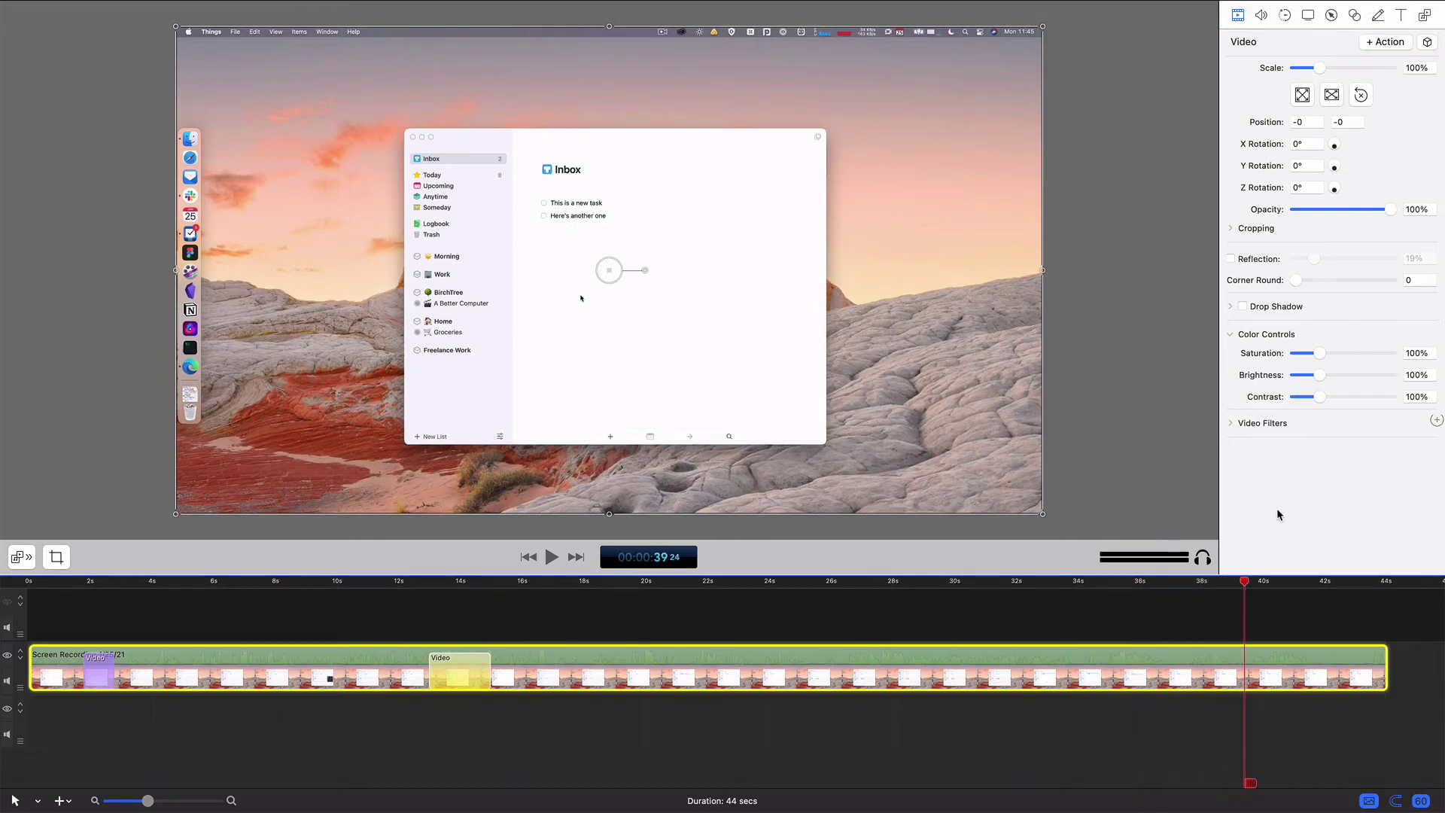
pyautogui.click(1392, 43)
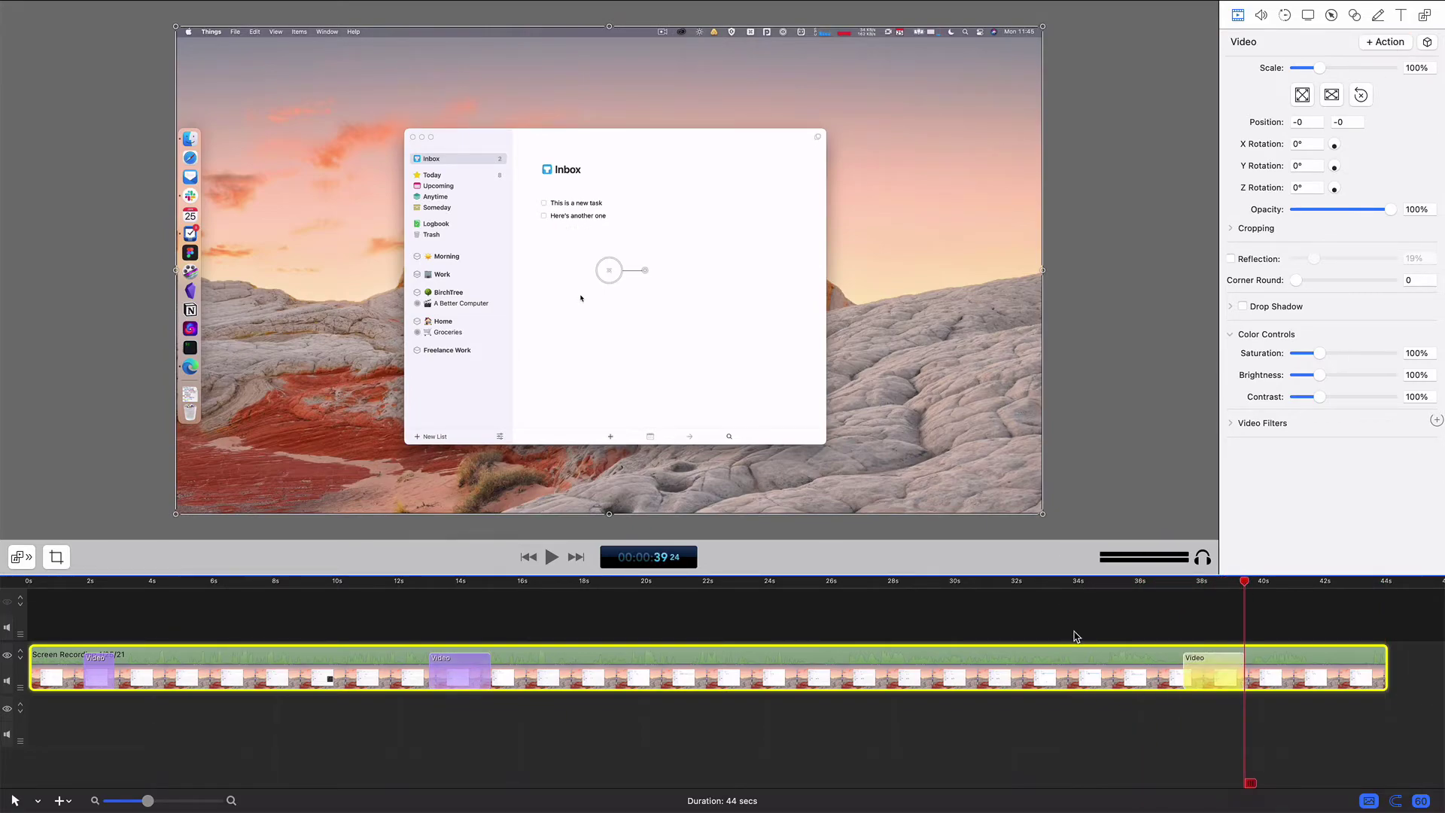
pyautogui.moveTo(1322, 70); pyautogui.dragTo(1319, 70)
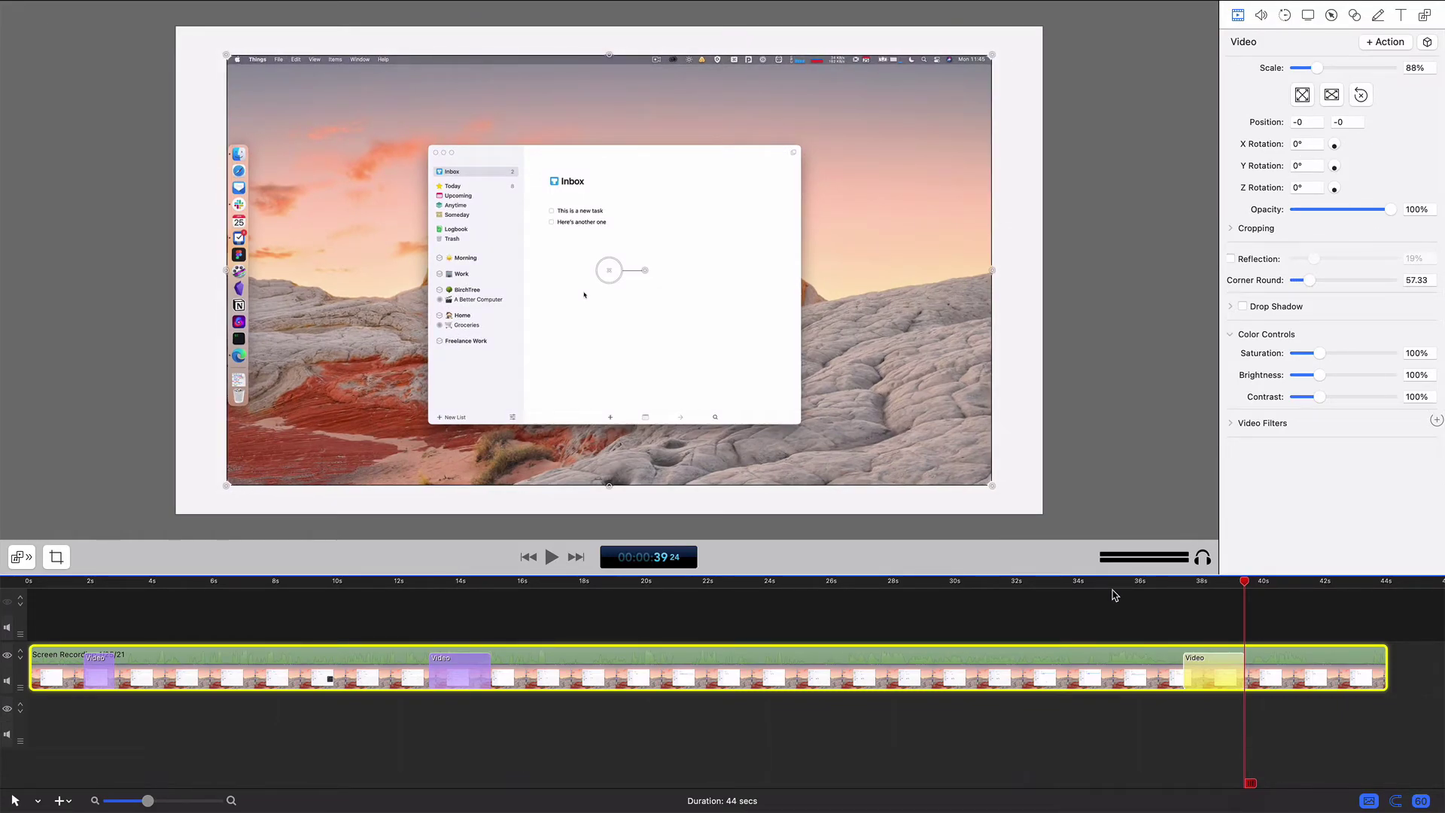
pyautogui.click(1148, 584)
pyautogui.press('space')
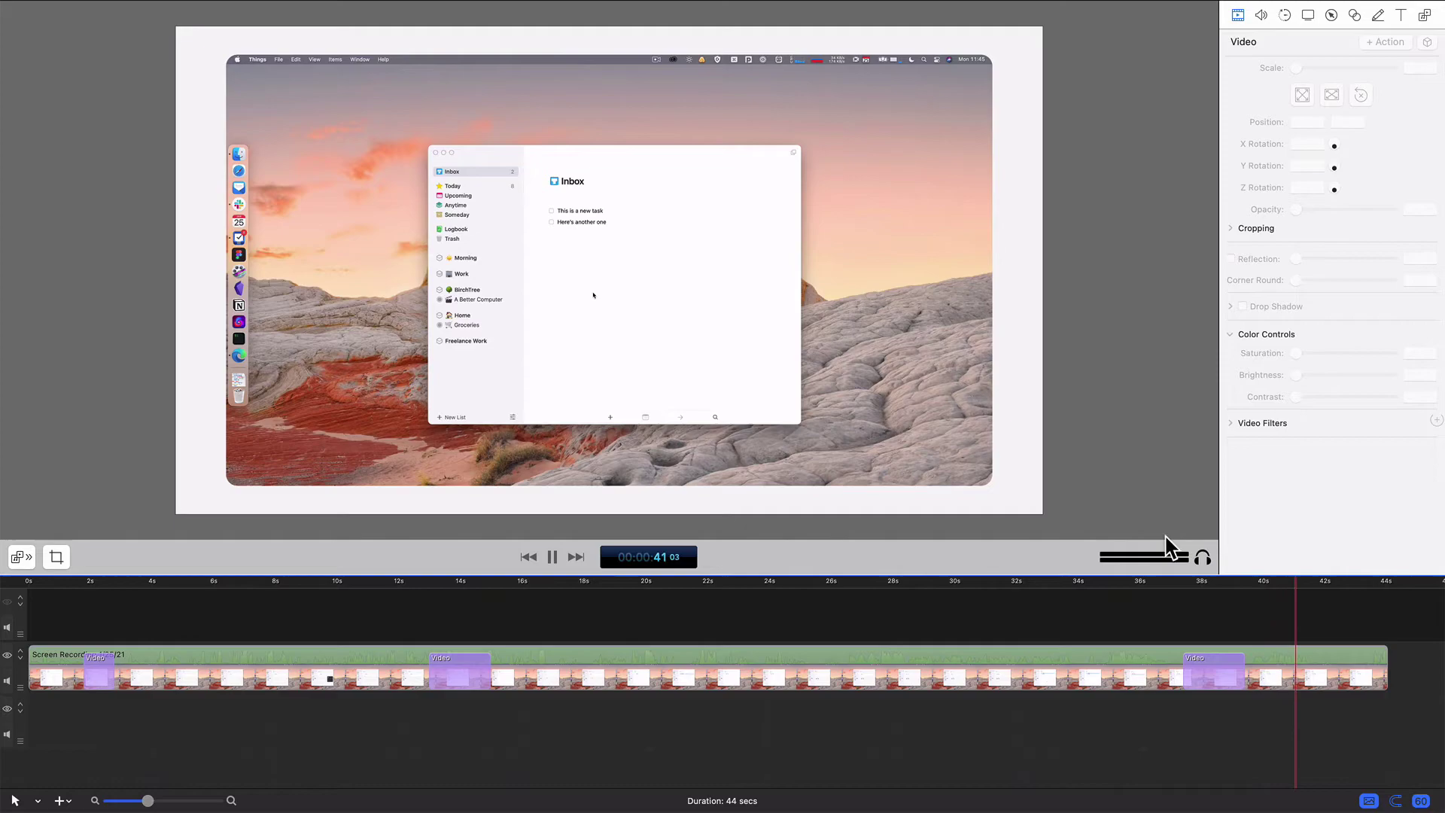
pyautogui.press('space')
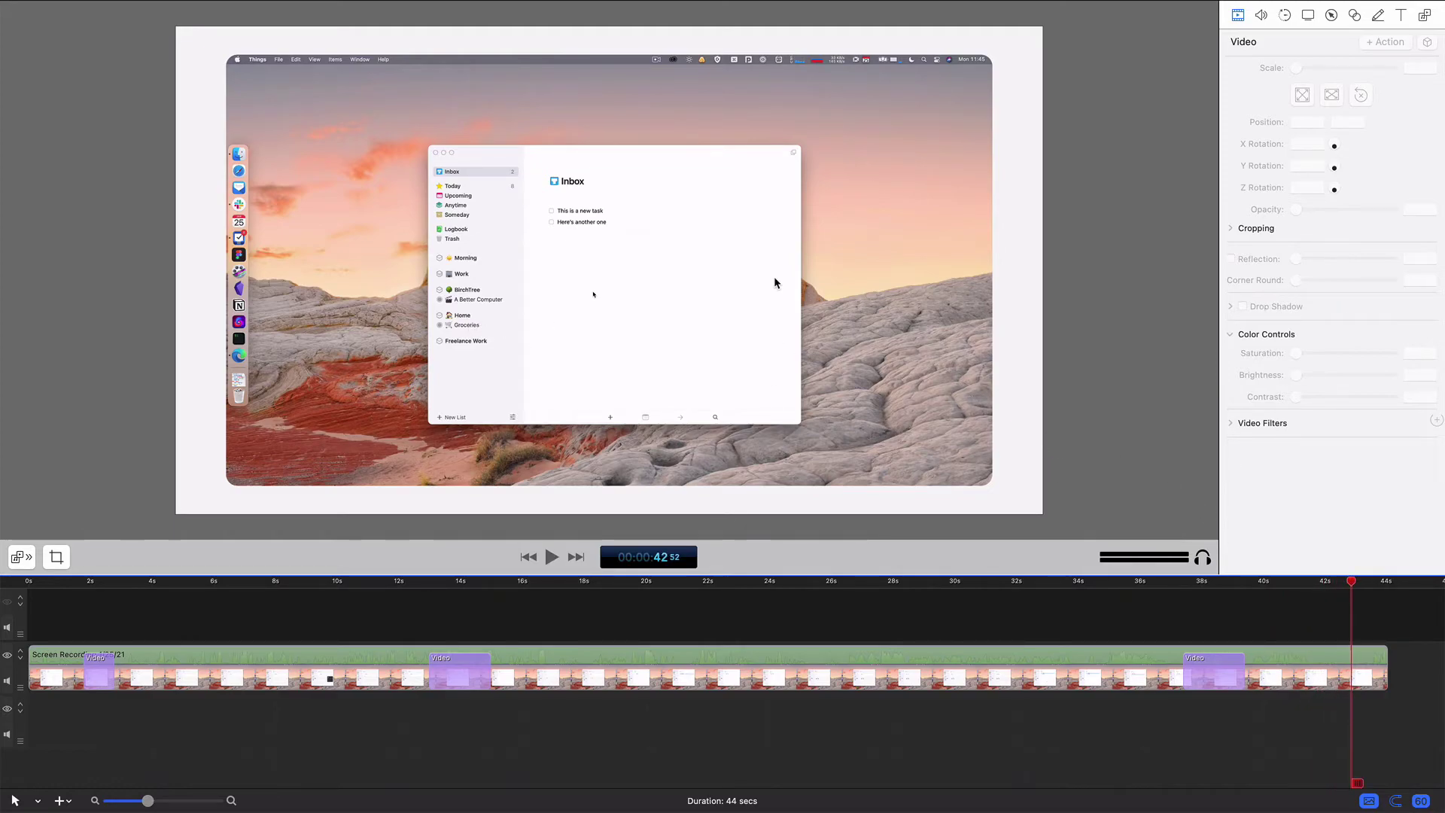
# - Add a video action at about 40 seconds with Z rotation -9°, Scale 80% and Y rotation 10°
pyautogui.click(1312, 679)
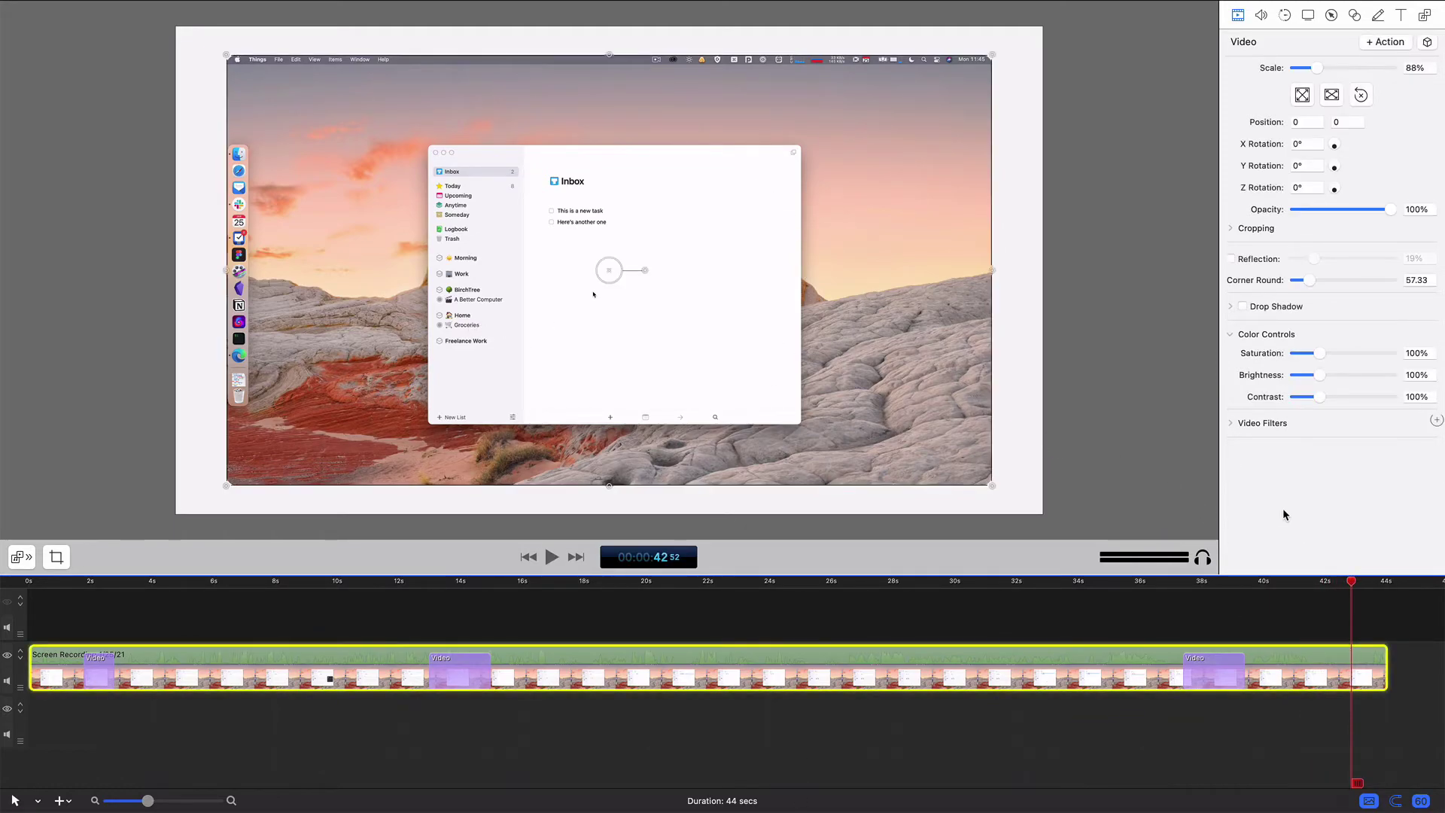
pyautogui.click(1385, 45)
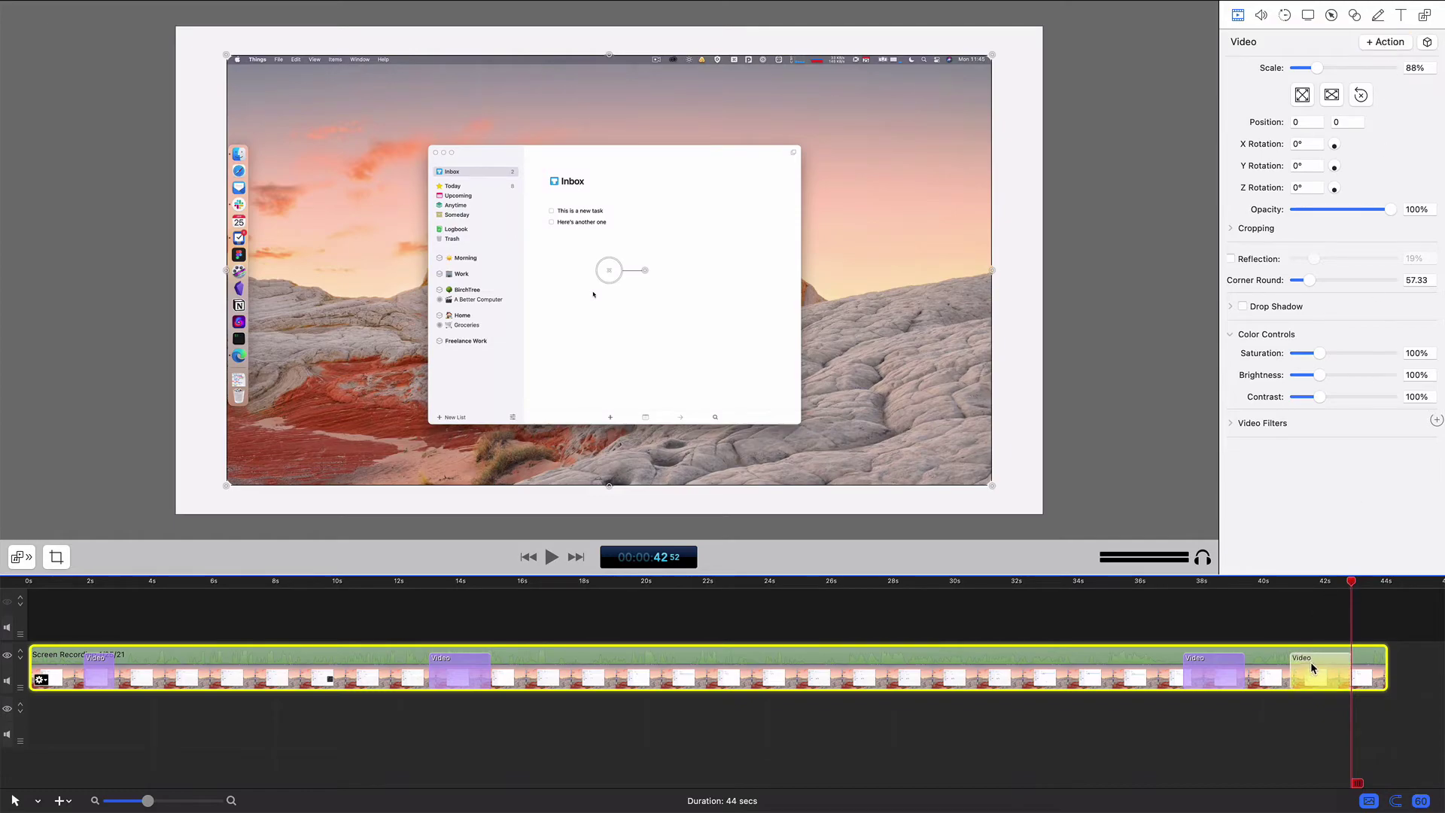
pyautogui.moveTo(1312, 669); pyautogui.dragTo(1282, 676)
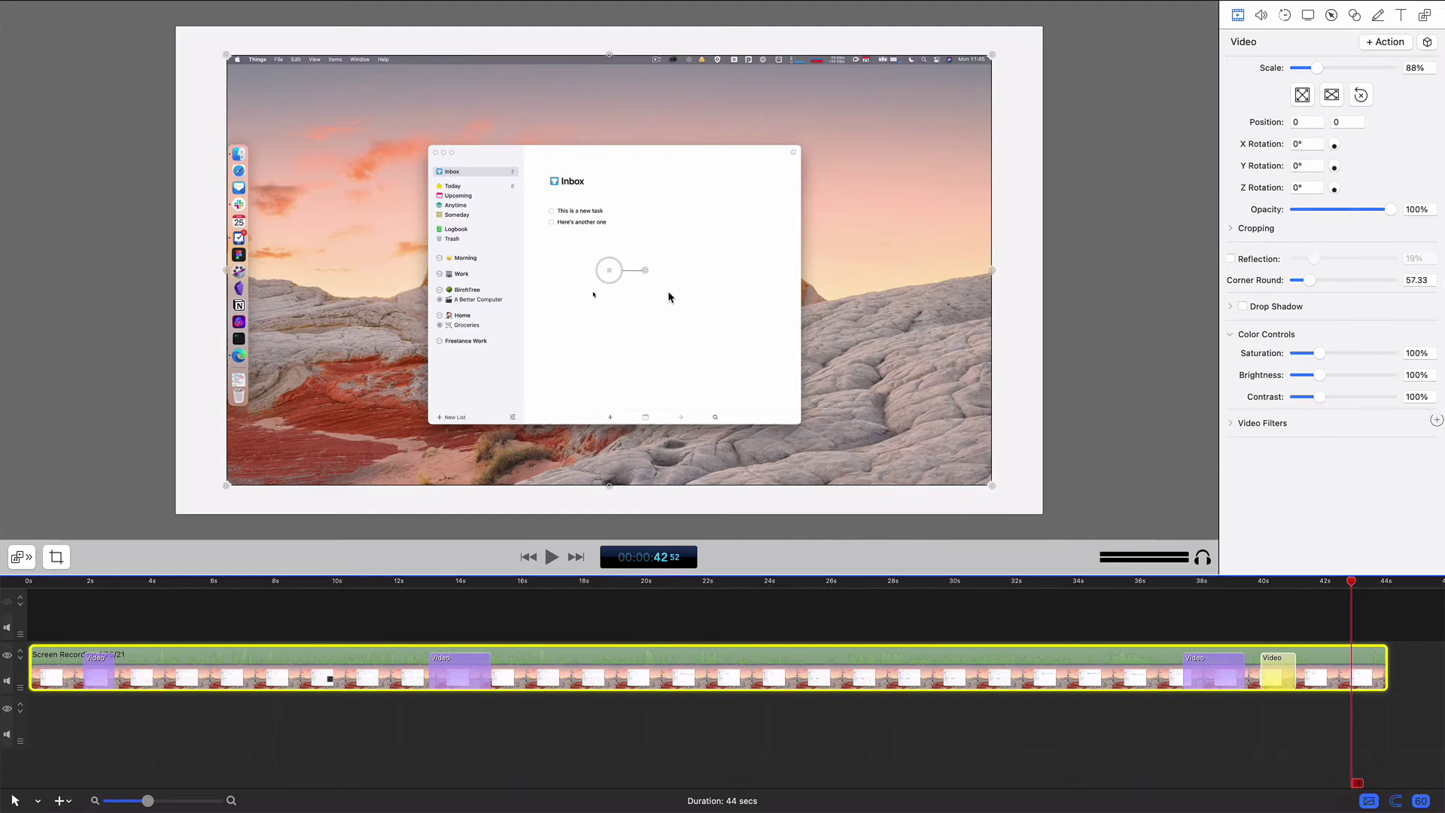
pyautogui.moveTo(646, 270); pyautogui.dragTo(644, 275)
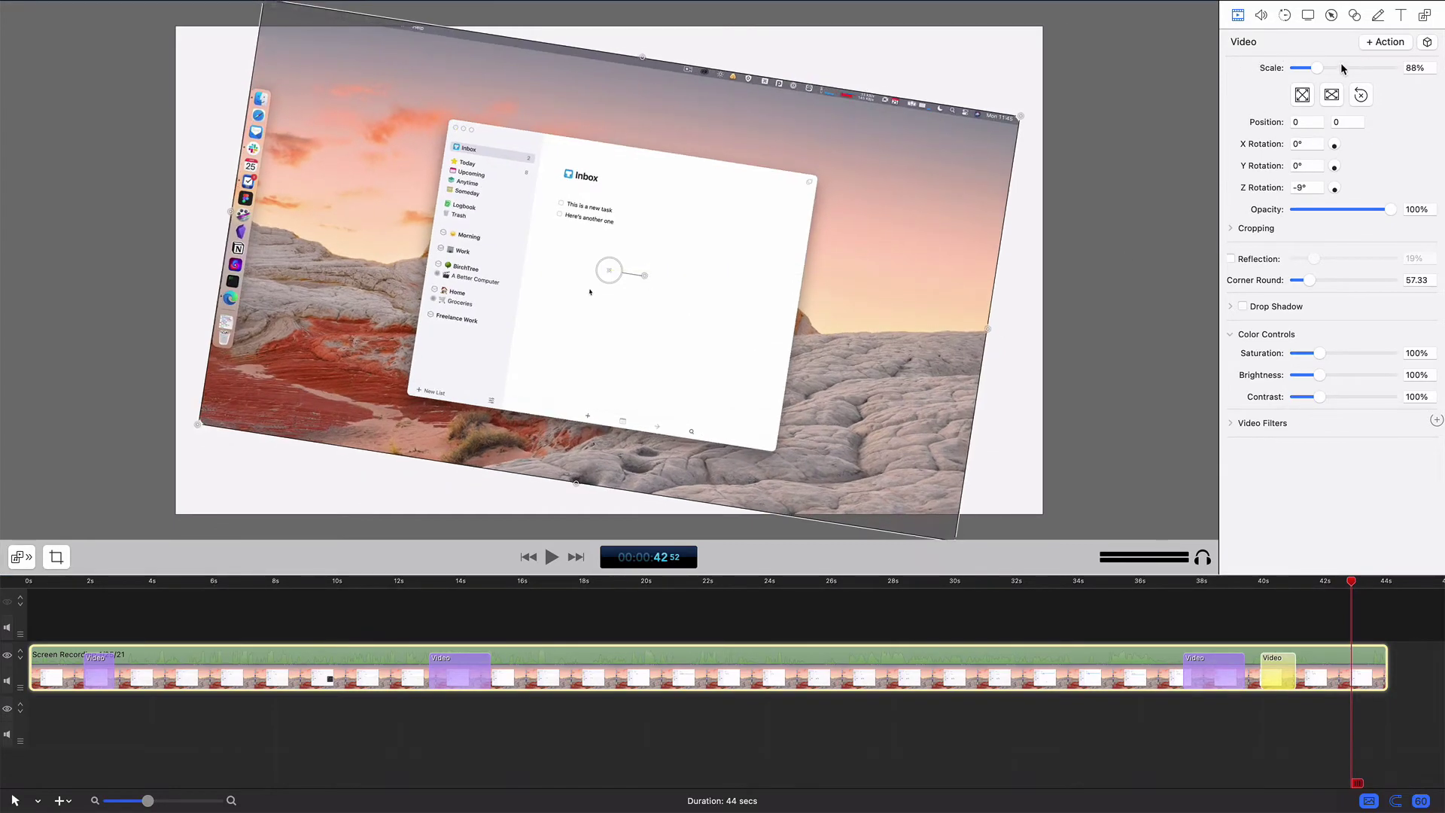
pyautogui.moveTo(1318, 73); pyautogui.dragTo(1317, 74)
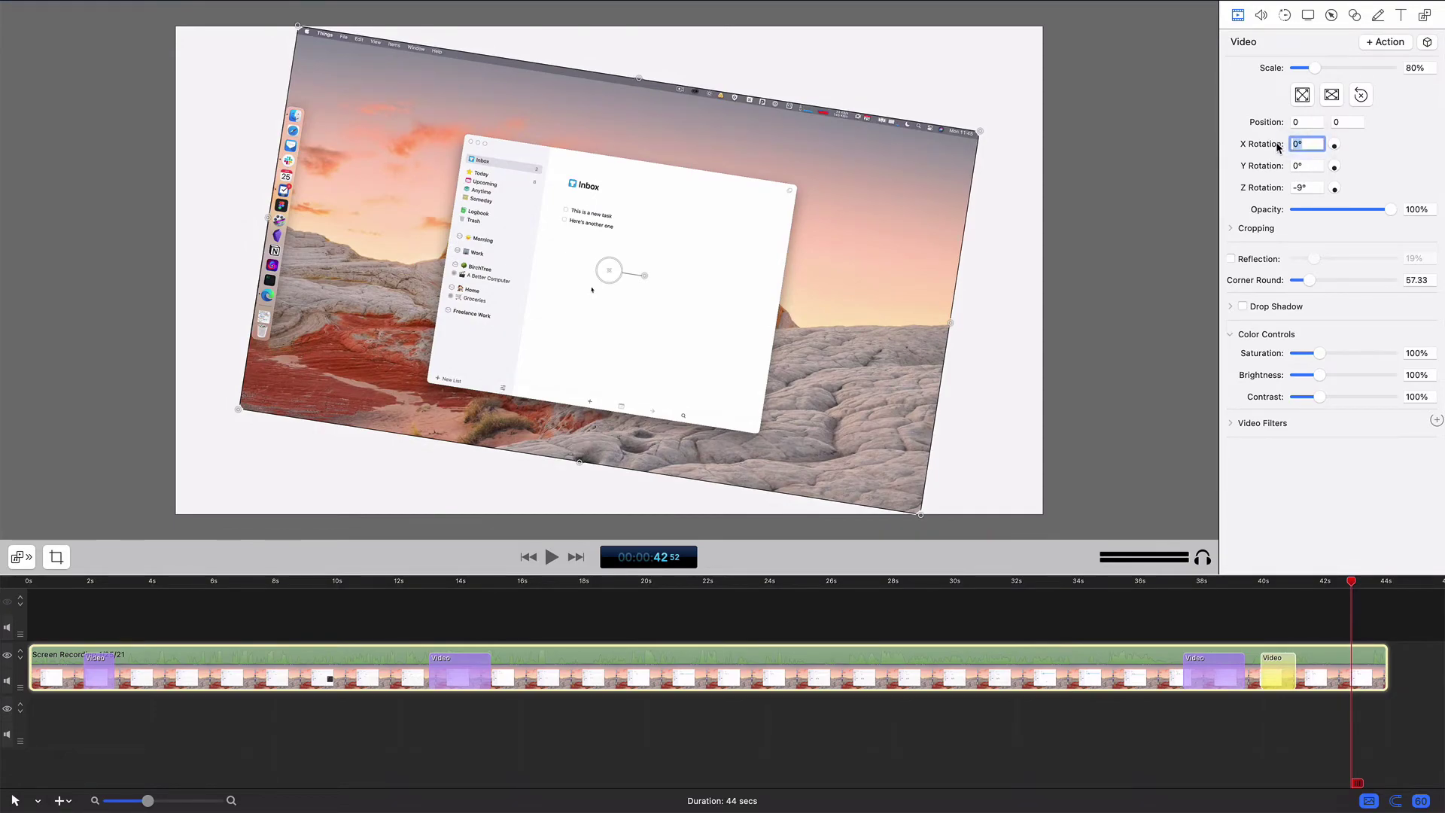
pyautogui.press('Tab')
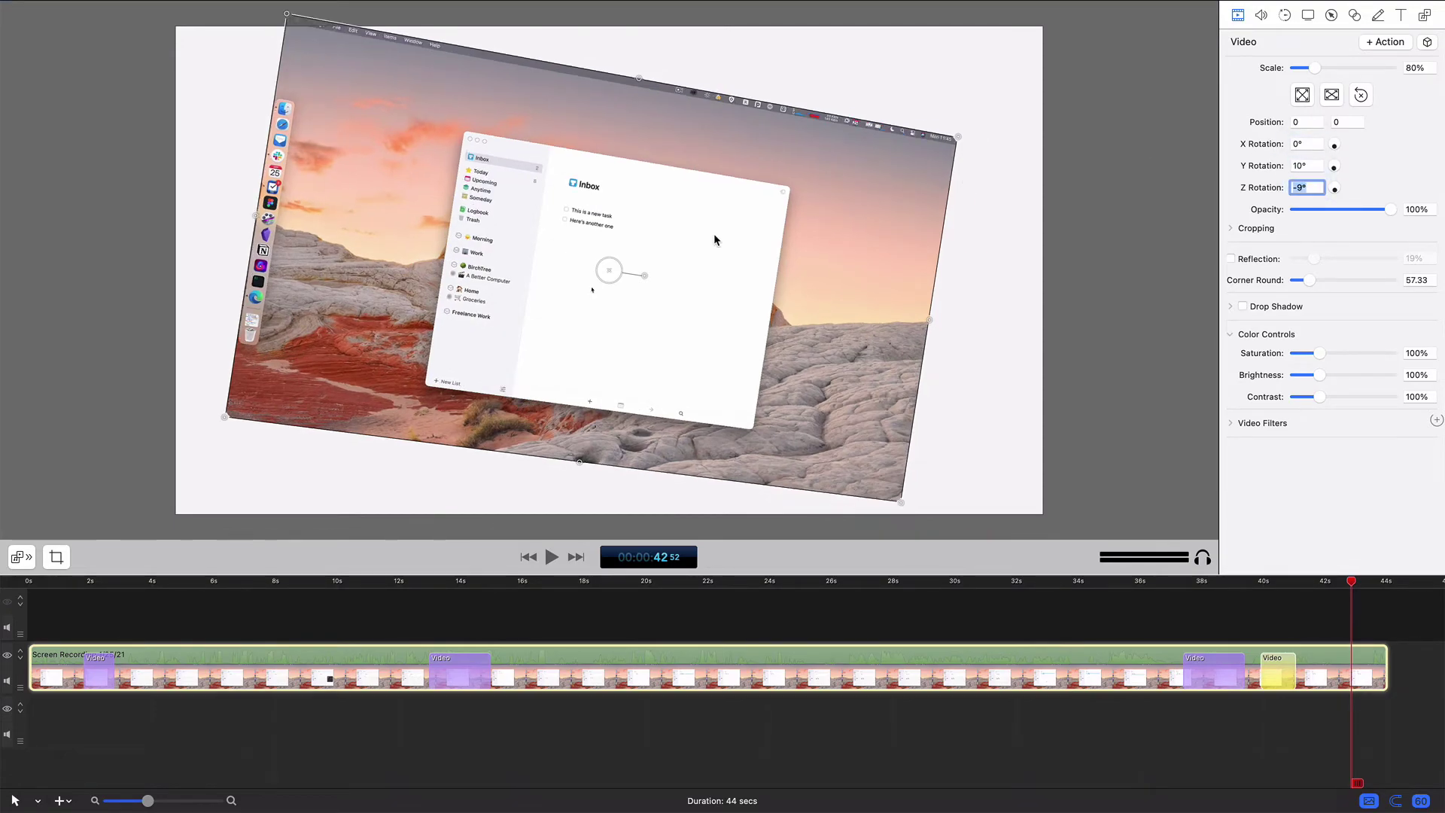
# - Set the action's Position Y to -4,000 to drop the recording out of frame, and preview from 36 seconds
pyautogui.click(1258, 585)
pyautogui.click(1273, 586)
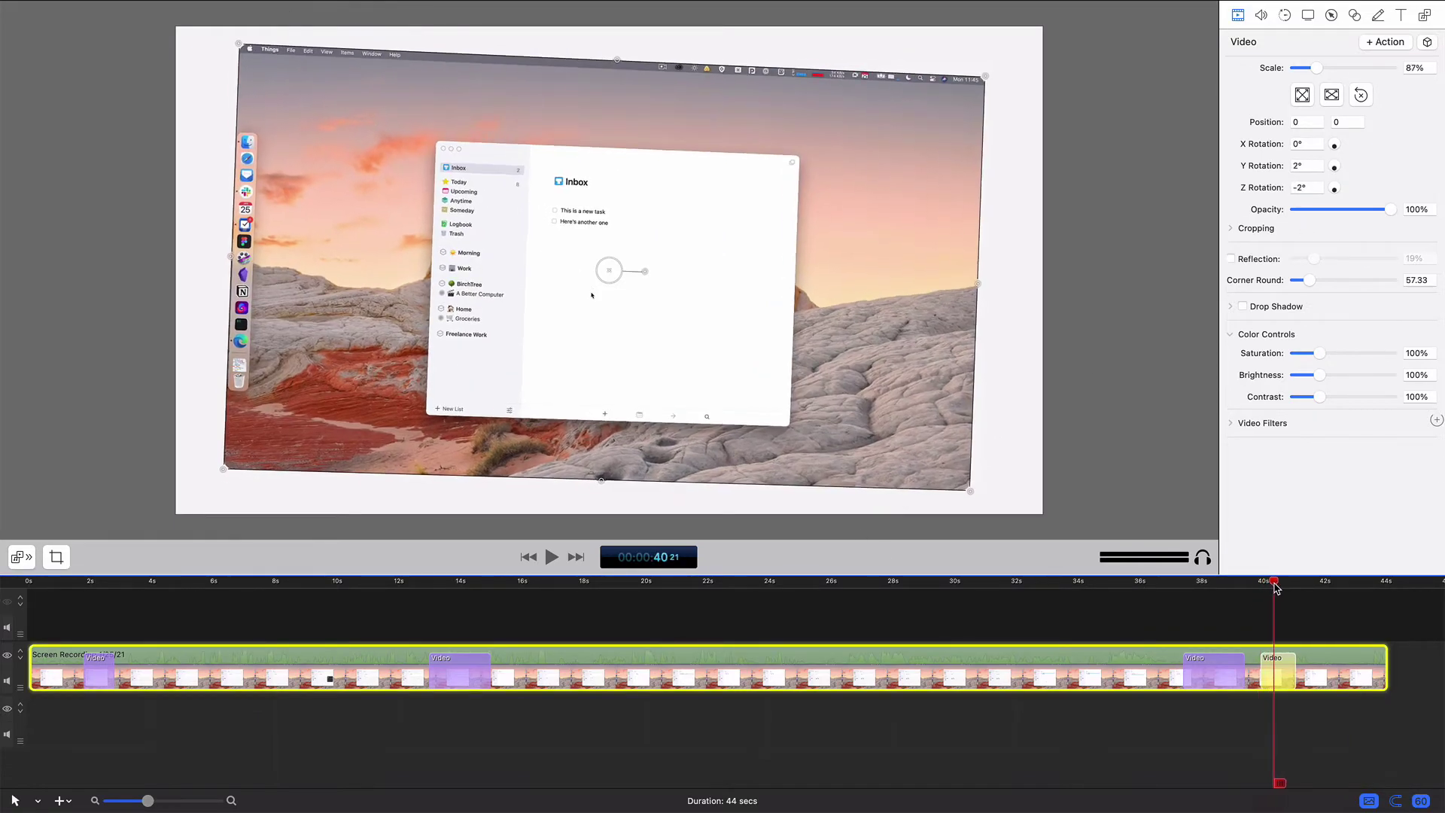
pyautogui.moveTo(1275, 586); pyautogui.dragTo(1302, 586)
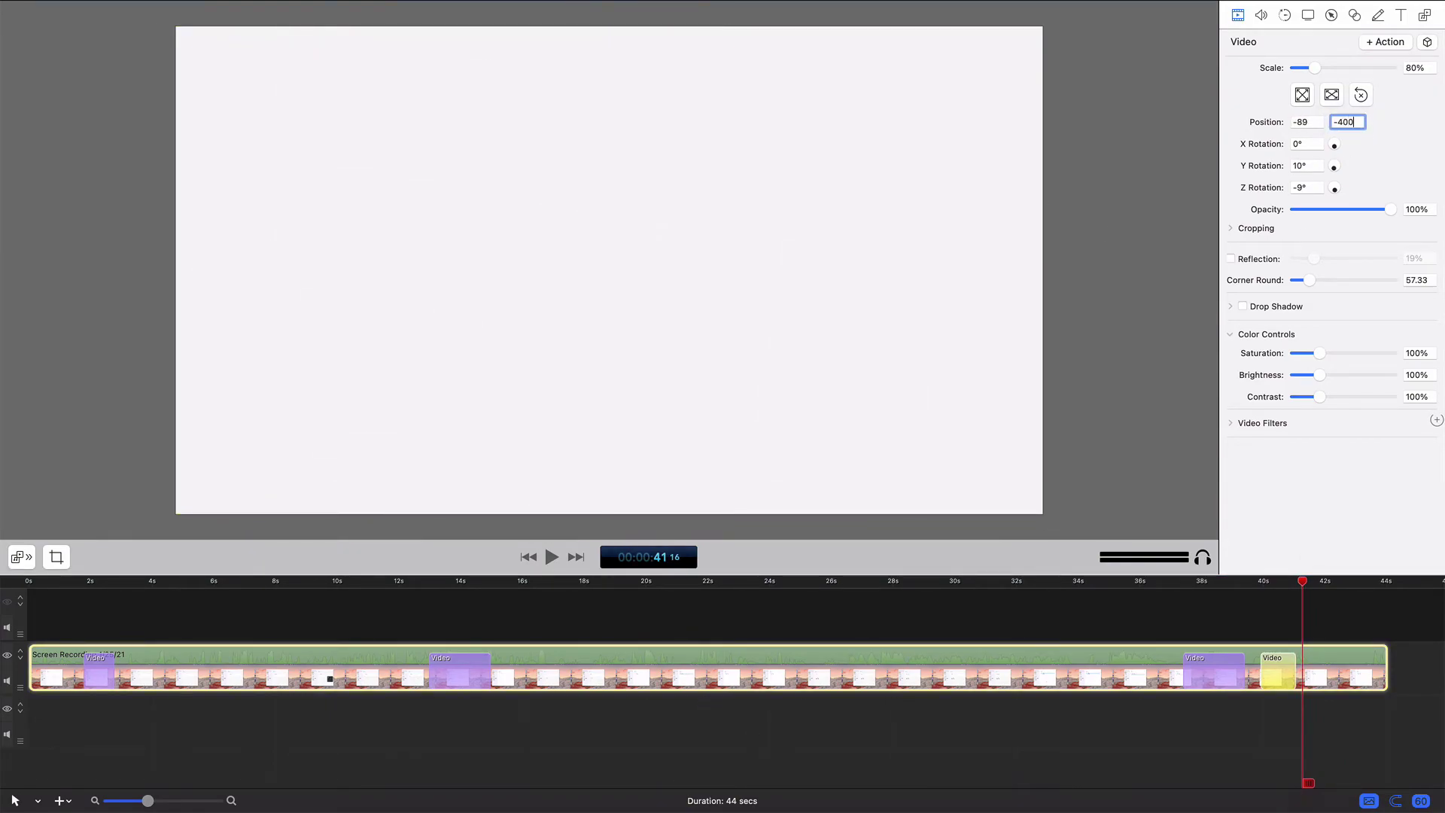
pyautogui.write('0')
pyautogui.press('Tab')
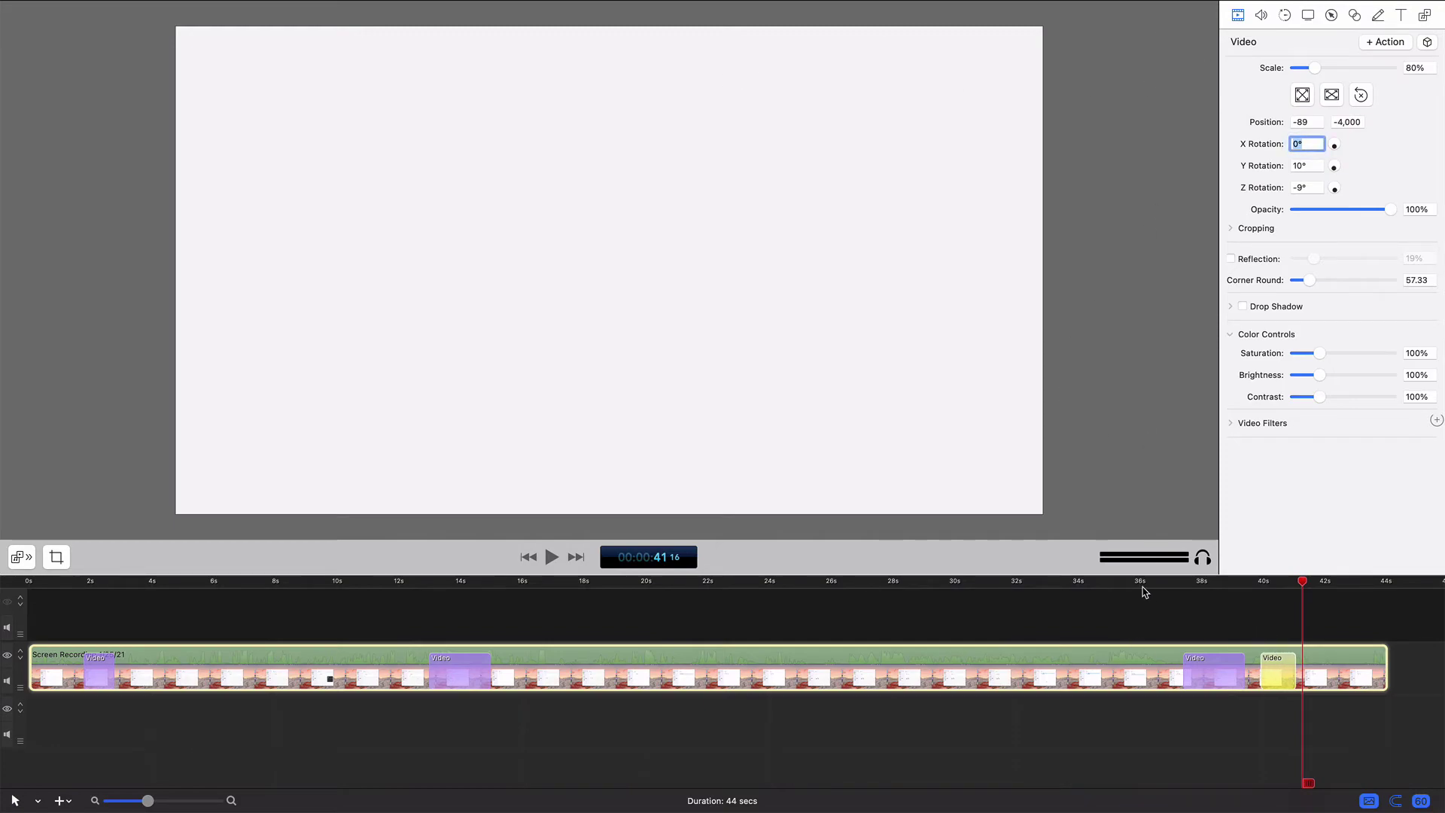
pyautogui.click(1143, 591)
pyautogui.click(1124, 602)
pyautogui.press('space')
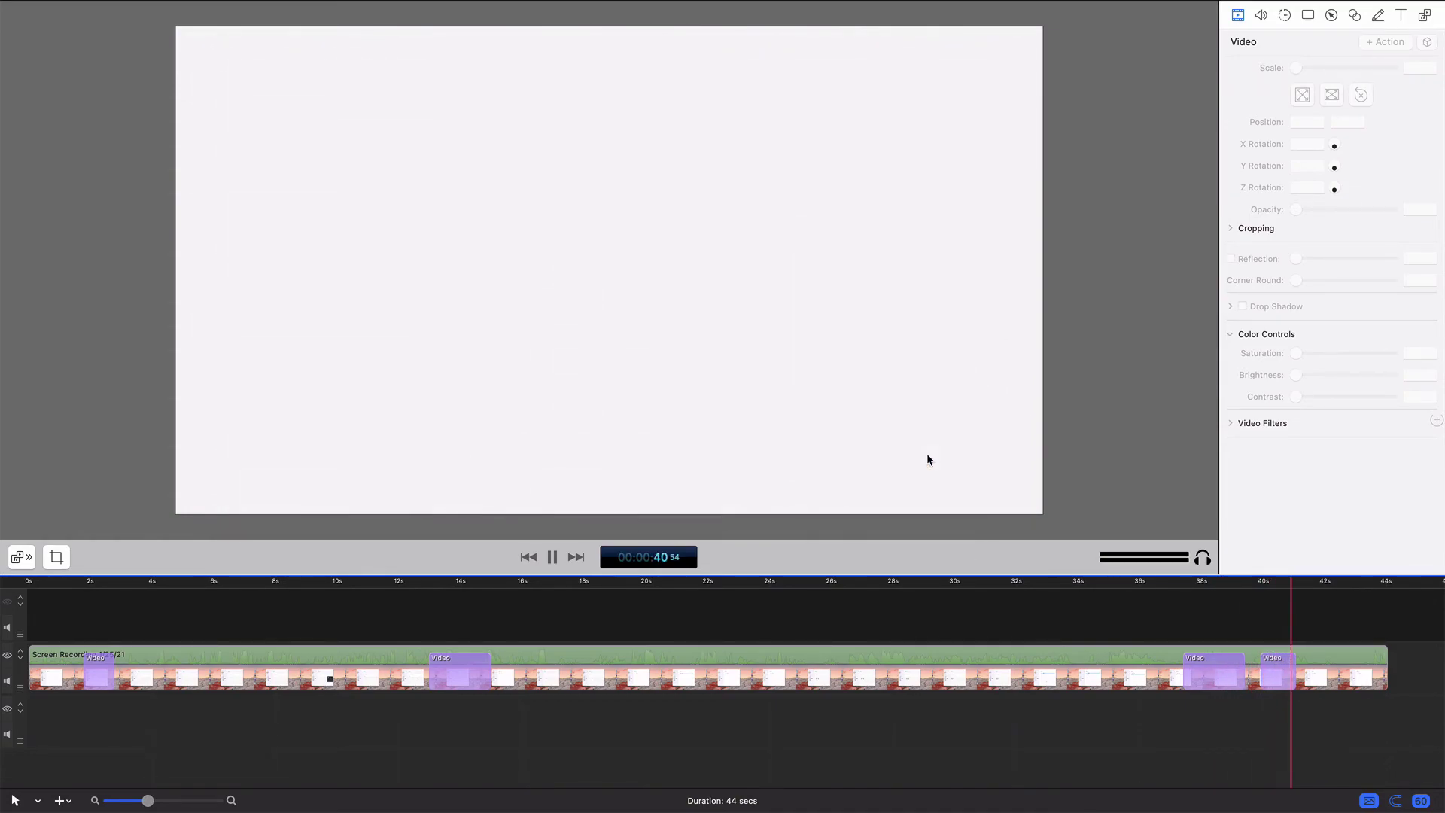
# - Lengthen the final video action and preview the exit from 38 seconds
pyautogui.click(1314, 662)
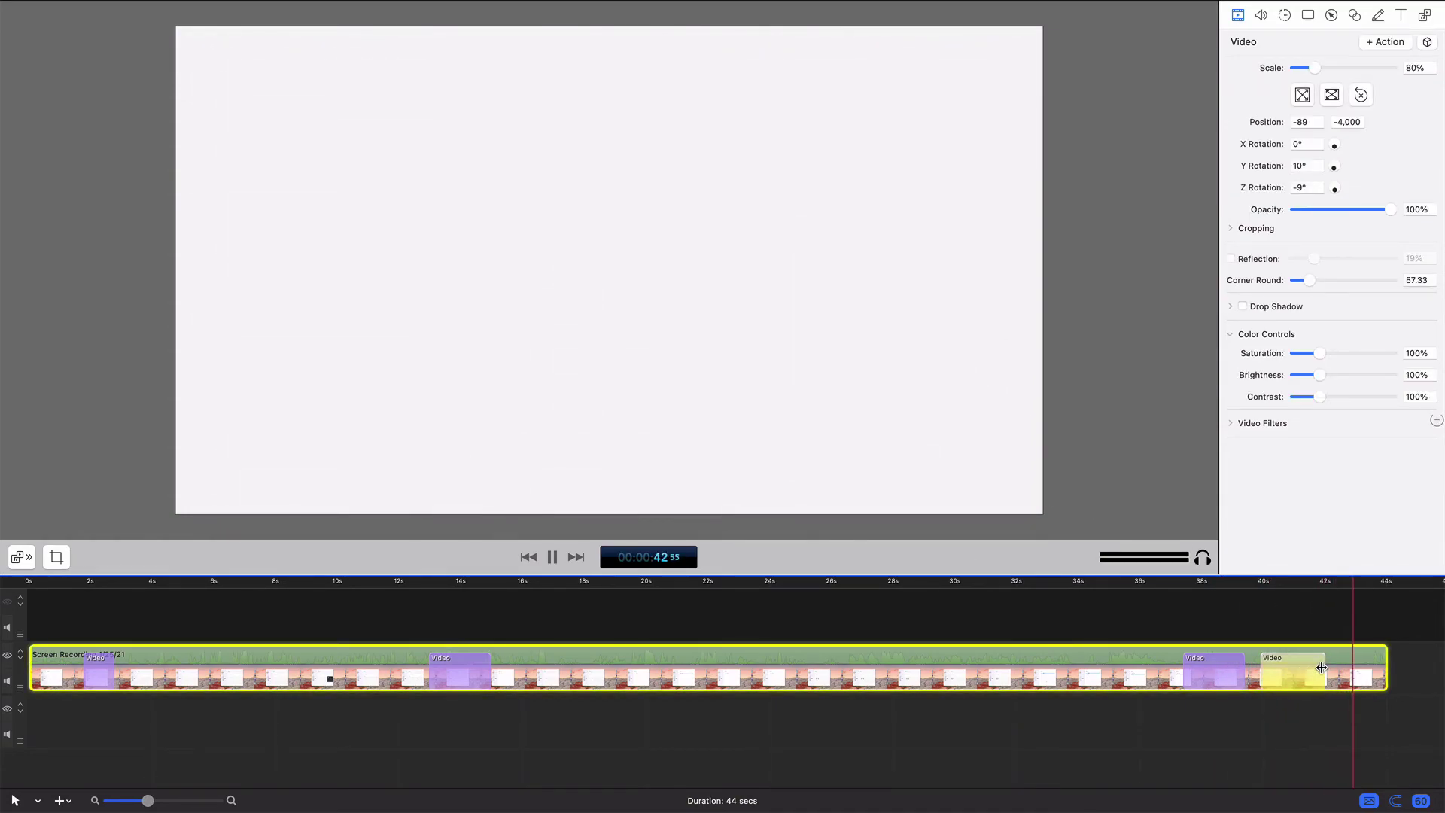
pyautogui.moveTo(1321, 668); pyautogui.dragTo(1342, 668)
pyautogui.click(1205, 586)
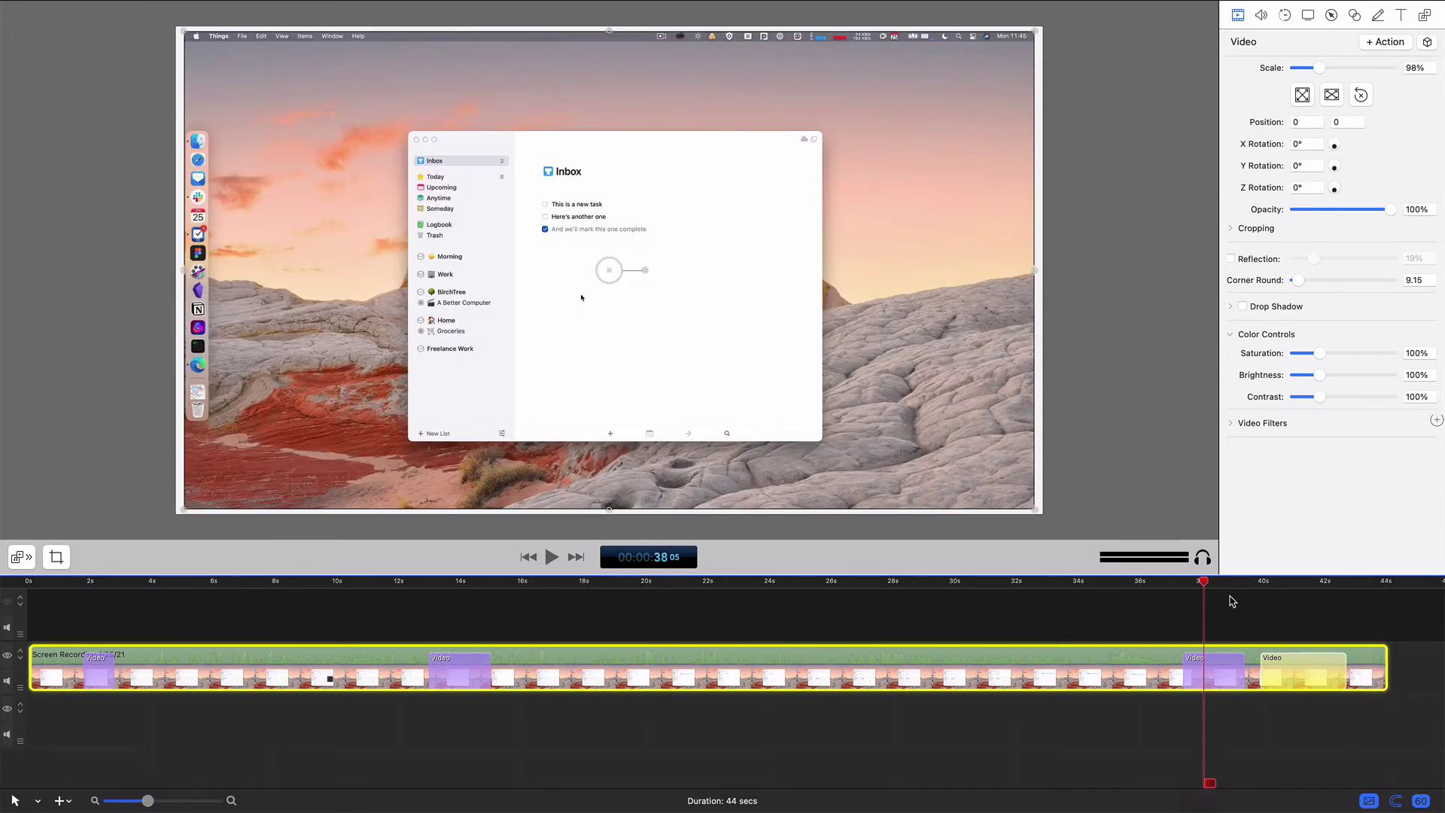
pyautogui.press('space')
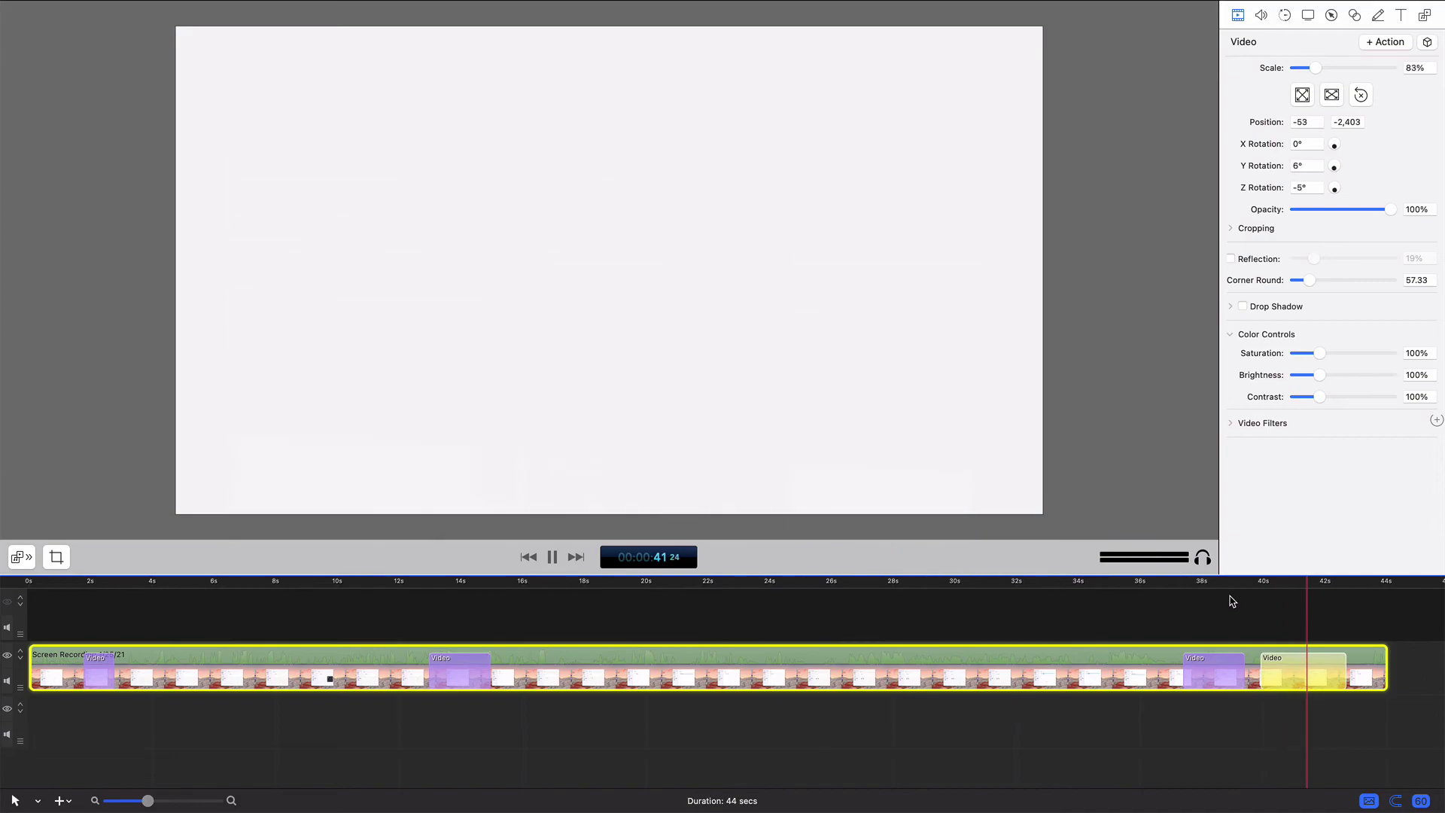
pyautogui.press('space')
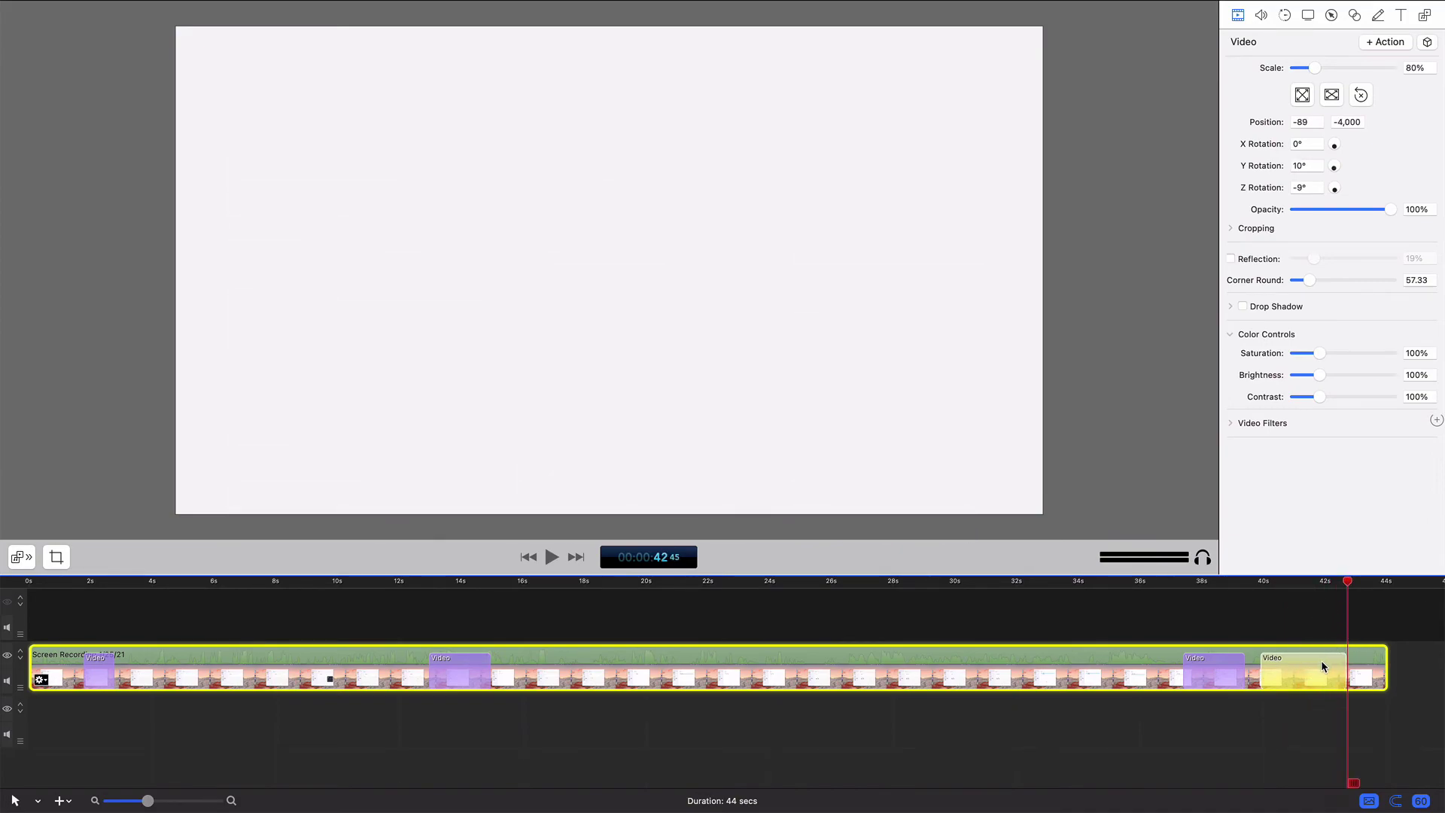
pyautogui.click(1252, 585)
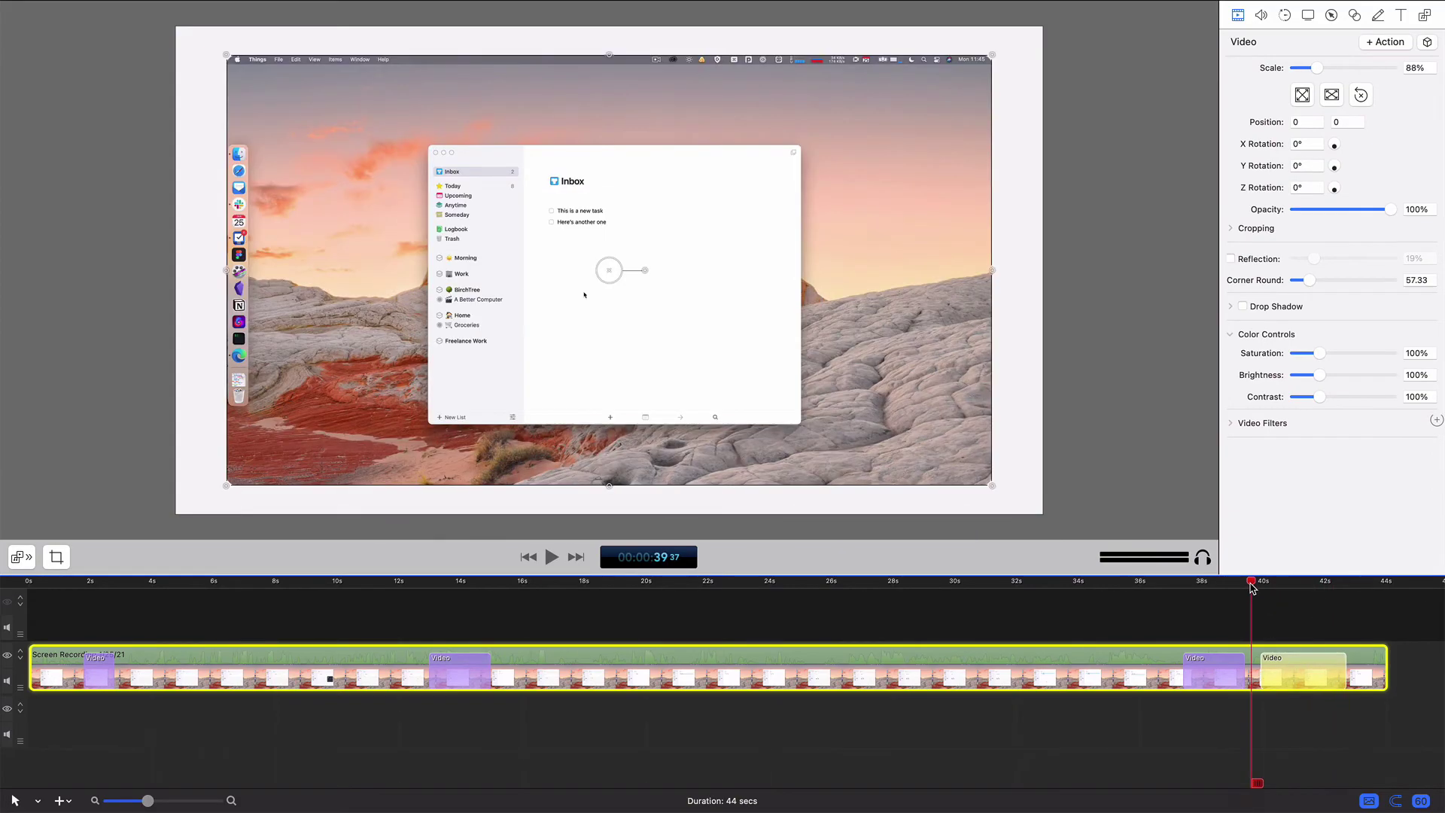
# - At the action's 43-second end, reset Position to 0, 0 and Y rotation to 0°
pyautogui.click(1360, 585)
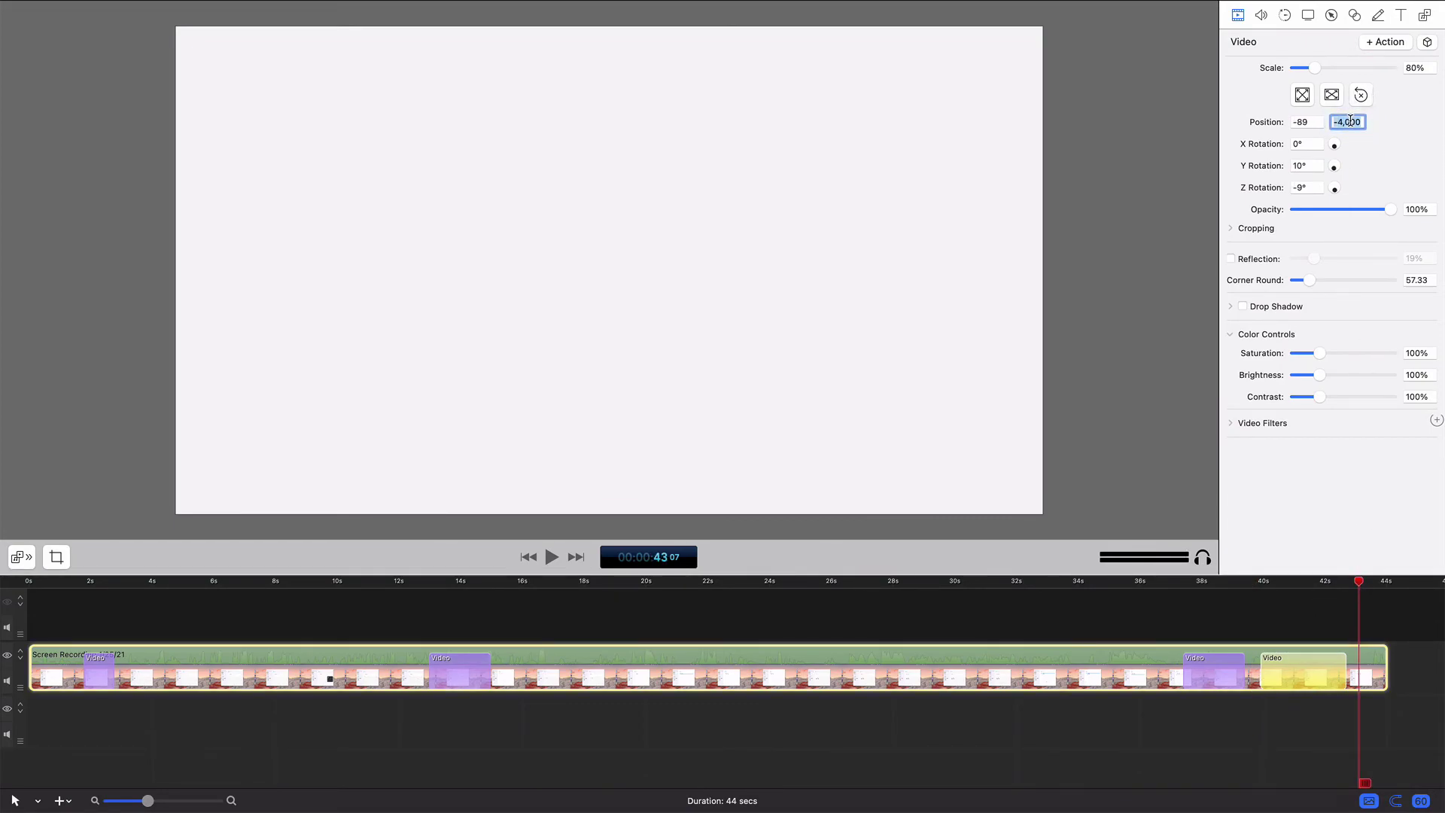
pyautogui.write('0')
pyautogui.hotkey('shift', 'Tab')
pyautogui.write('0')
pyautogui.press('Tab')
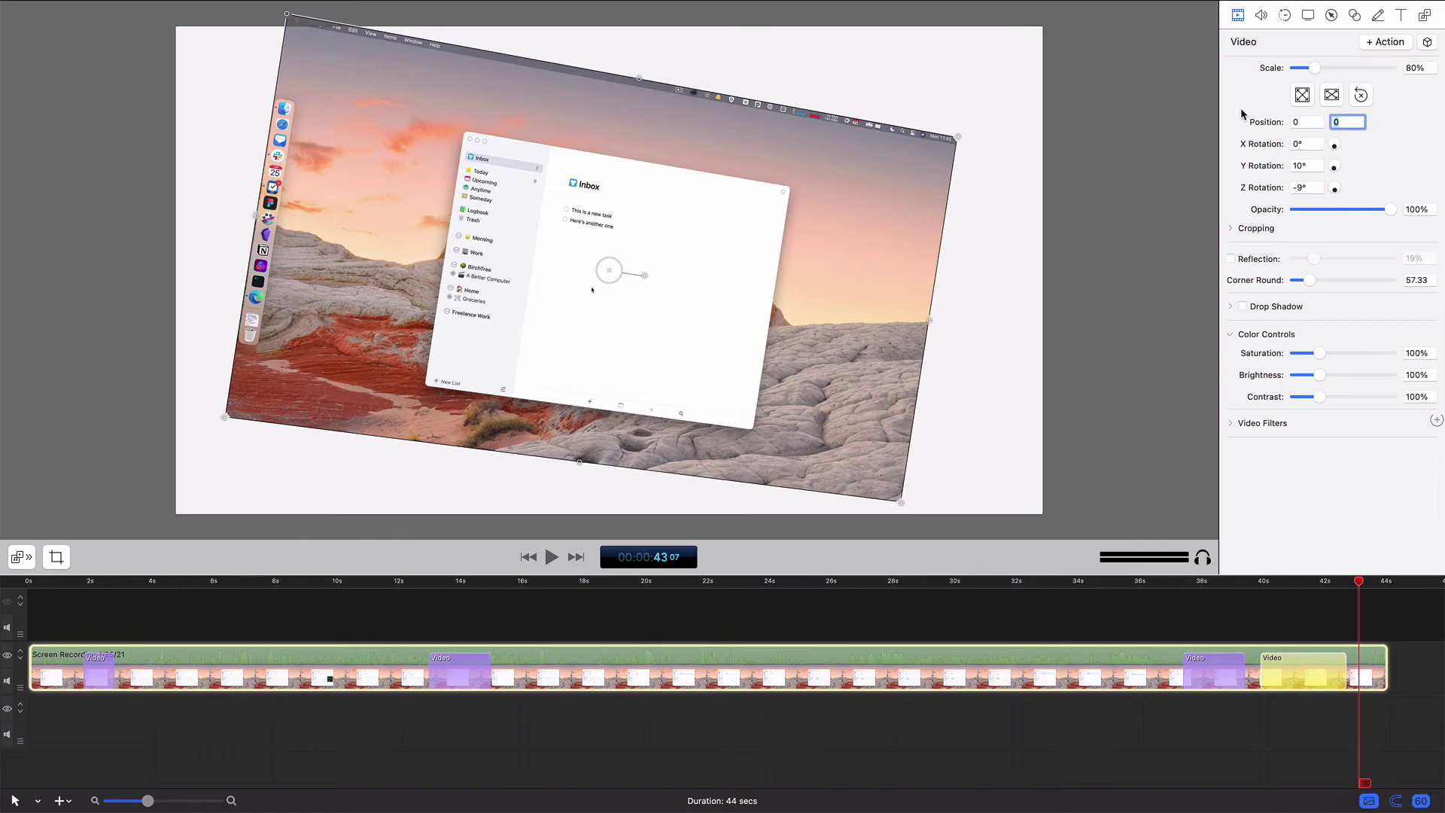
pyautogui.write('0')
pyautogui.press('Tab')
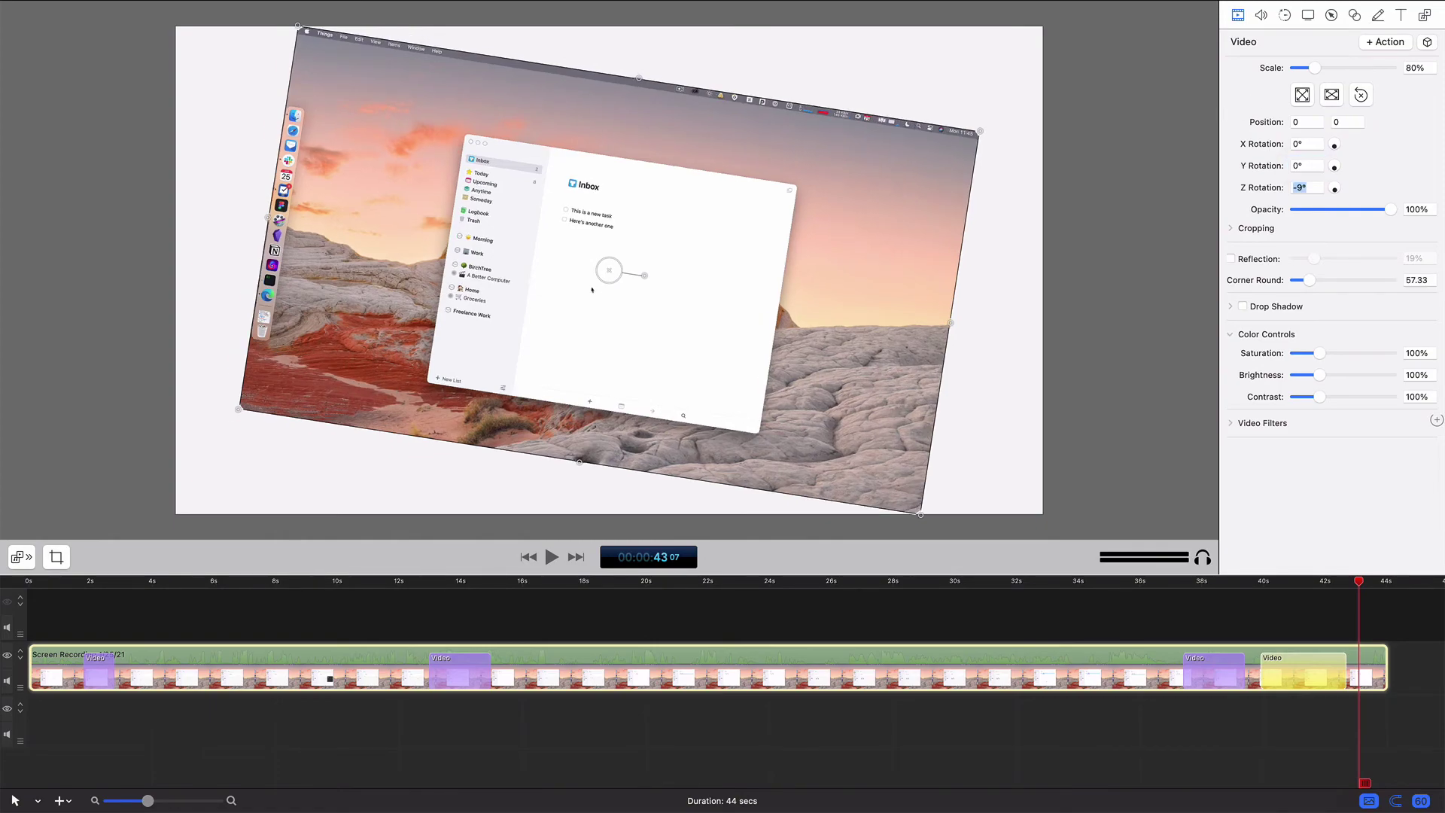
pyautogui.click(1245, 581)
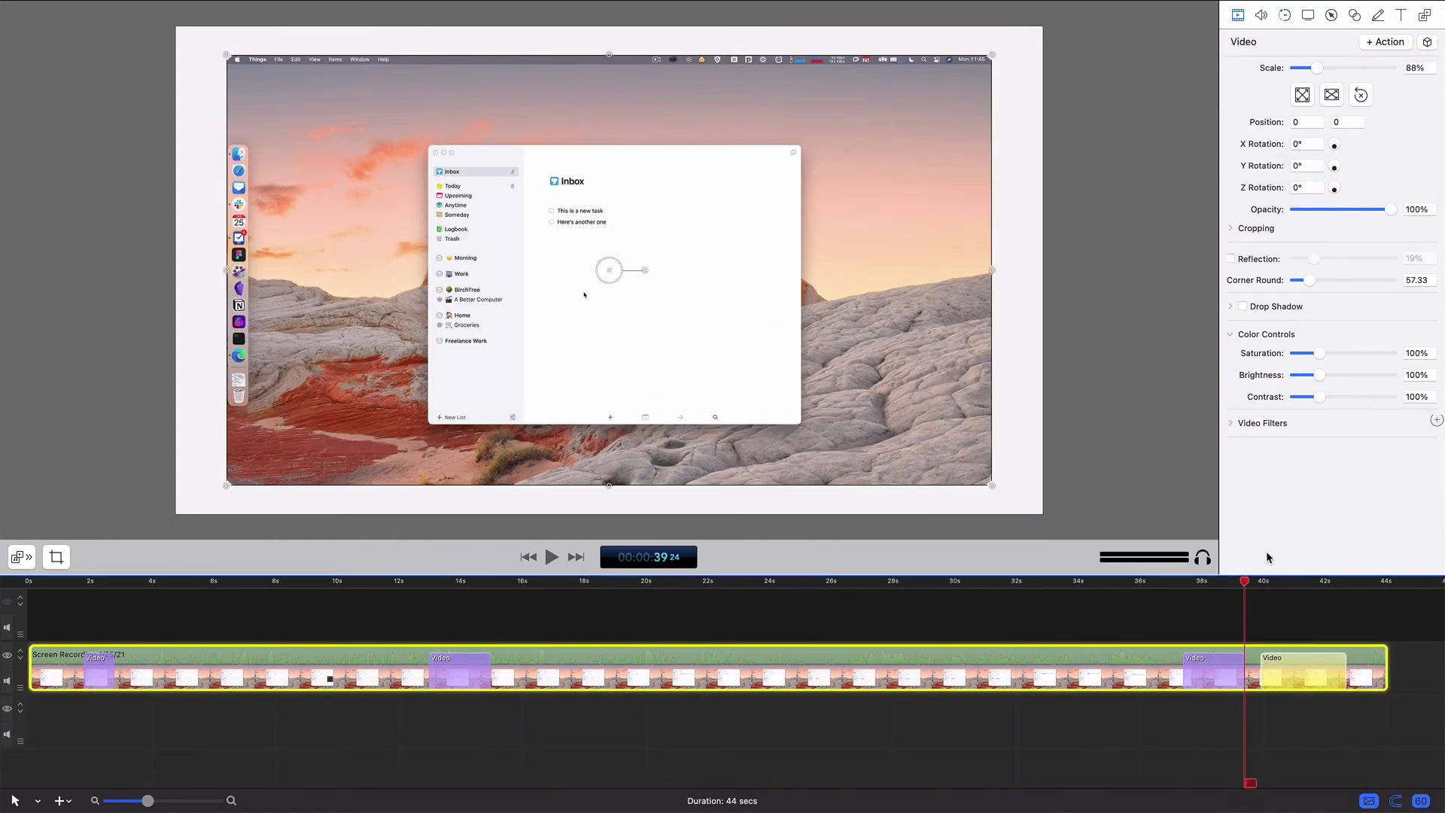
pyautogui.click(1357, 582)
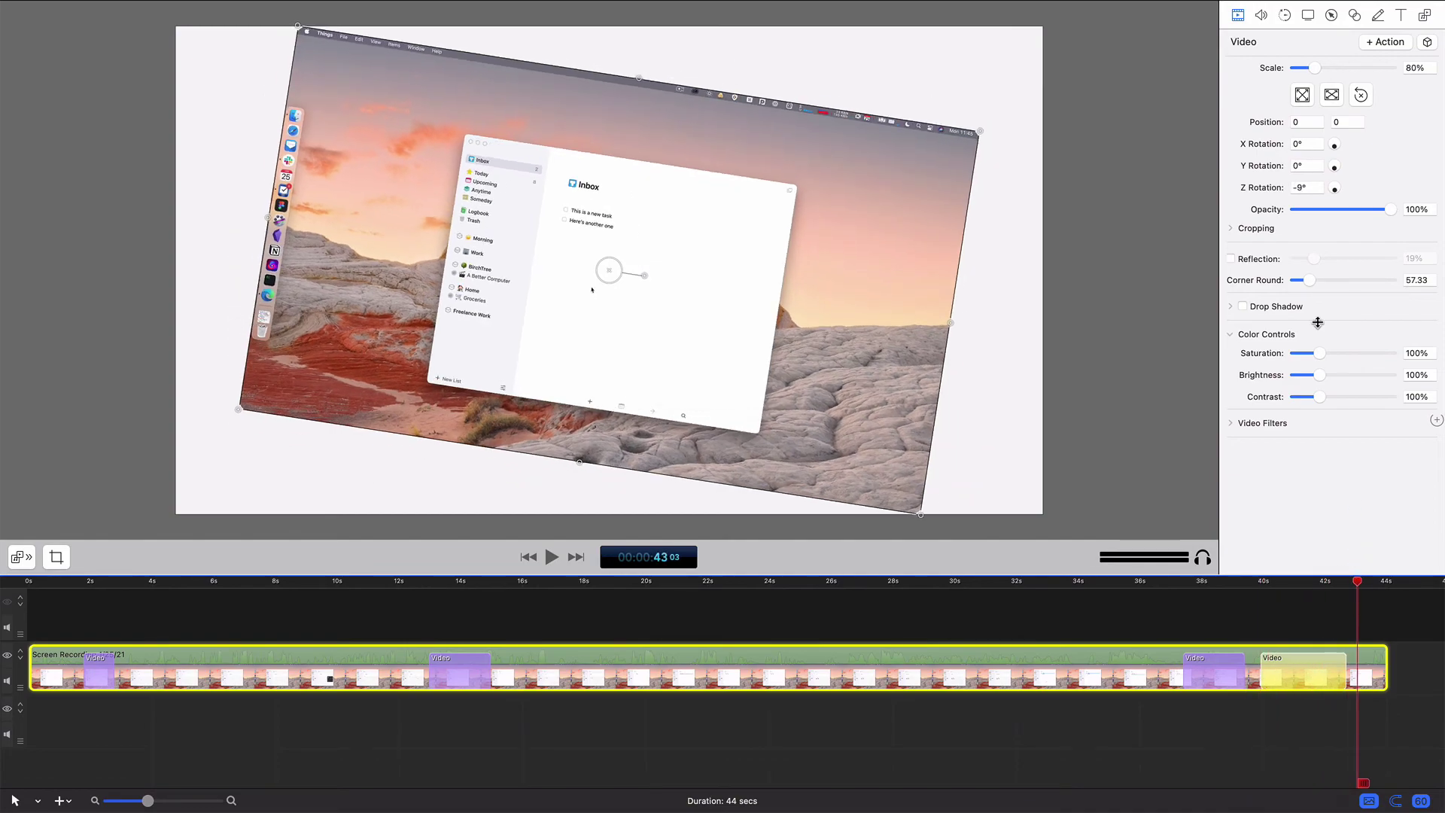
# - Change the Z rotation to 1080° and preview the spinning exit from about 39 seconds
pyautogui.click(1312, 191)
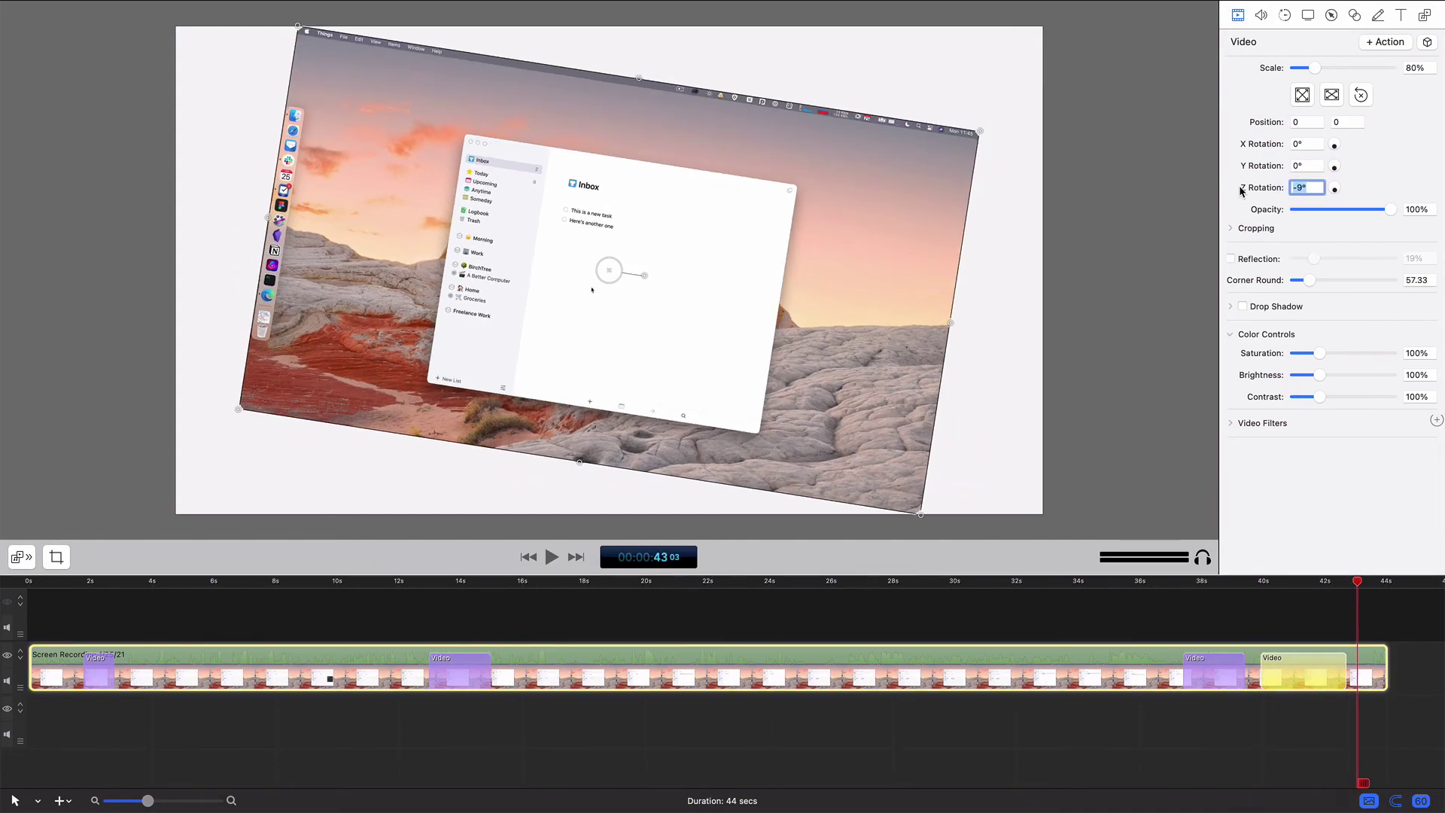
pyautogui.press('BackSpace')
pyautogui.press('XF86AudioRaiseVolume')
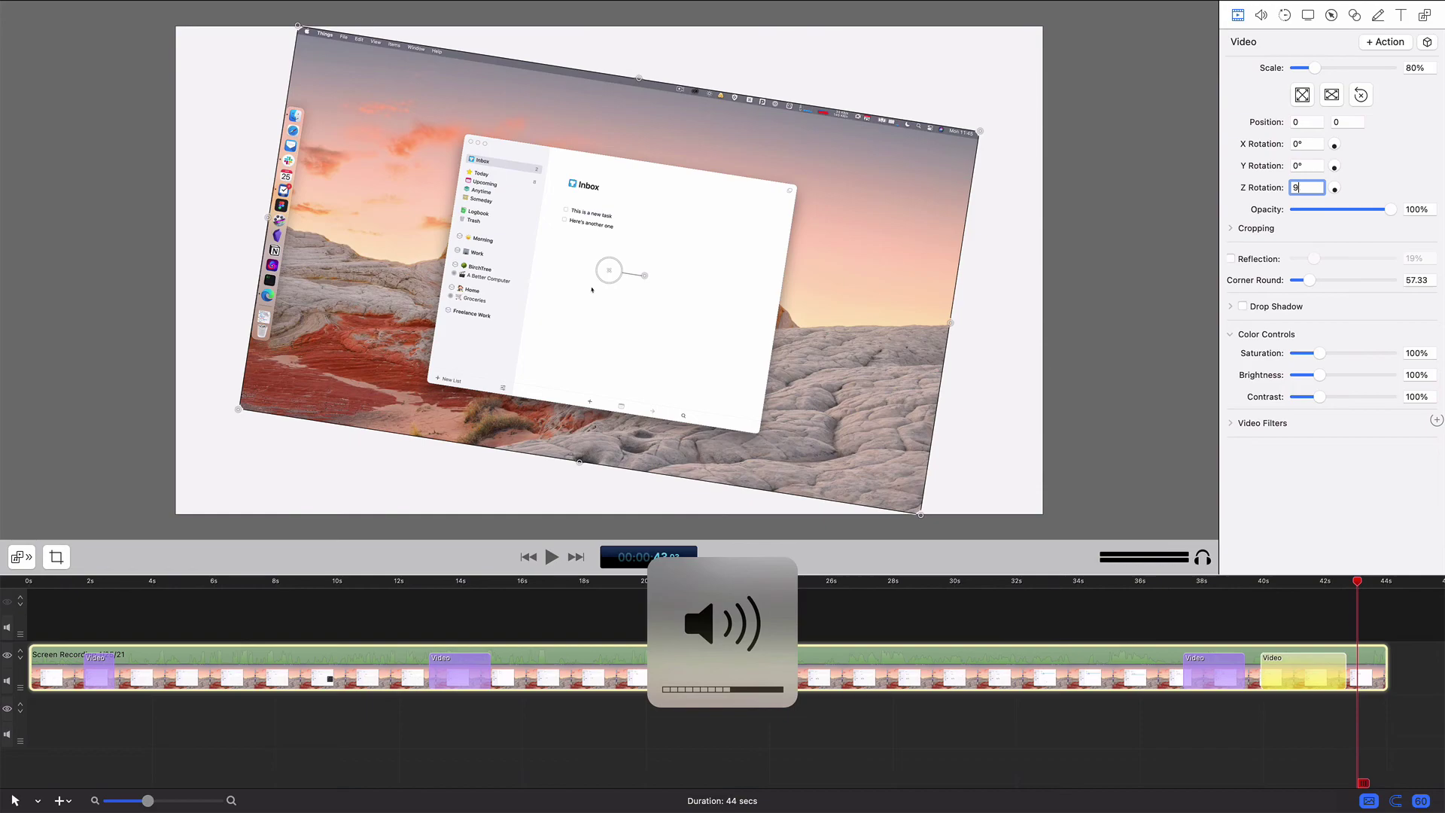
pyautogui.write('1080')
pyautogui.press('Tab')
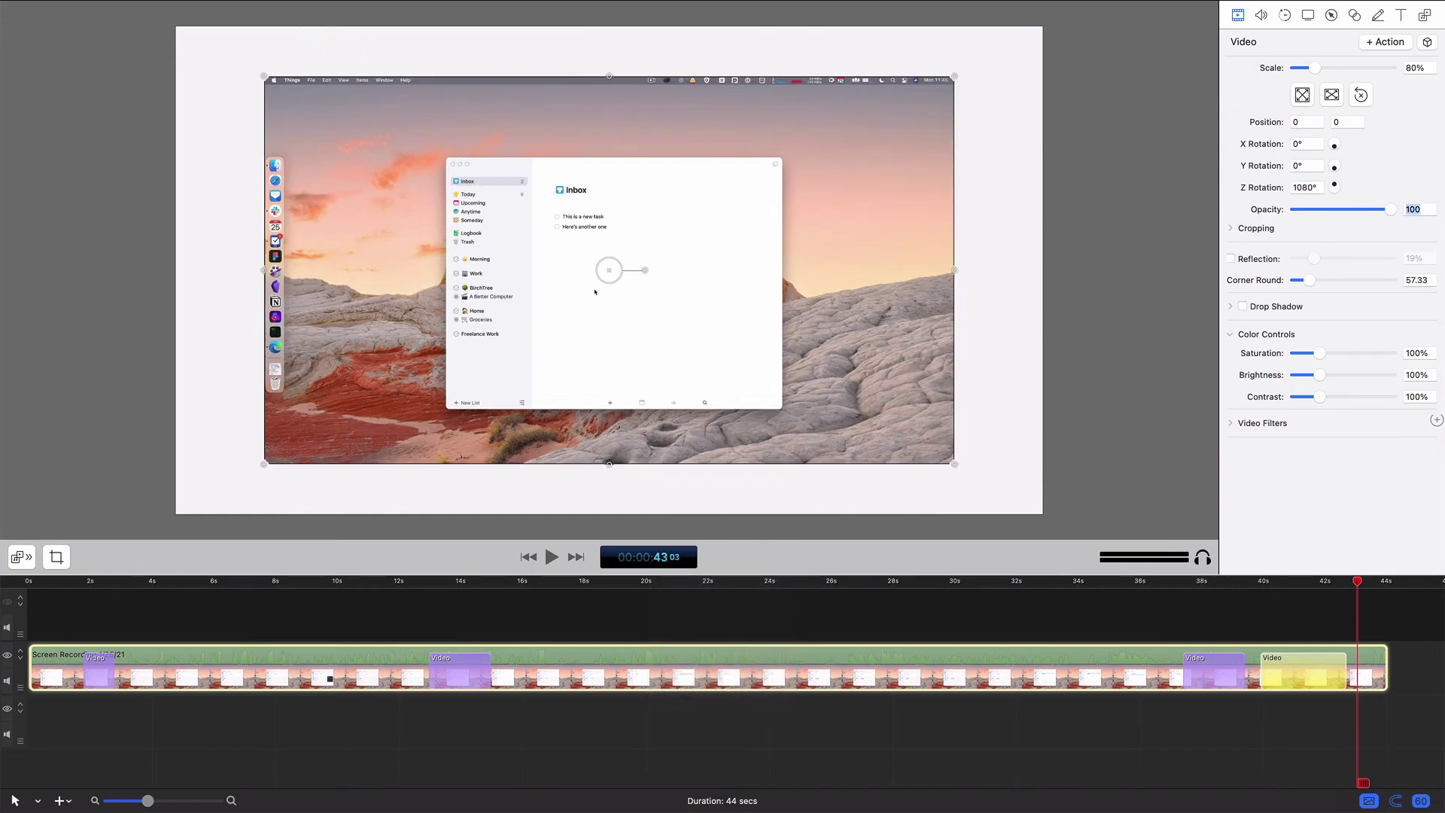
pyautogui.click(1241, 581)
pyautogui.click(1213, 616)
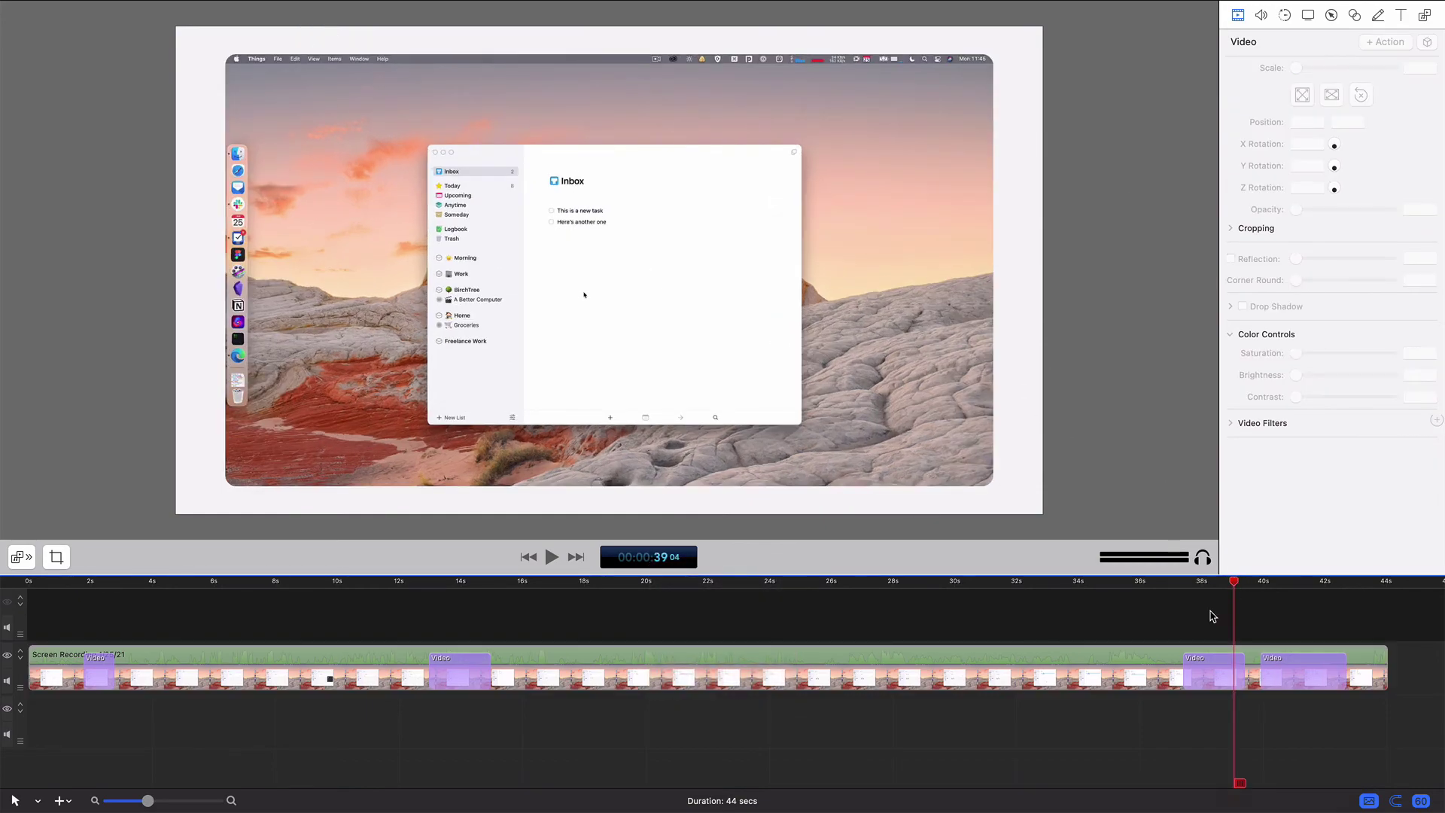
pyautogui.press('space')
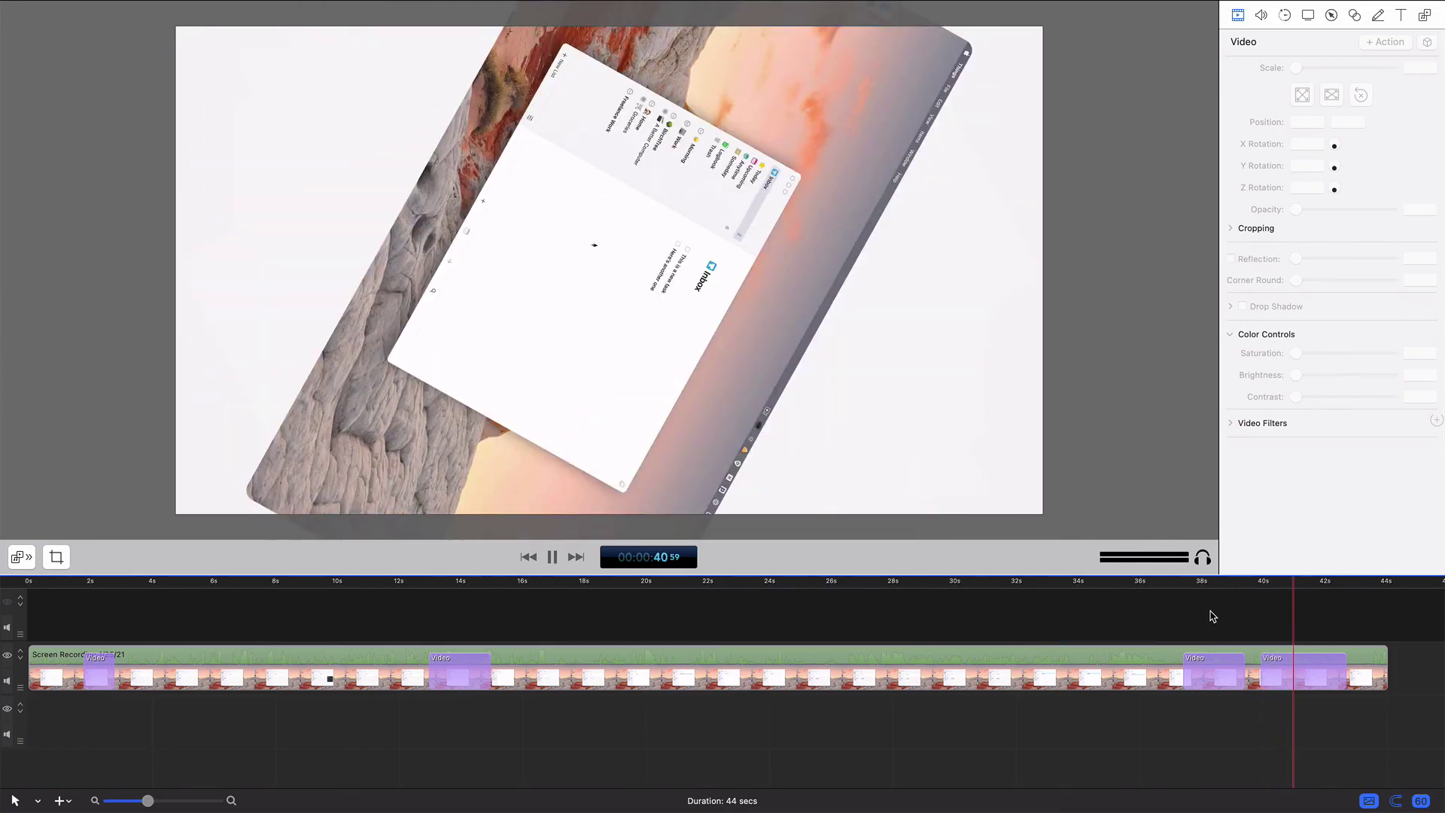